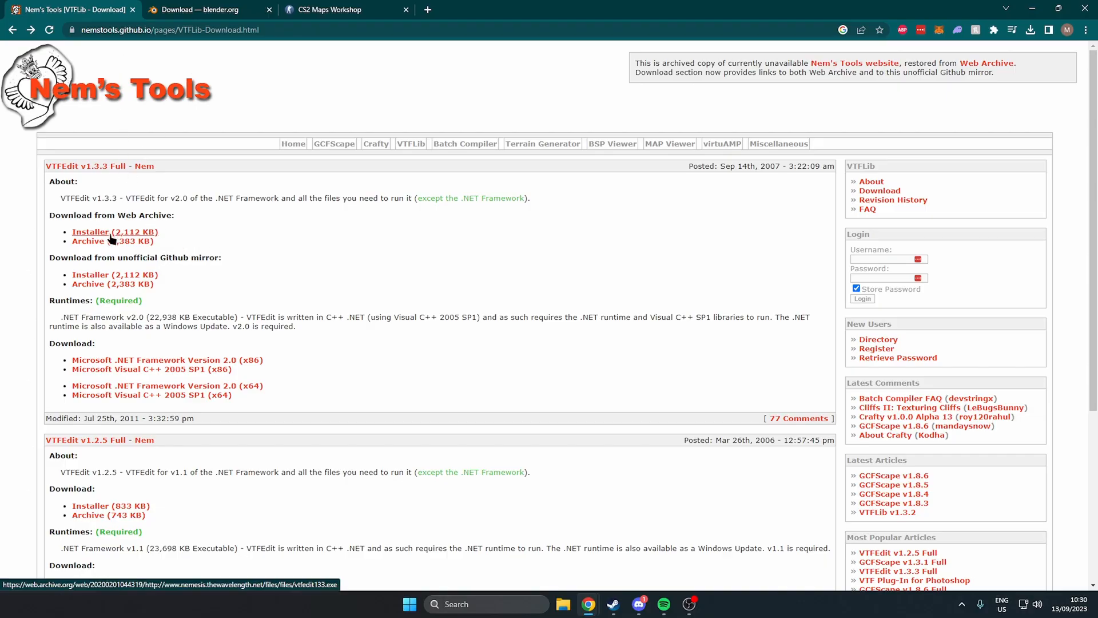
- View the Blender download page and the CS2 Maps Workshop page in the browser
click(197, 9)
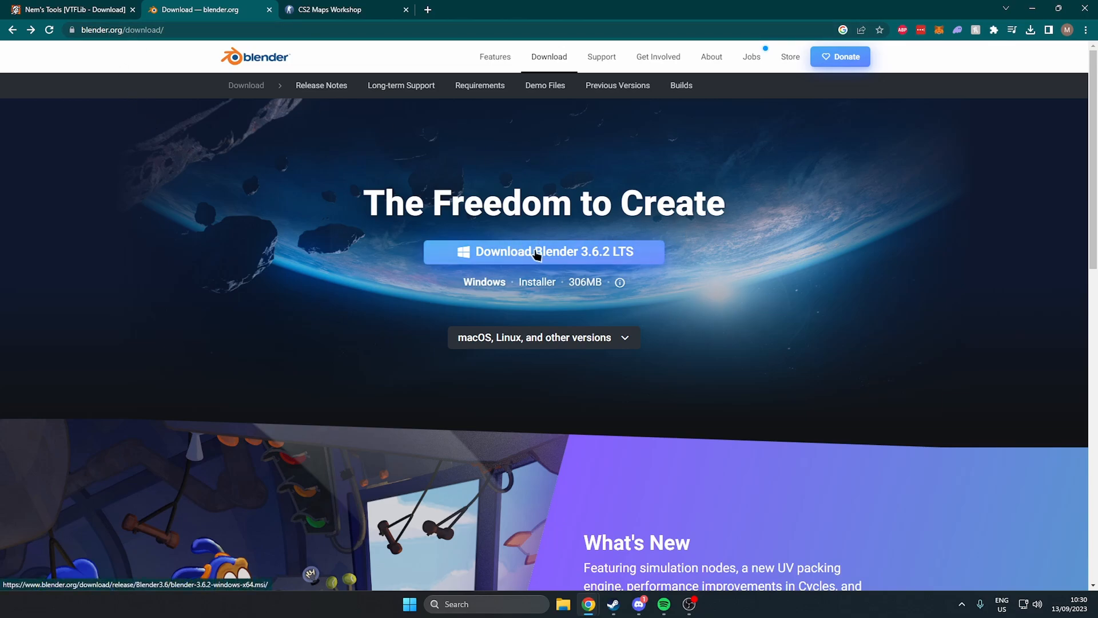
click(335, 8)
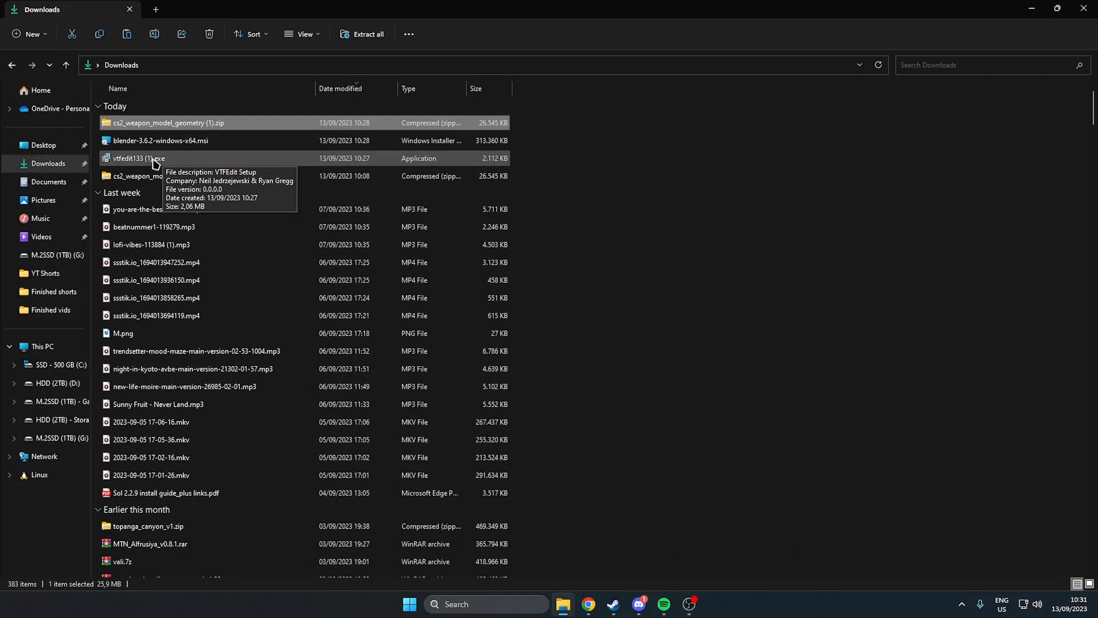
- Install VTFEdit 1.3.3 from the downloaded vtfedit133 (1).exe, accepting the license agreement and keeping the default setup options
double_click(153, 160)
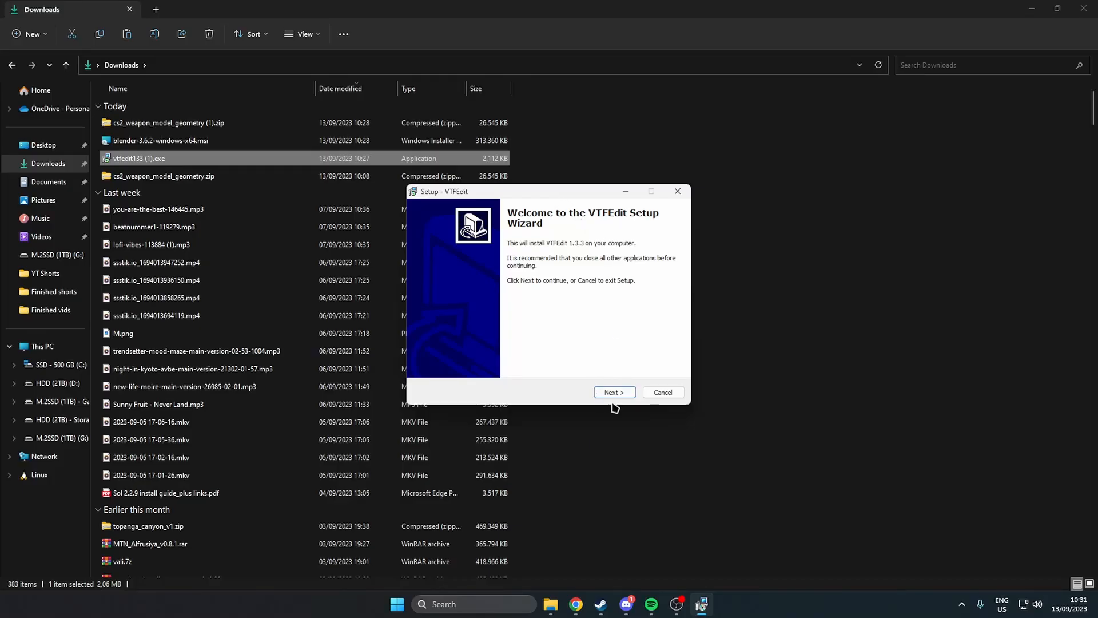
click(617, 392)
click(472, 359)
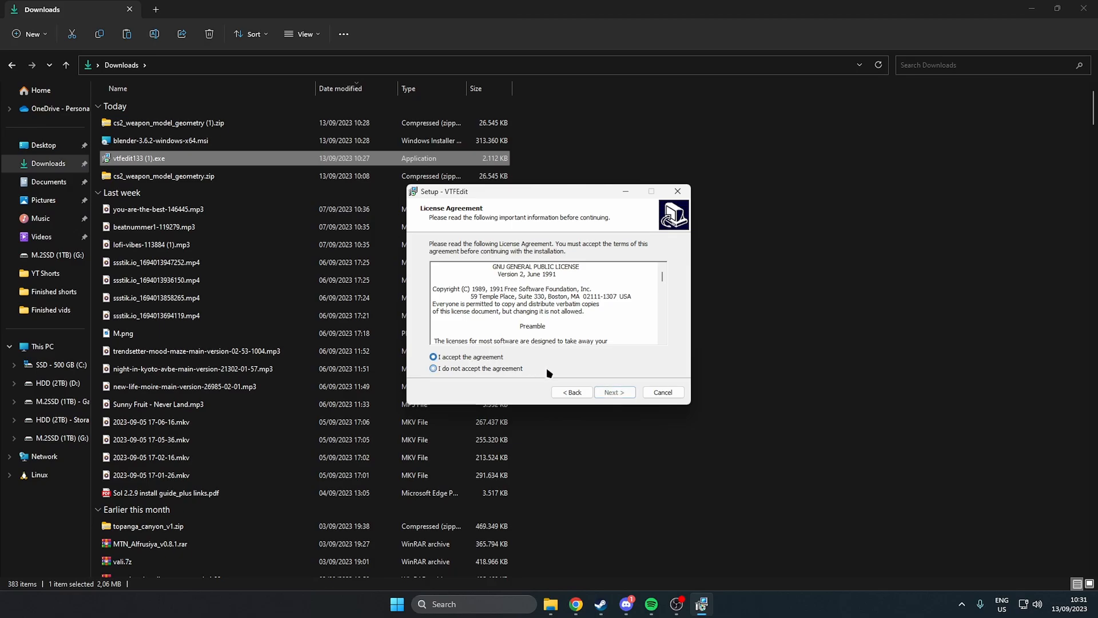
click(615, 393)
click(616, 394)
click(617, 394)
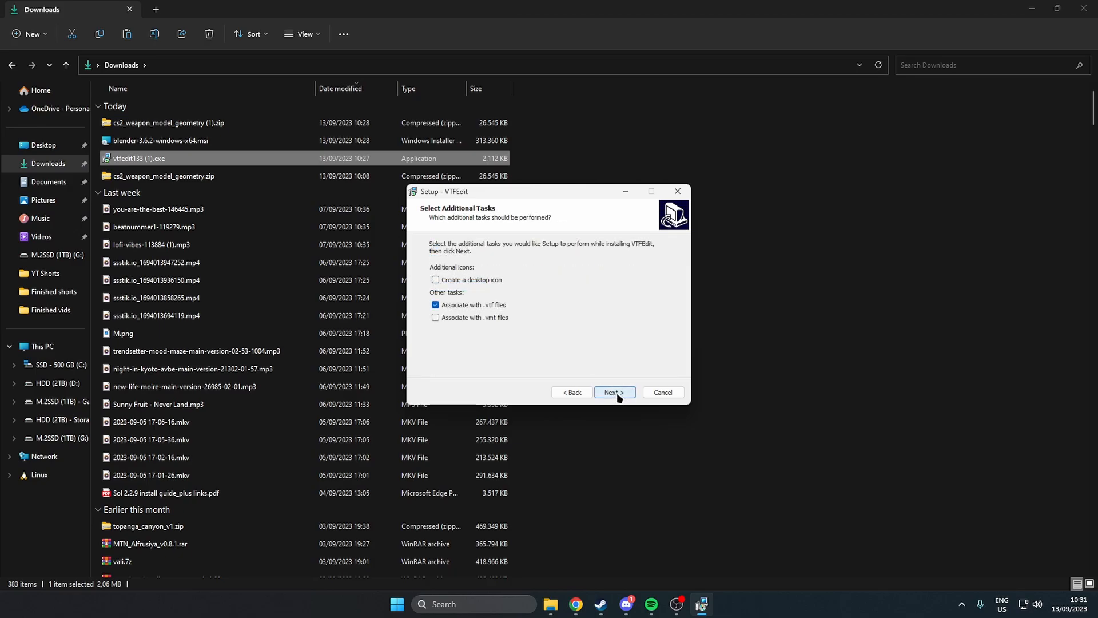
click(617, 394)
click(617, 394)
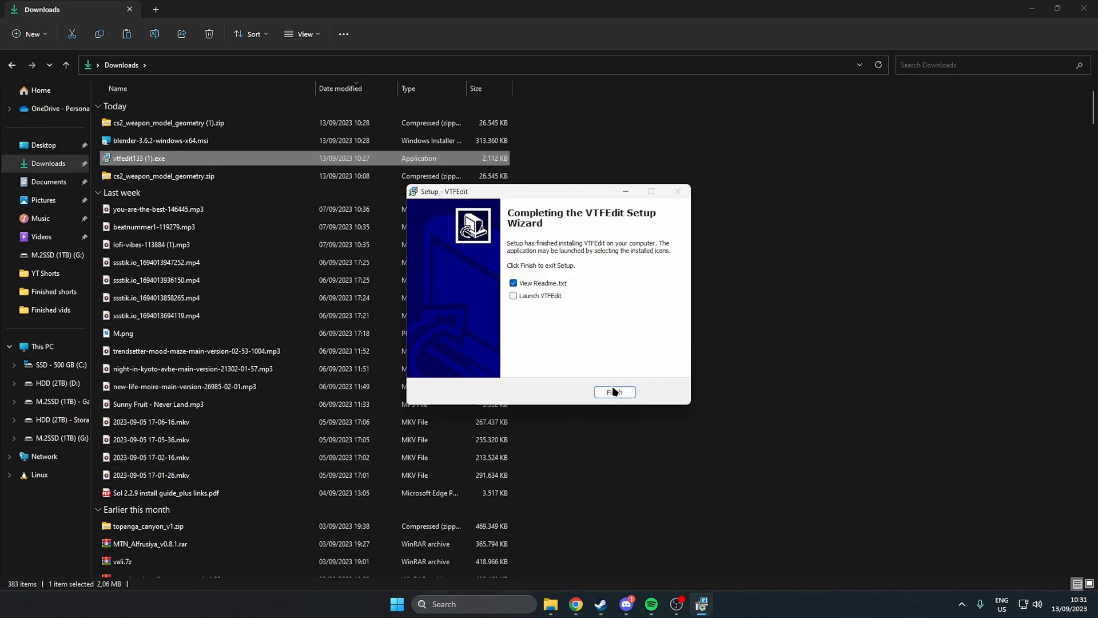
click(610, 391)
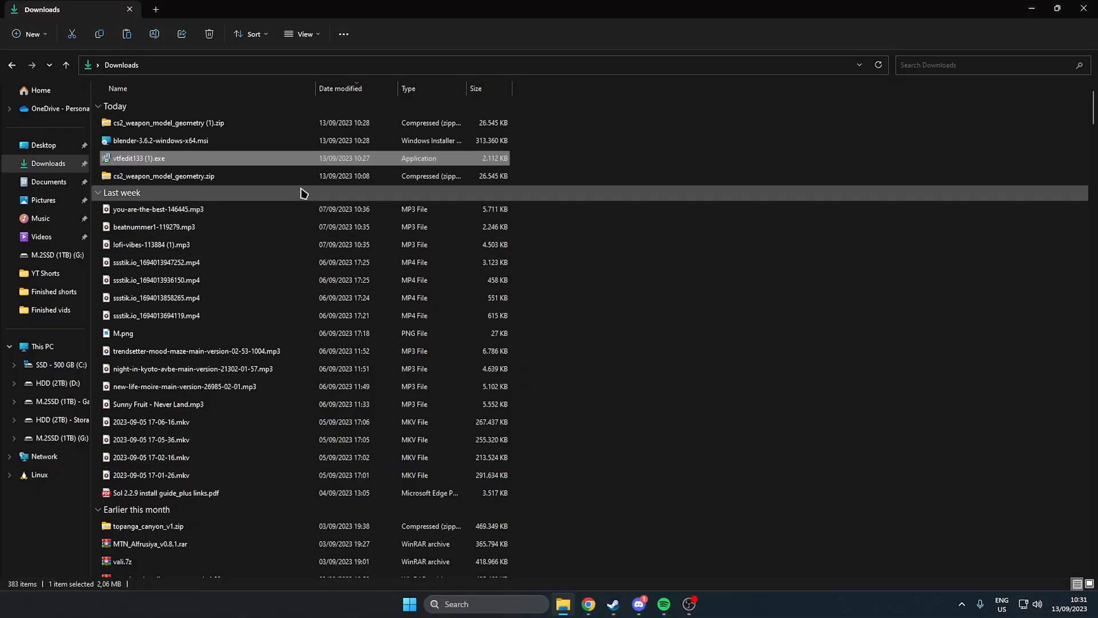
- Install Blender from blender-3.6.2-windows-x64.msi, accepting the license terms and keeping the default features and location
click(151, 141)
double_click(152, 141)
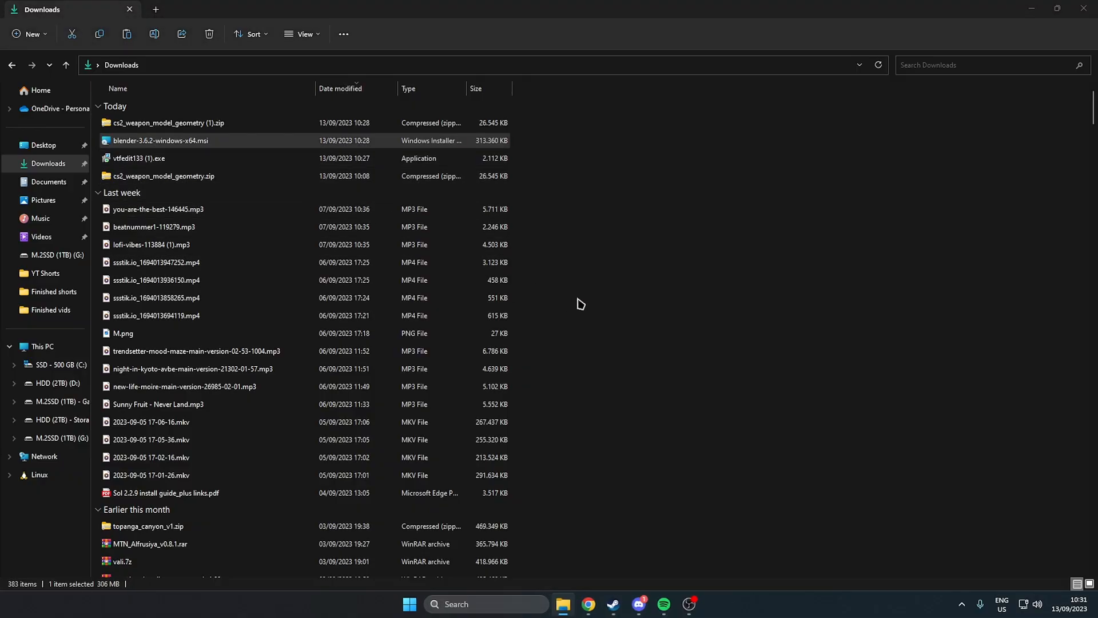
click(607, 390)
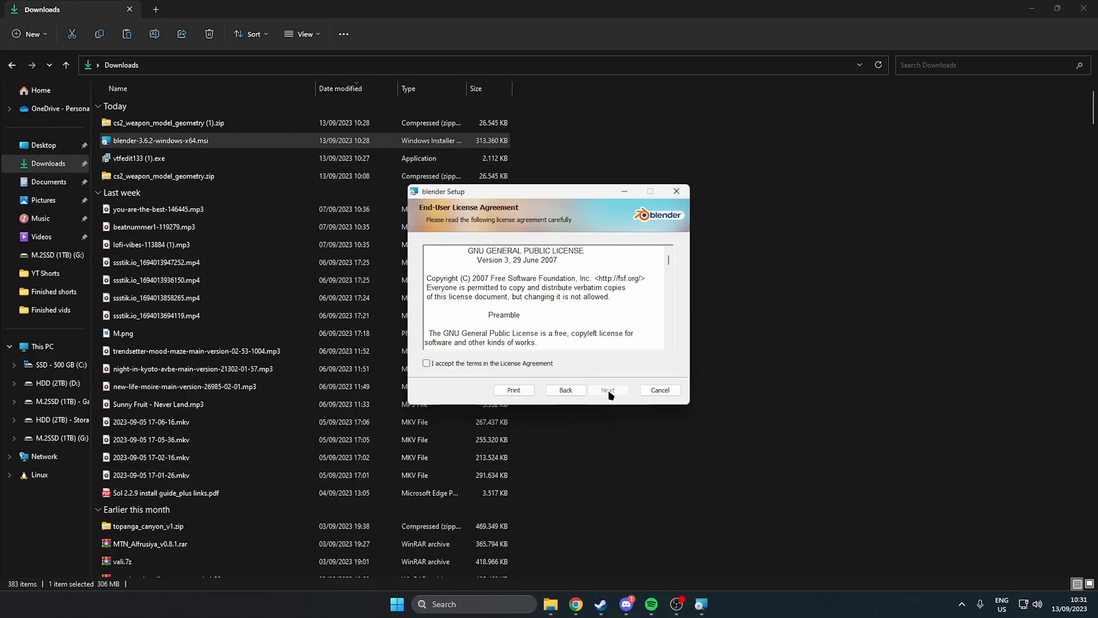
click(612, 390)
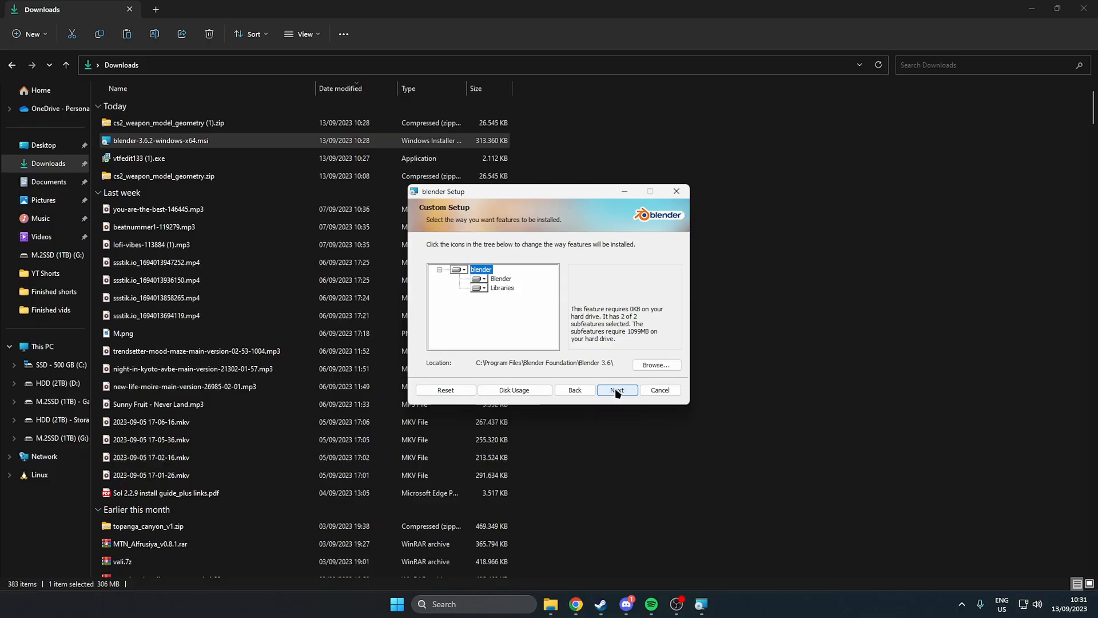
click(616, 391)
click(601, 390)
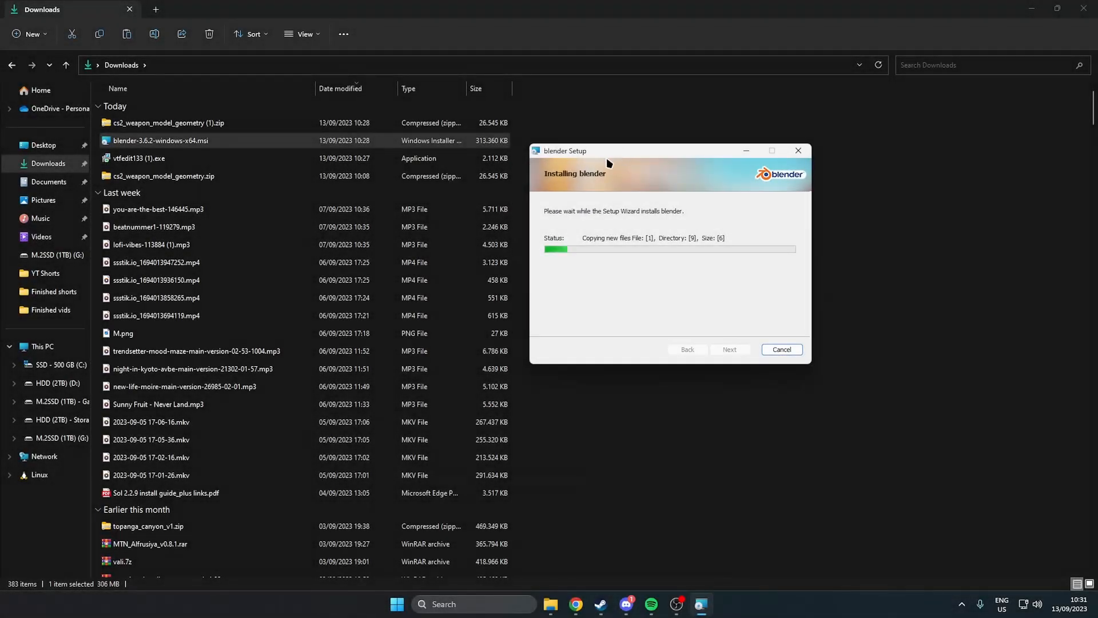
- Look at the weapon model files inside cs2_weapon_model_geometry (1).zip, and return to the Downloads folder
double_click(177, 124)
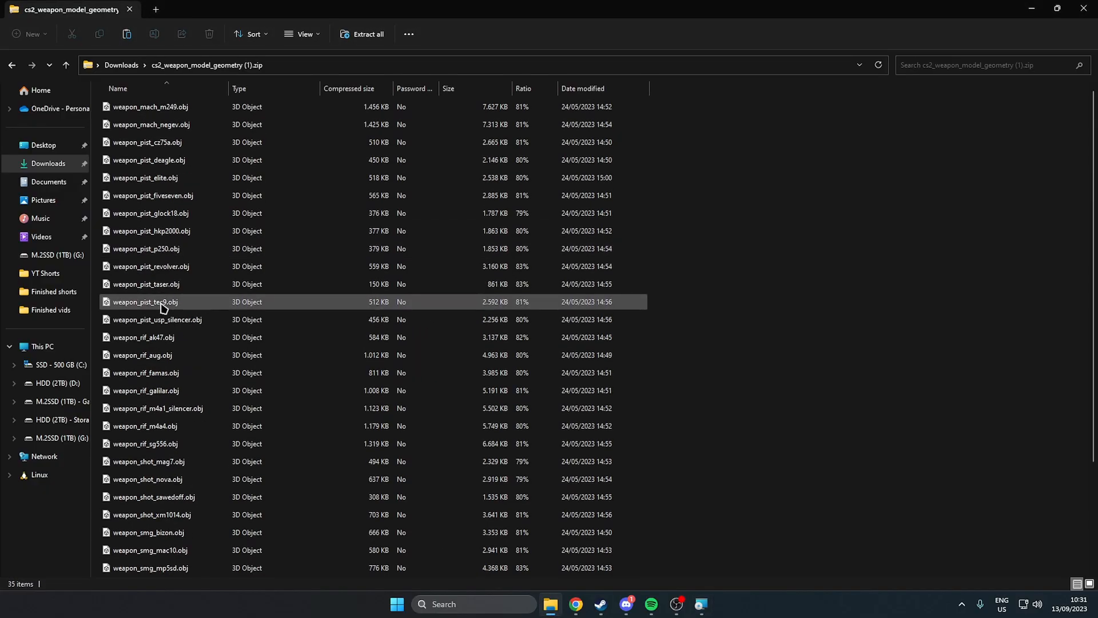
key(alt+Left)
- Shrink the Downloads window, clear the other windows off the desktop and finish the Blender setup wizard
drag(307, 7, 314, 112)
click(1030, 9)
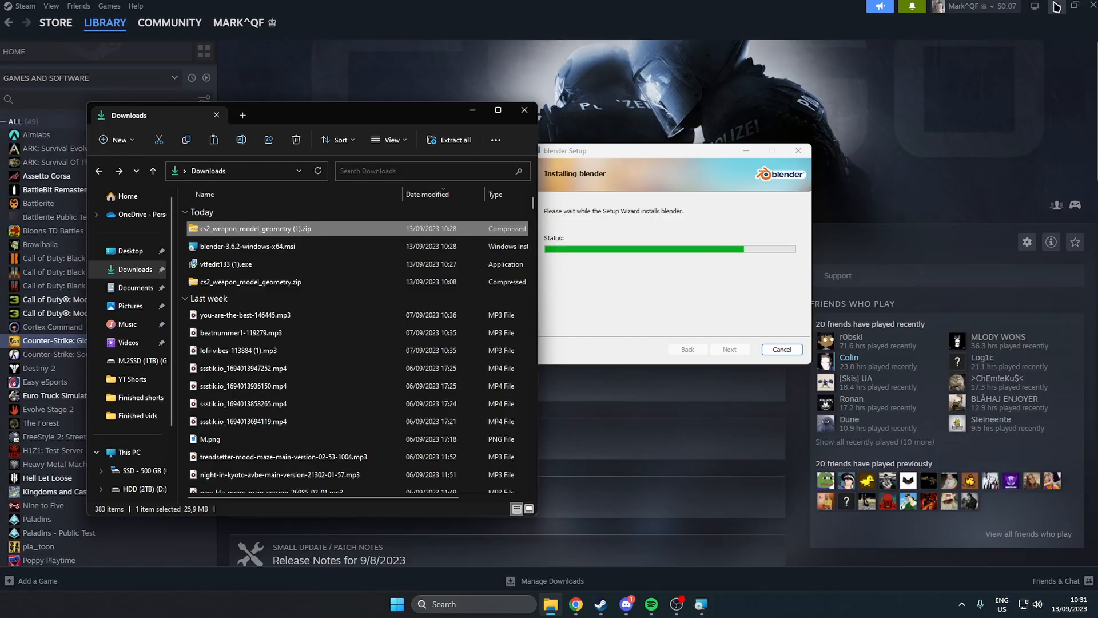
click(1058, 6)
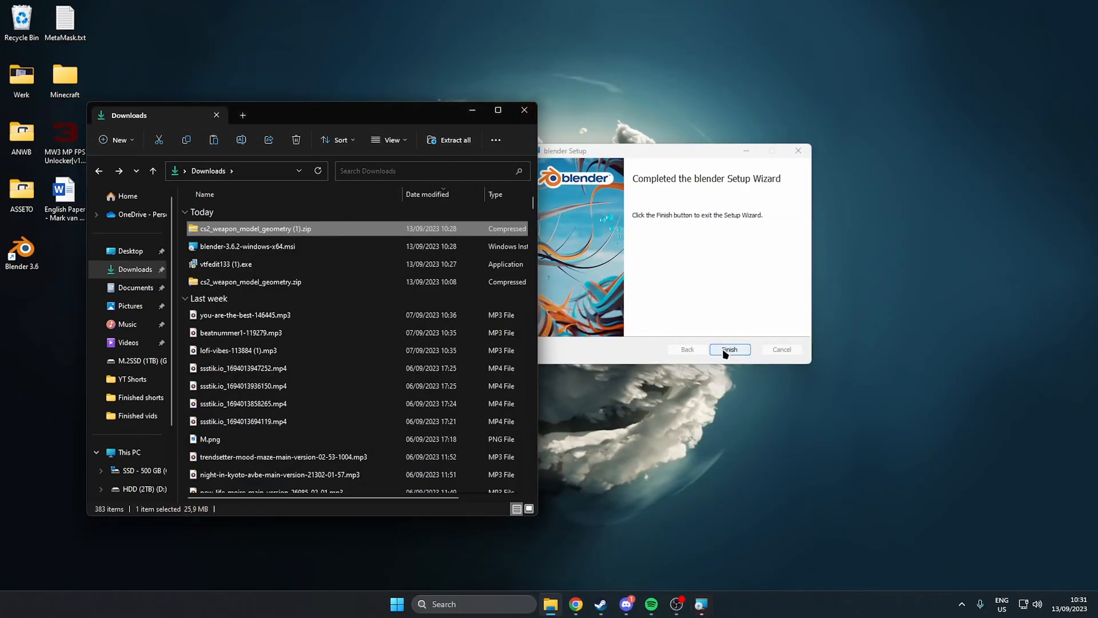
click(727, 349)
- Move cs2_weapon_model_geometry (1).zip to the desktop, extract it there into the cs2_weapon_model_geometry folder and close the folder windows
drag(318, 123, 649, 121)
drag(577, 227, 108, 246)
right_click(108, 208)
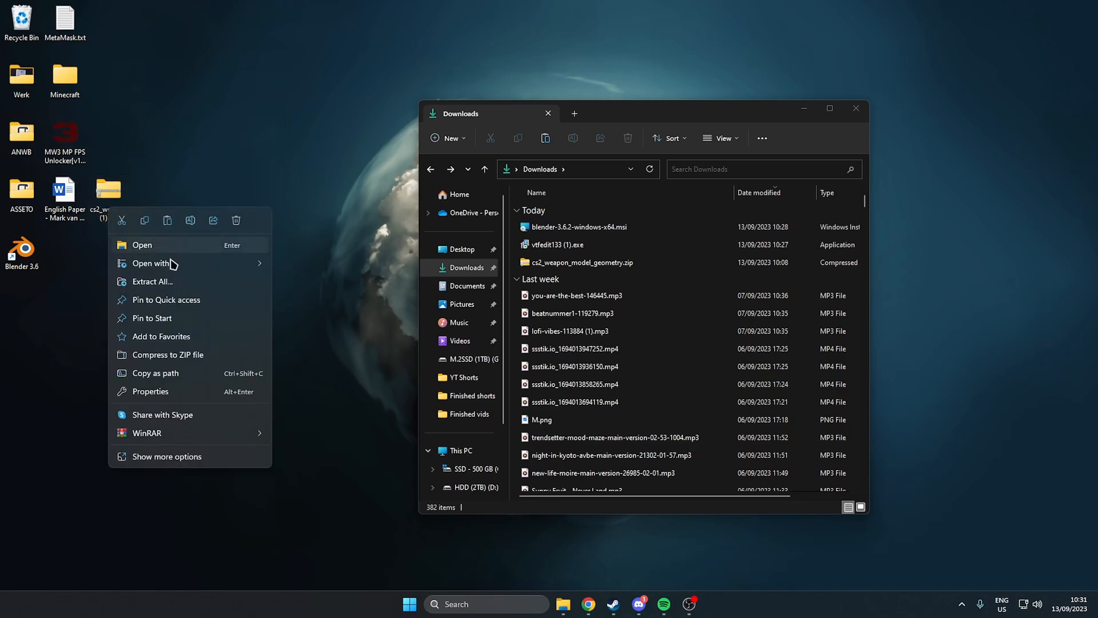
click(150, 282)
key(Return)
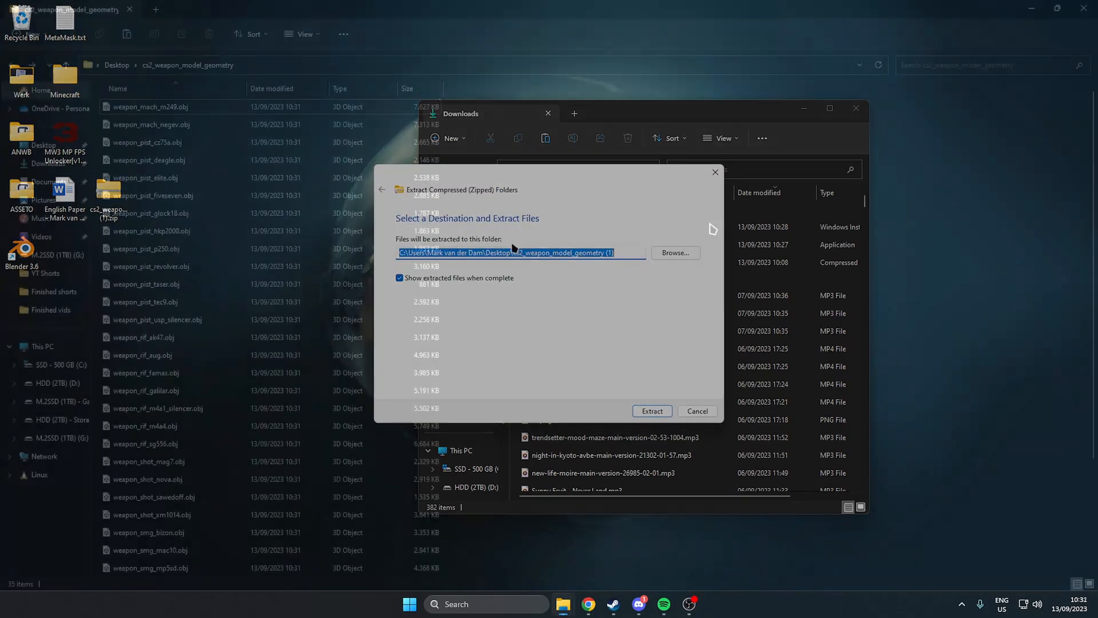
click(1083, 8)
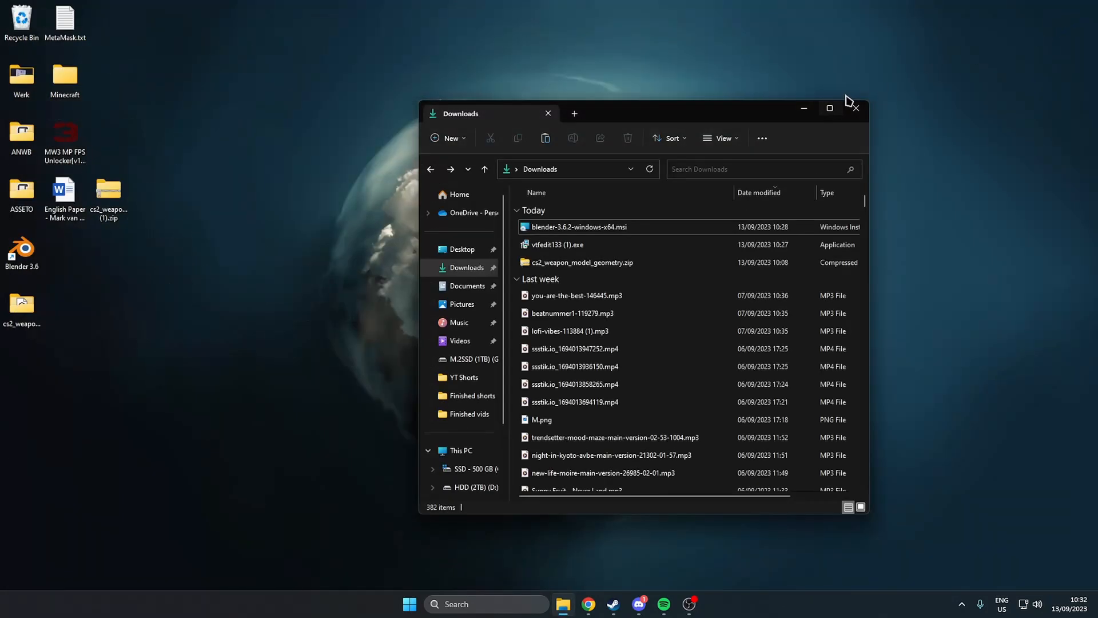
click(858, 108)
- Launch Blender in a maximized window and import weapon_rif_ak47.obj from the desktop's cs2_weapon_model_geometry folder as a Wavefront OBJ
click(128, 197)
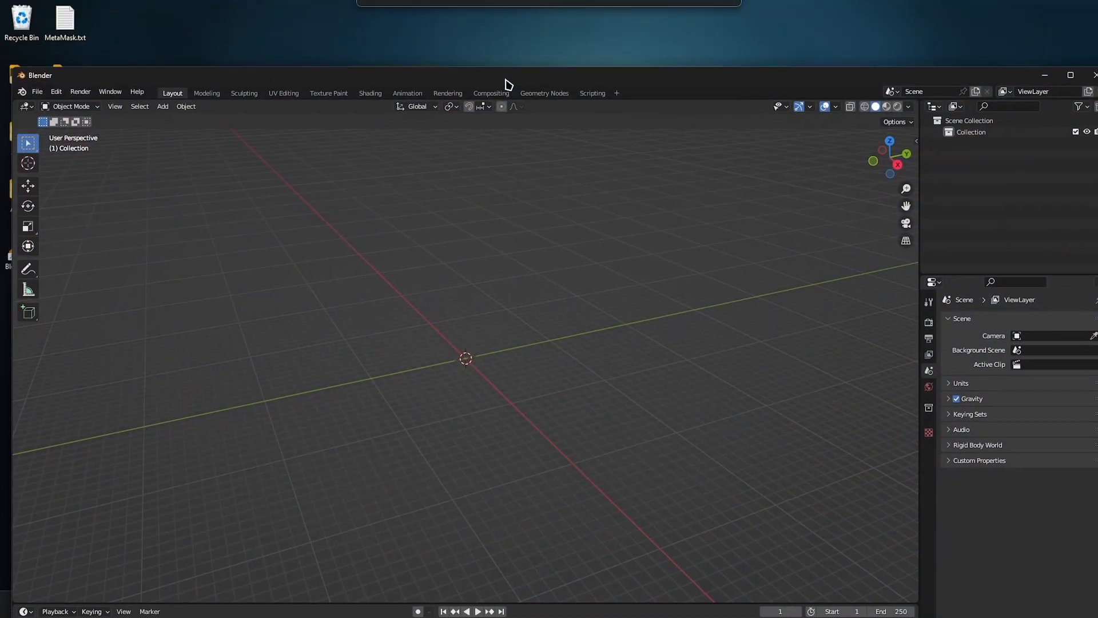
drag(507, 80, 515, 2)
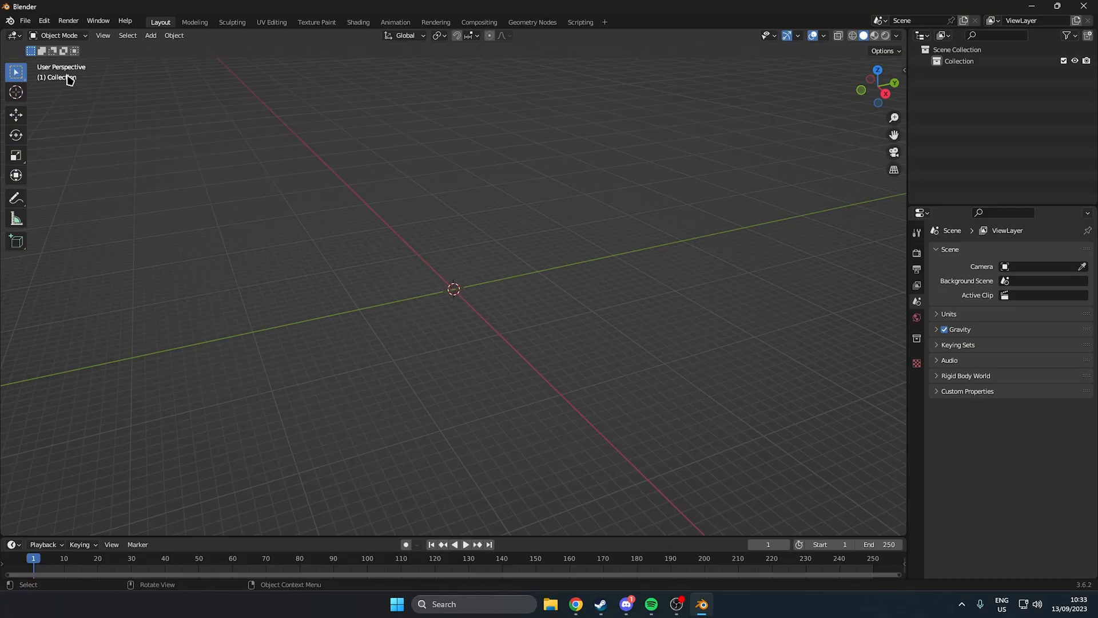
click(25, 21)
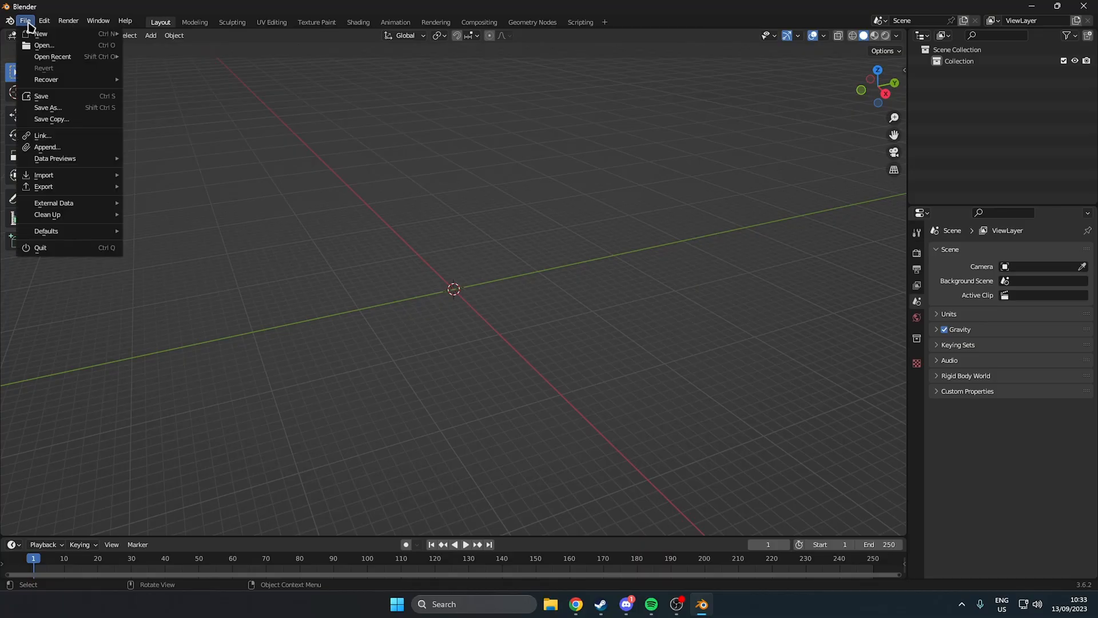
mouse_move(48, 176)
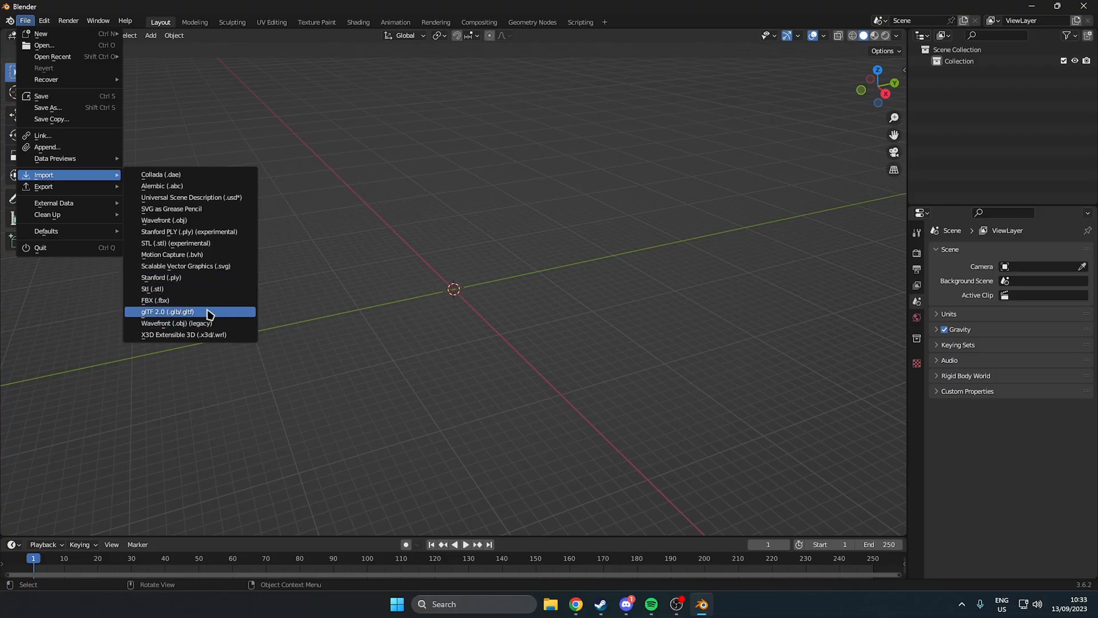
click(182, 220)
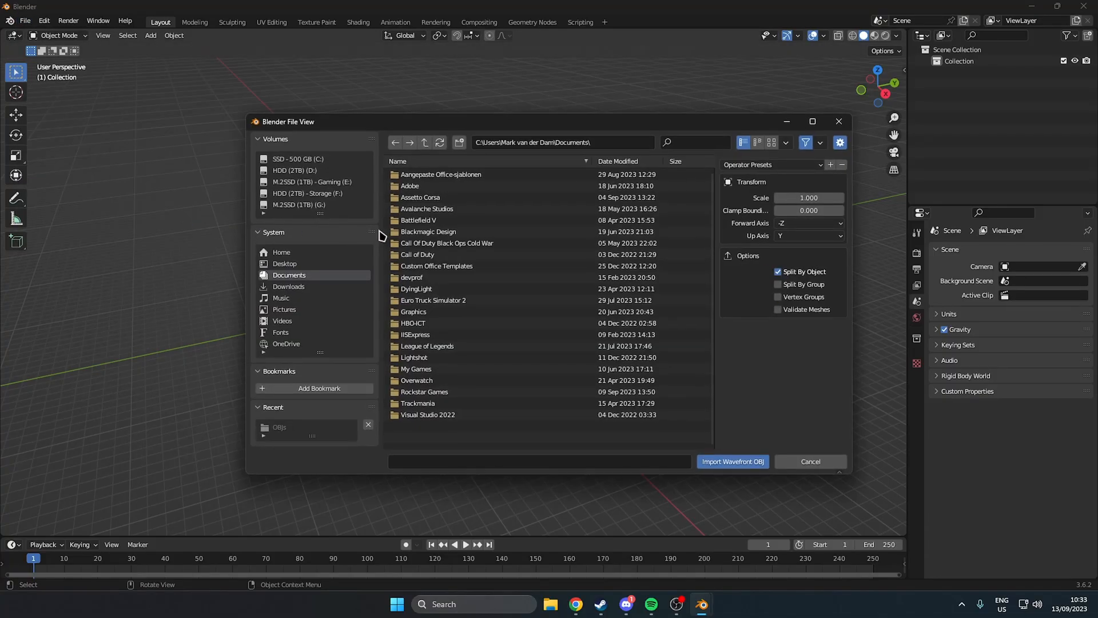
click(287, 264)
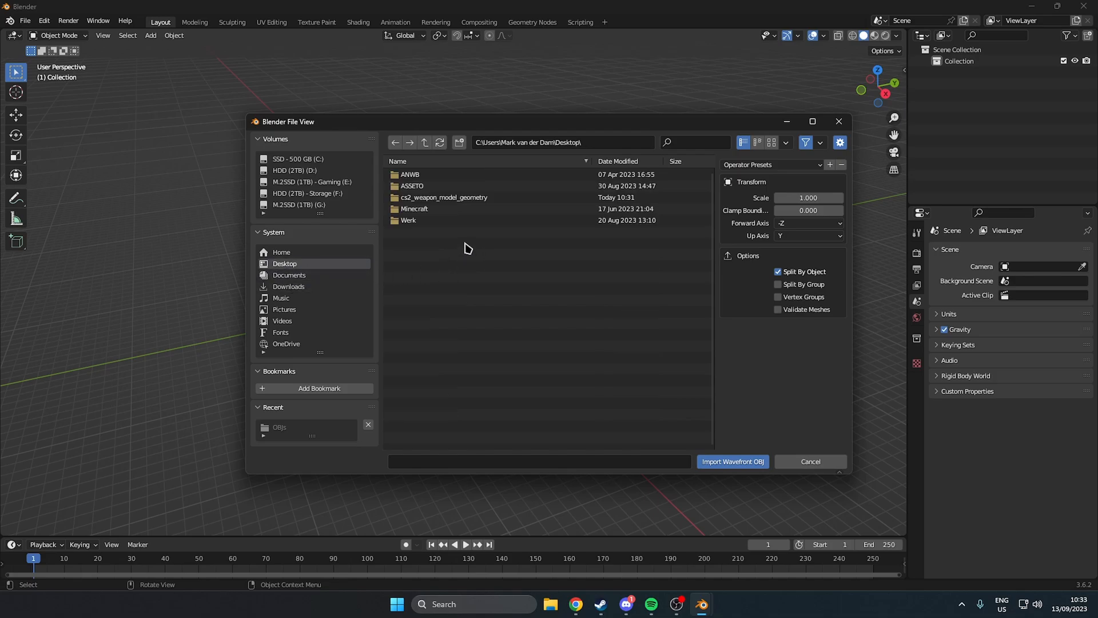
double_click(449, 198)
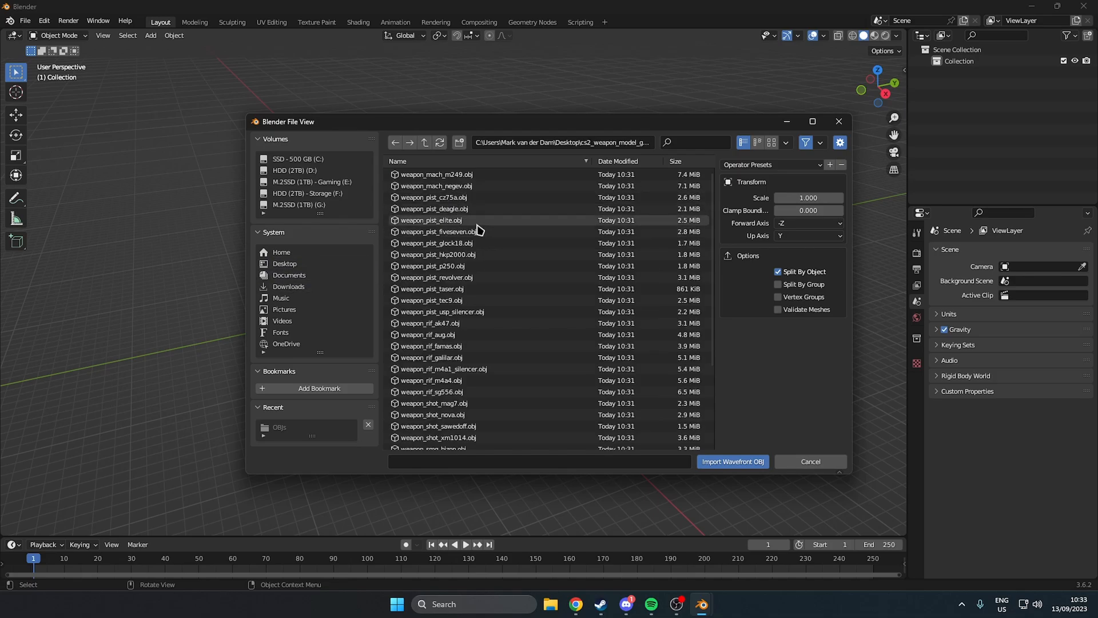
click(478, 324)
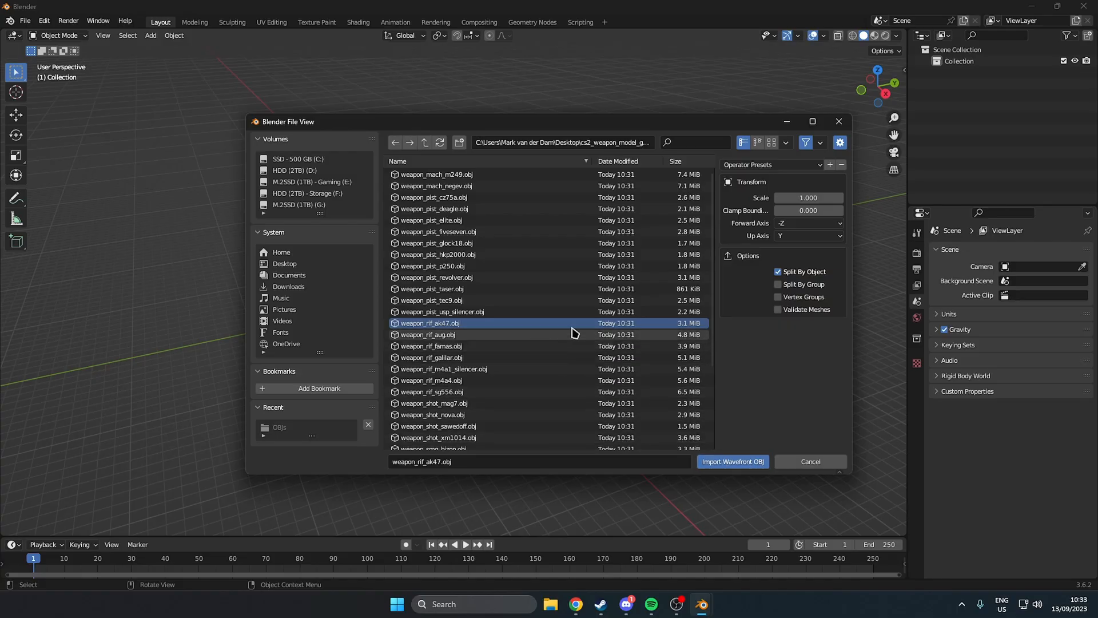
click(726, 463)
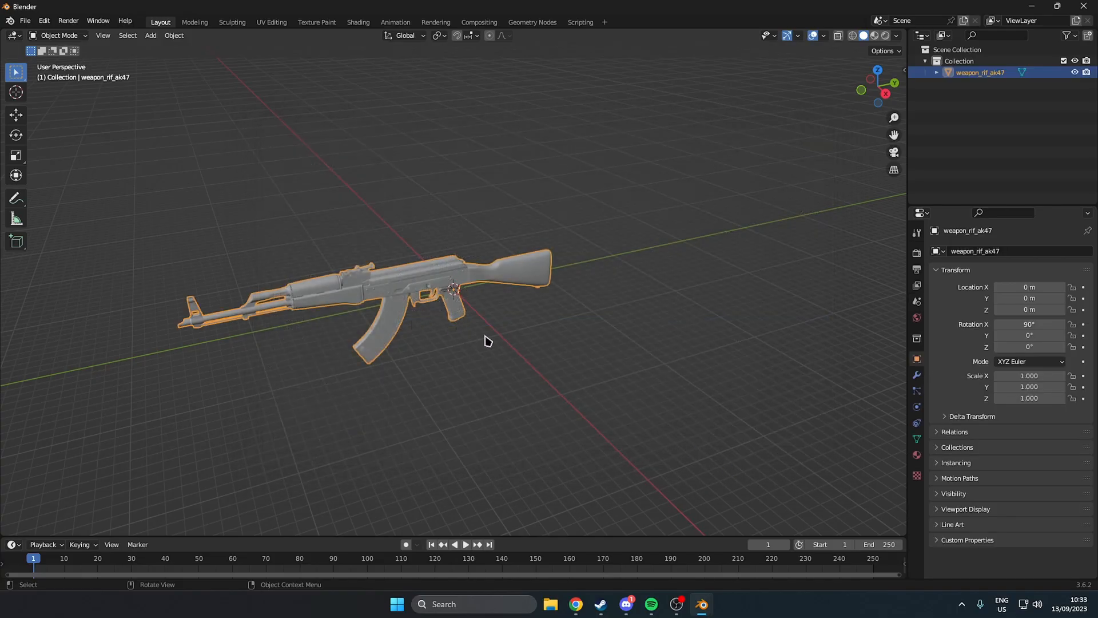
middle_drag(507, 350, 464, 340)
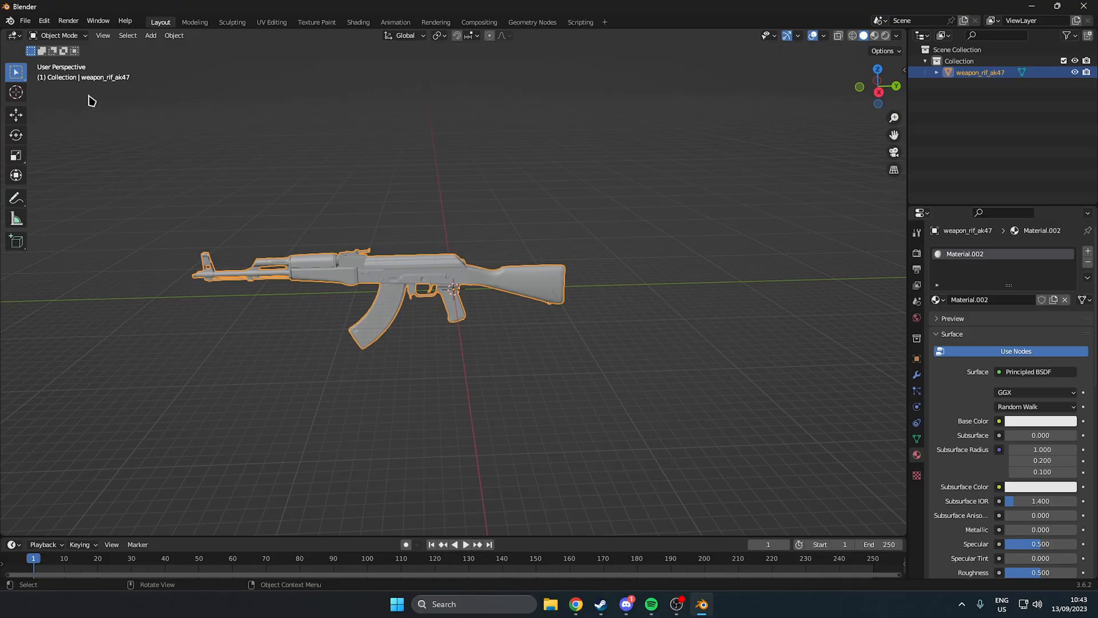
- Create a blank black 2048 × 2048 px image named AK_Skintexture in the Image Editor
click(14, 35)
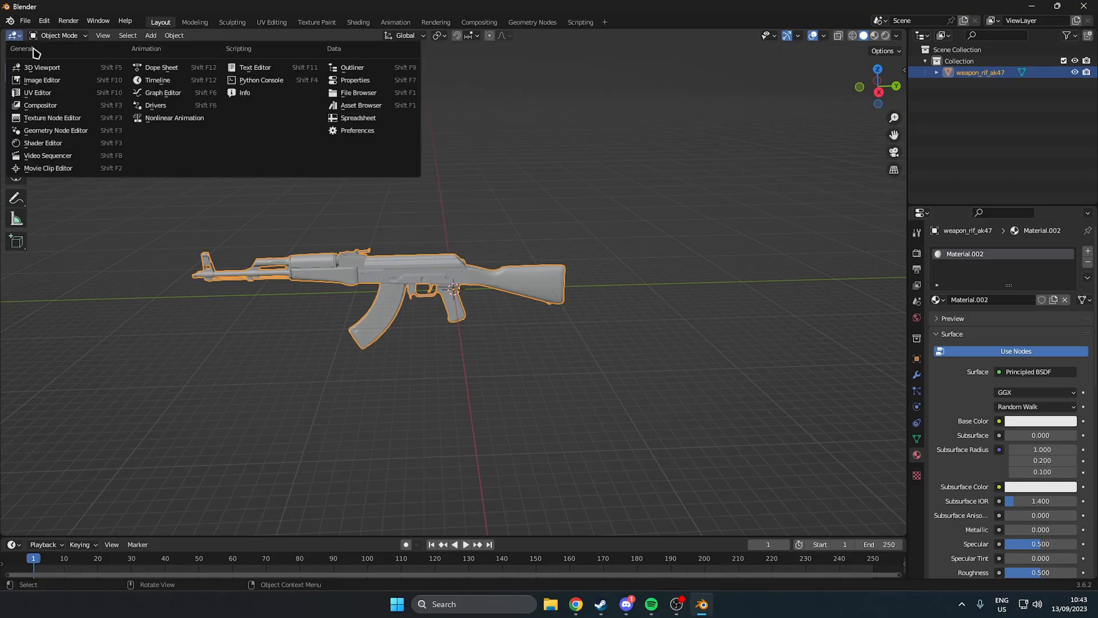
click(42, 82)
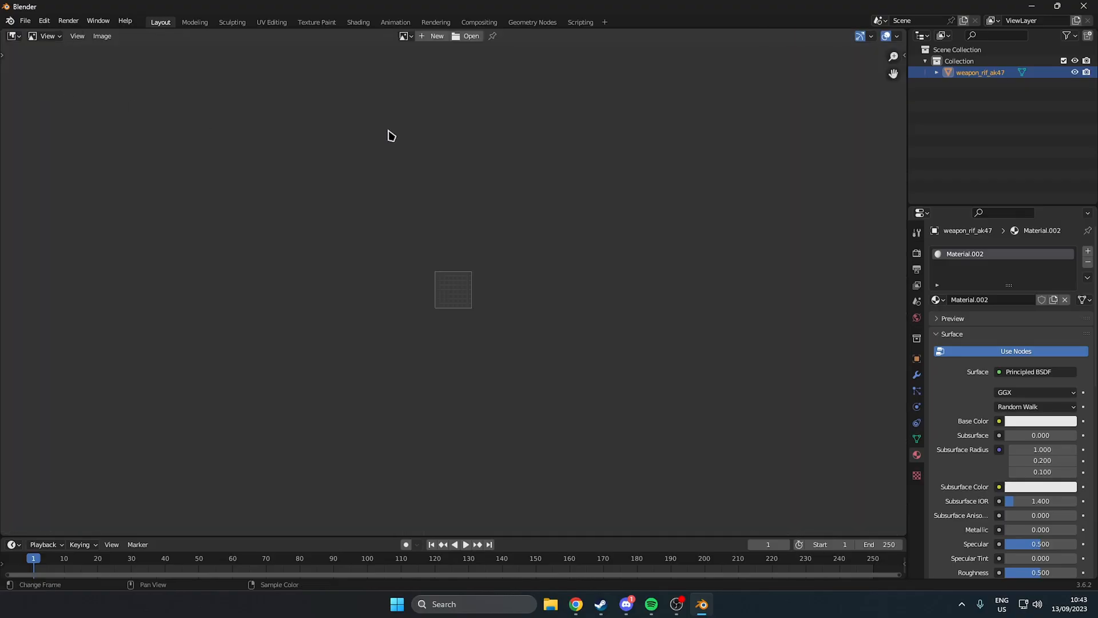
click(422, 39)
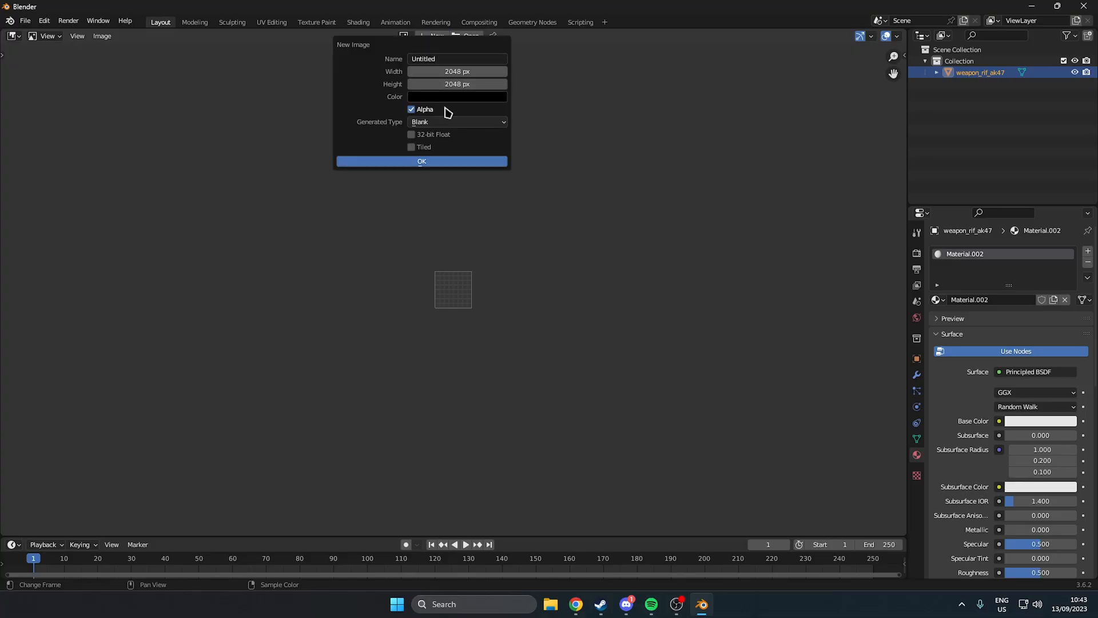
click(441, 58)
text(AK_Skintextur)
click(410, 161)
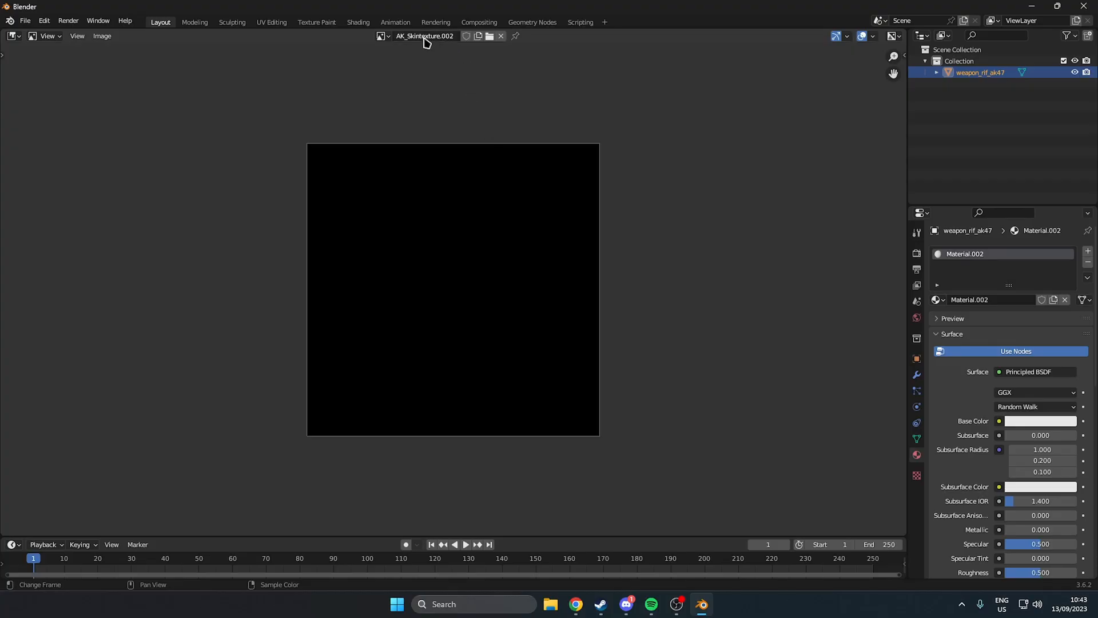
- Return to the 3D Viewport and replace the AK-47 model's imported material with a new one
click(17, 38)
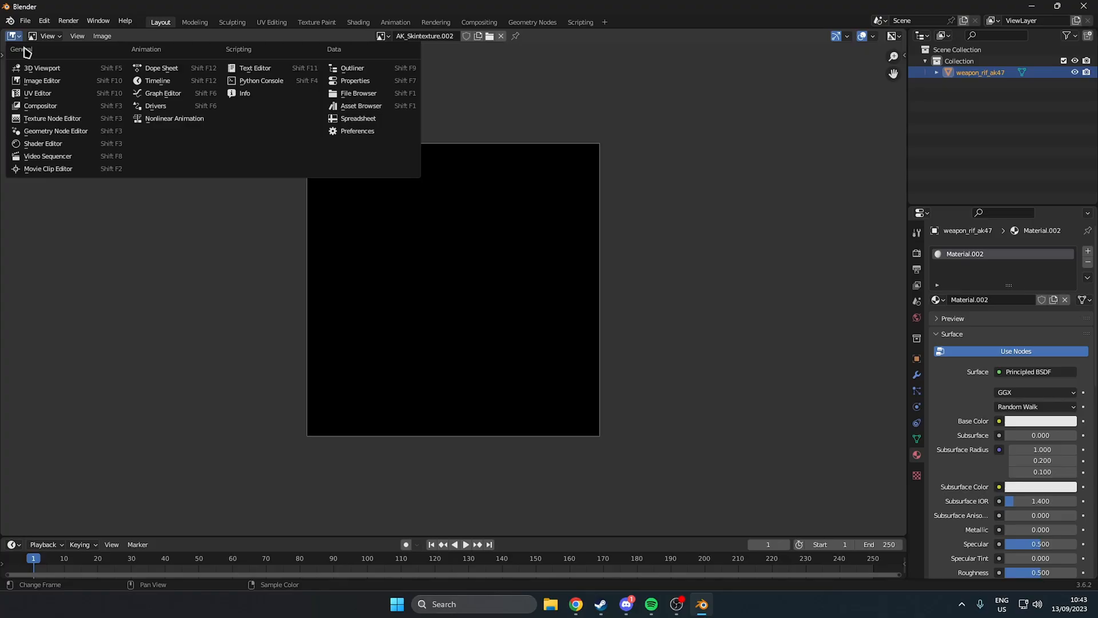
click(46, 67)
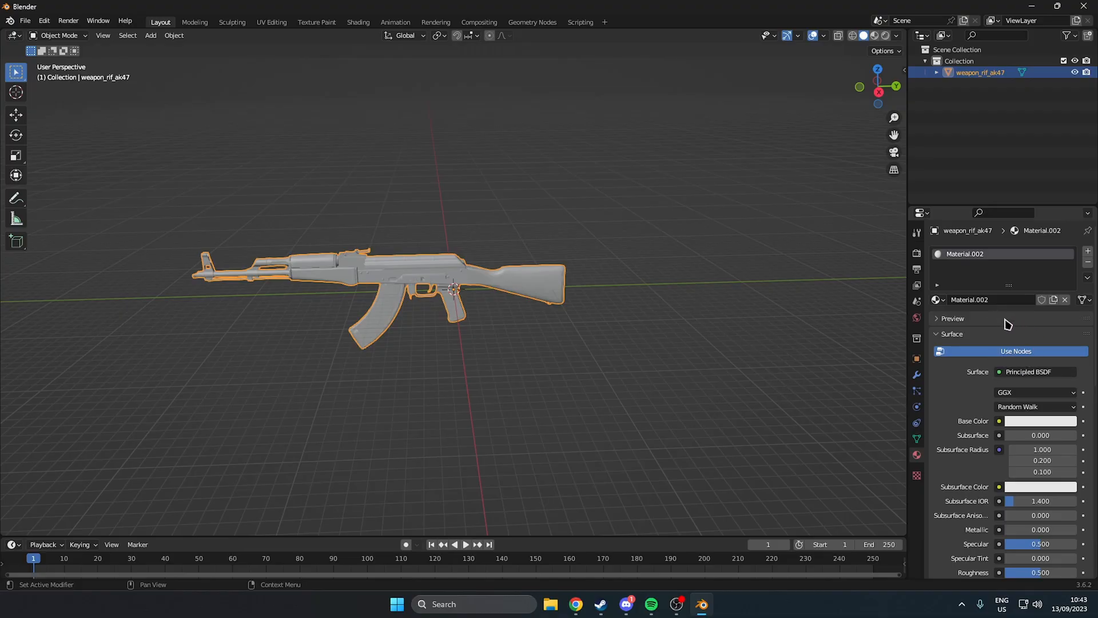
click(1065, 299)
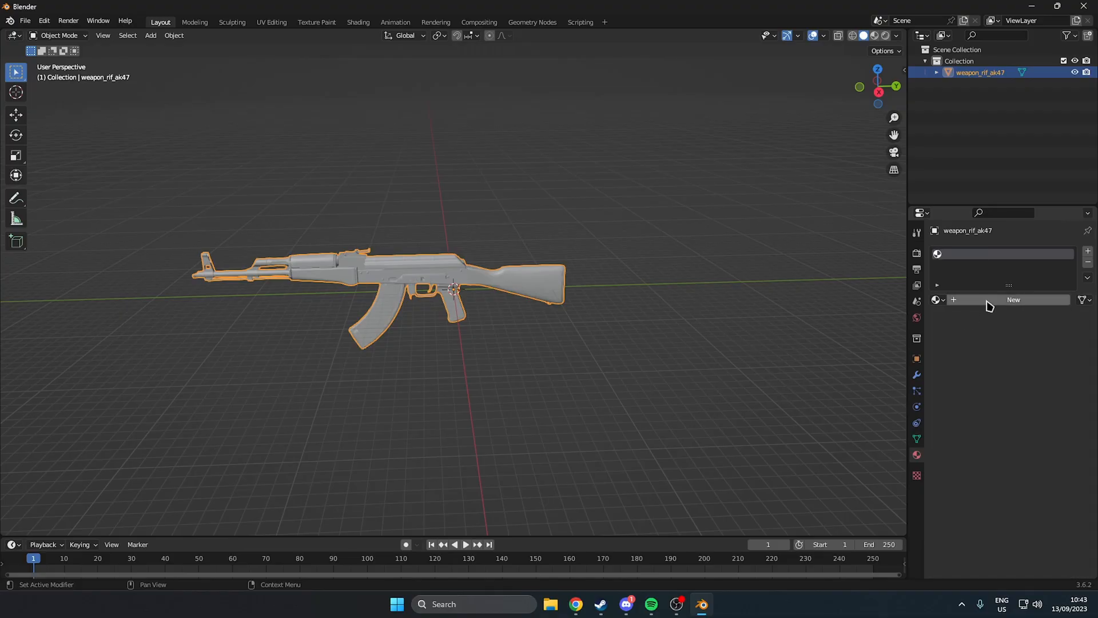
click(989, 302)
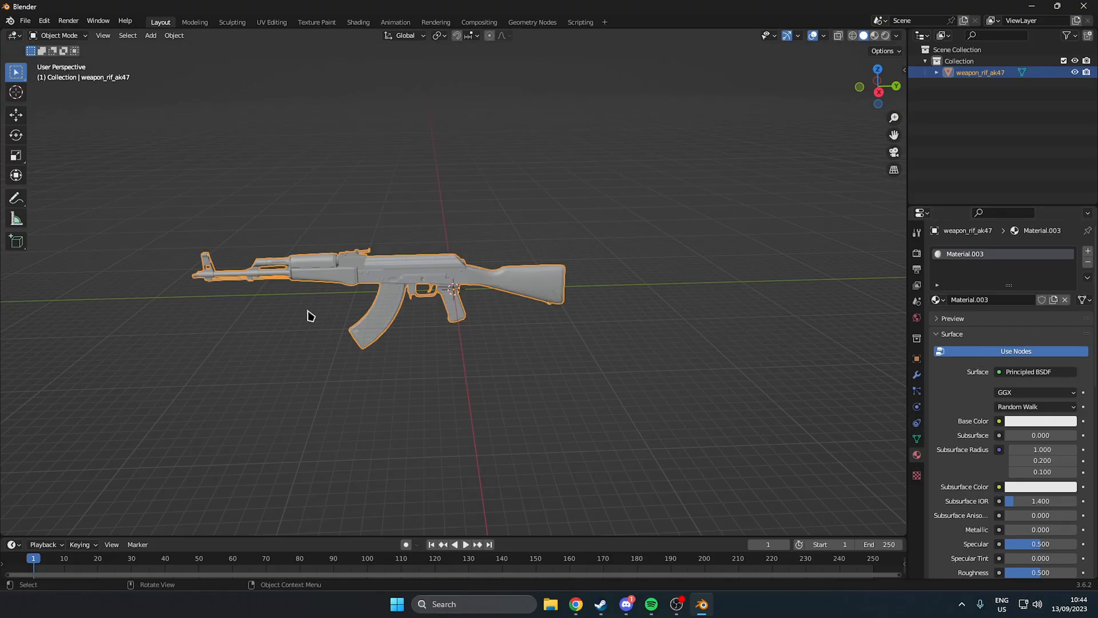
- Put the AK-47 model in Texture Paint mode and display its material nodes in the Shader Editor
click(59, 36)
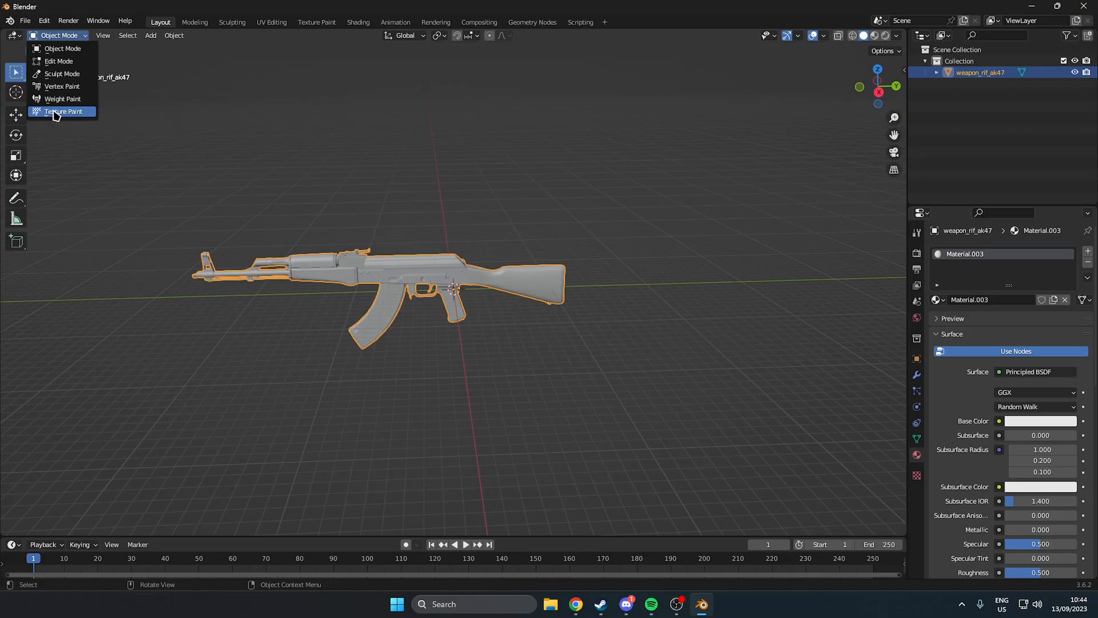
click(55, 113)
click(16, 36)
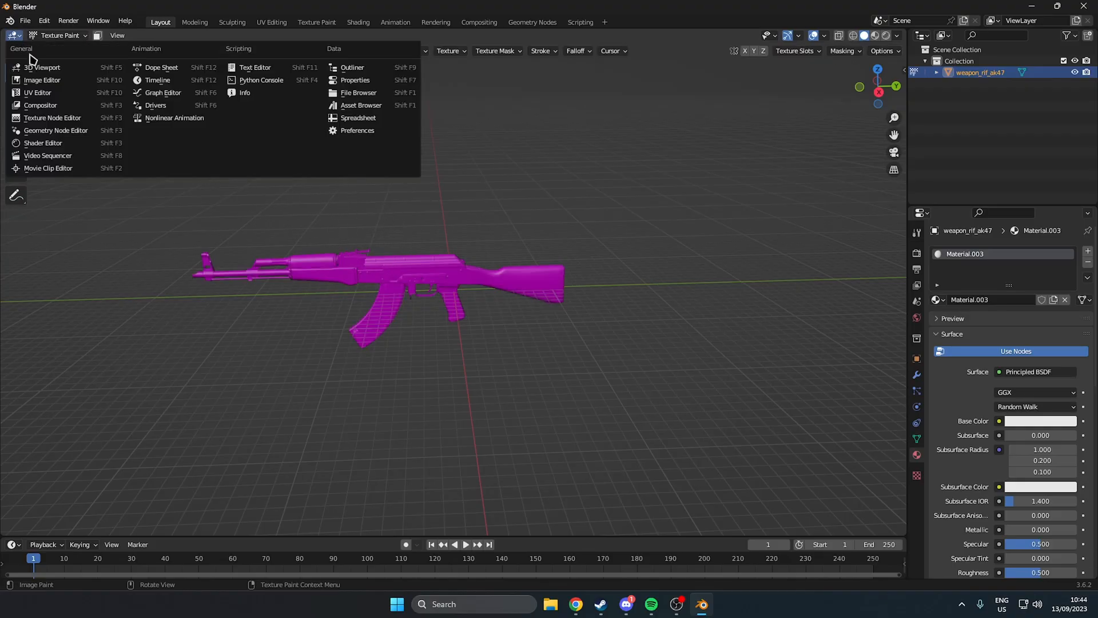
click(56, 144)
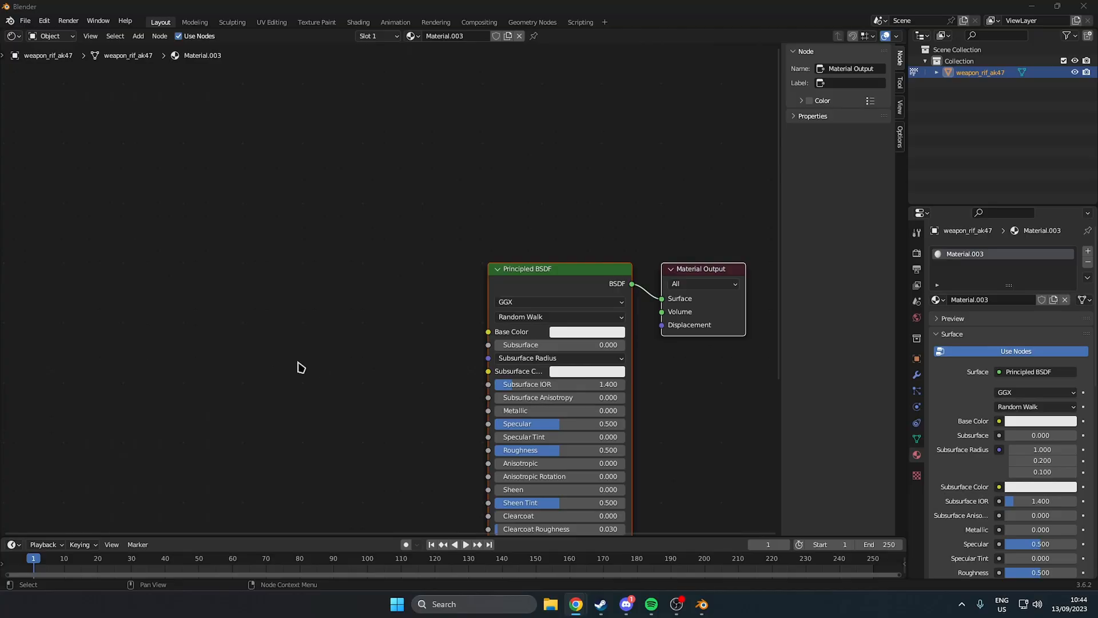
- Add an Image Texture node beside the Principled BSDF and assign the AK_Skintexture.002 image to it
click(379, 361)
key(shift+a)
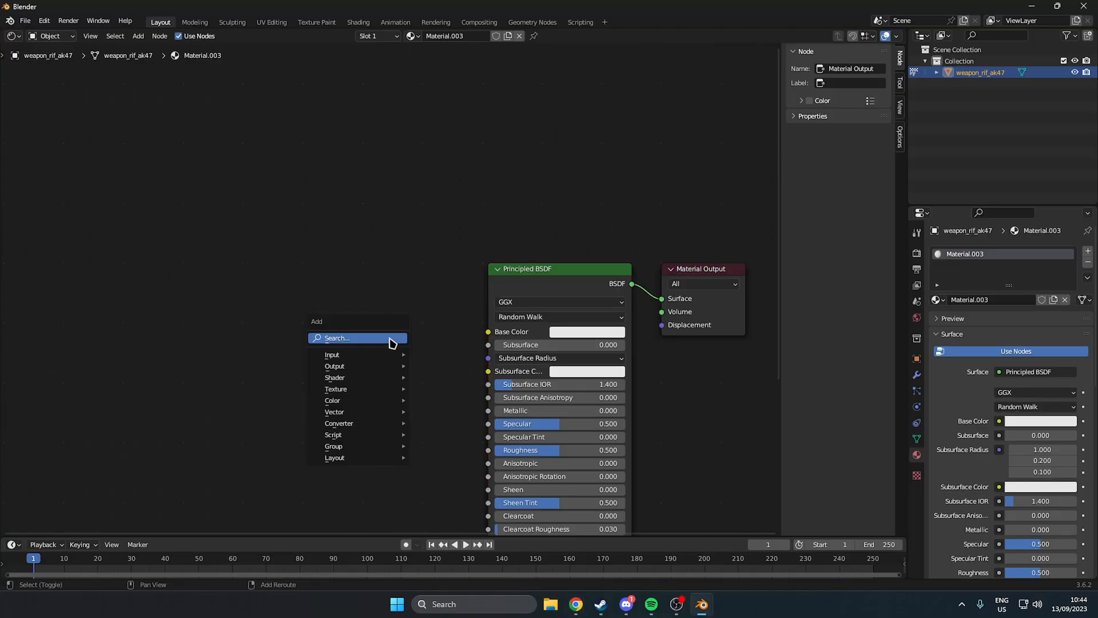
click(350, 337)
text(image)
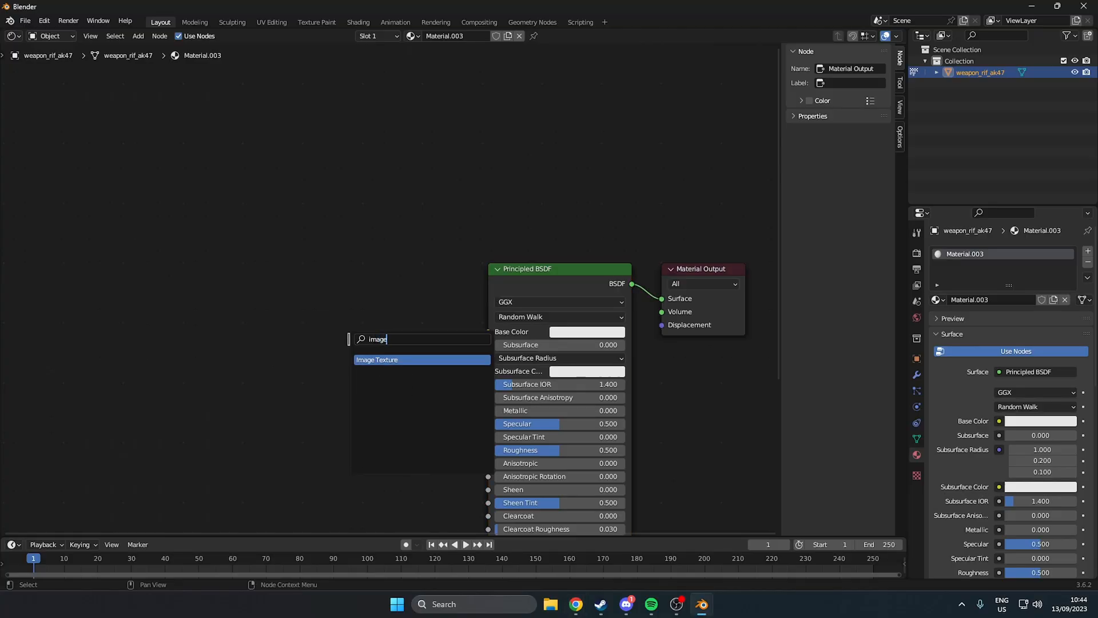
click(387, 358)
click(320, 320)
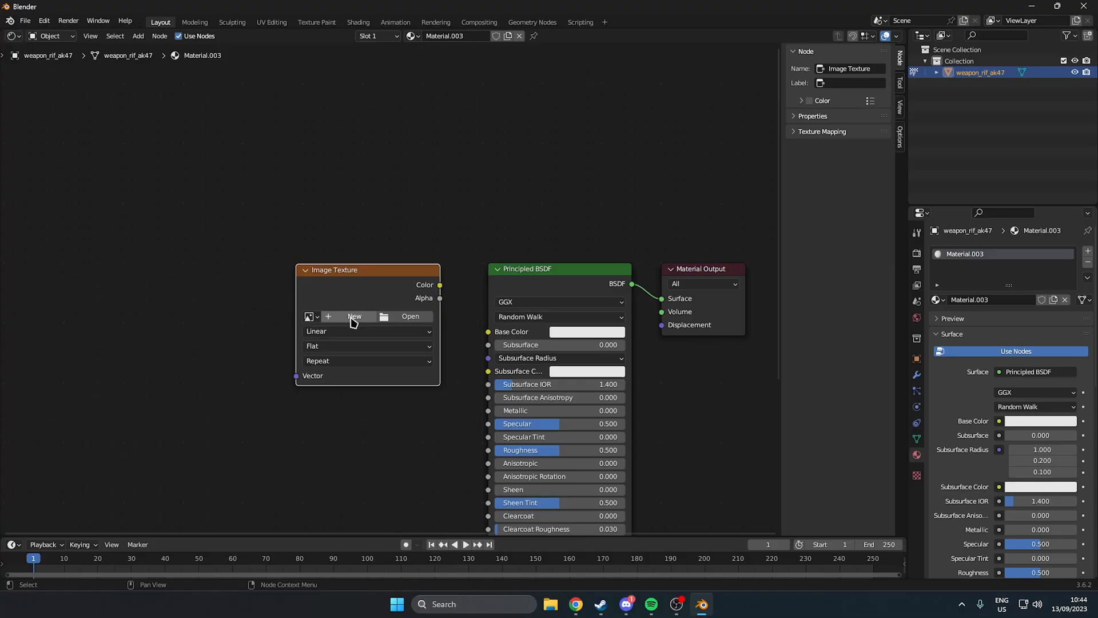
click(319, 318)
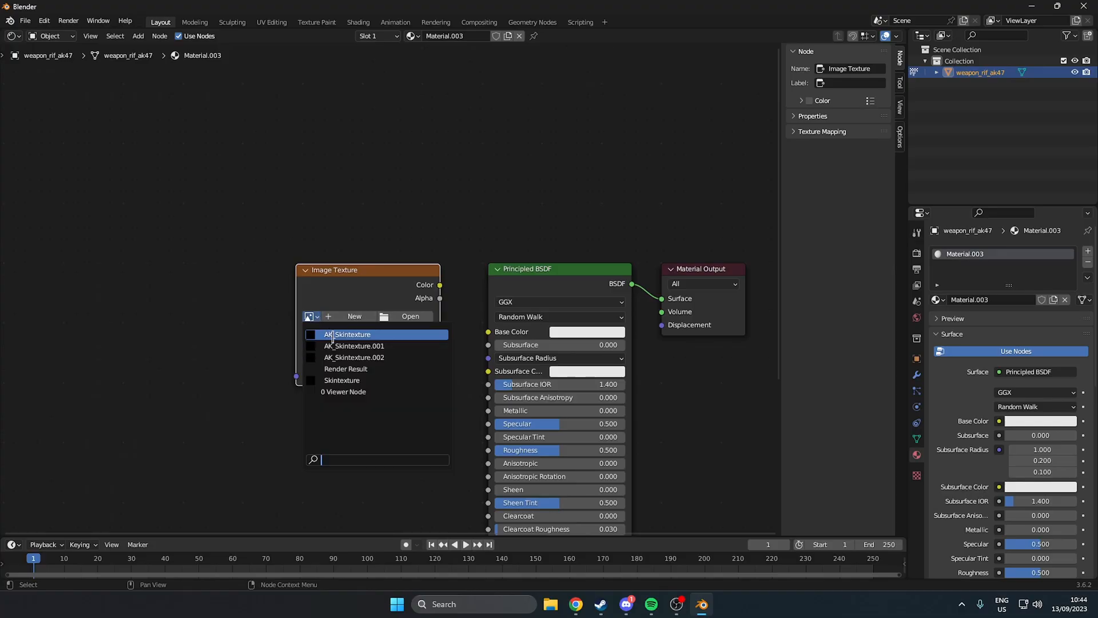
click(355, 357)
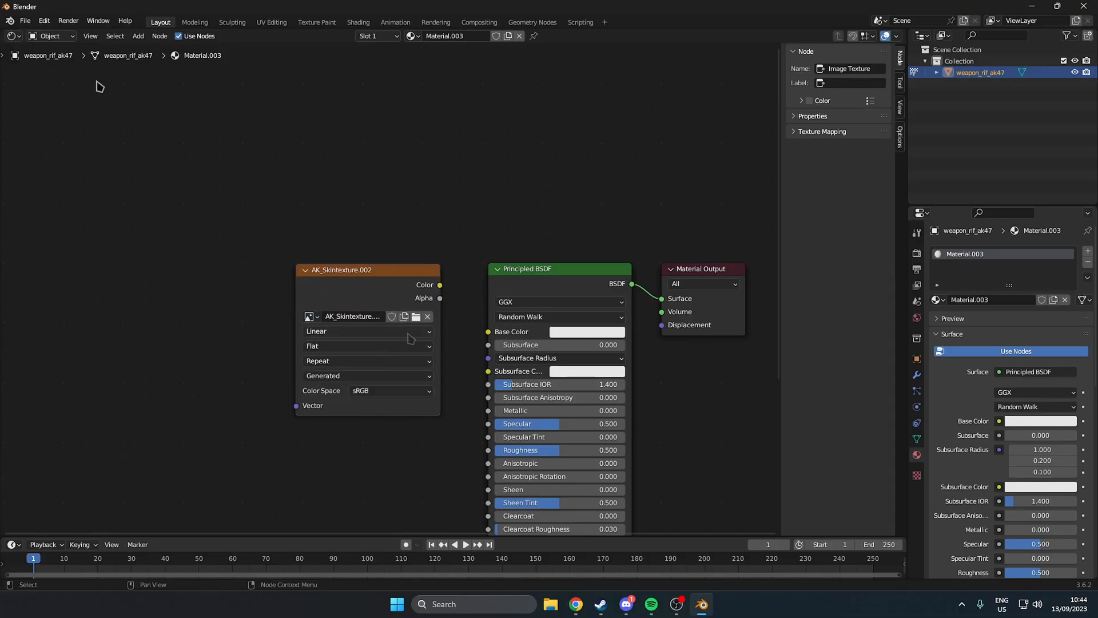
- Return to the 3D Viewport and show AK_Skintexture.002 in the Texture Paint workspace's Image Editor
click(12, 36)
click(40, 68)
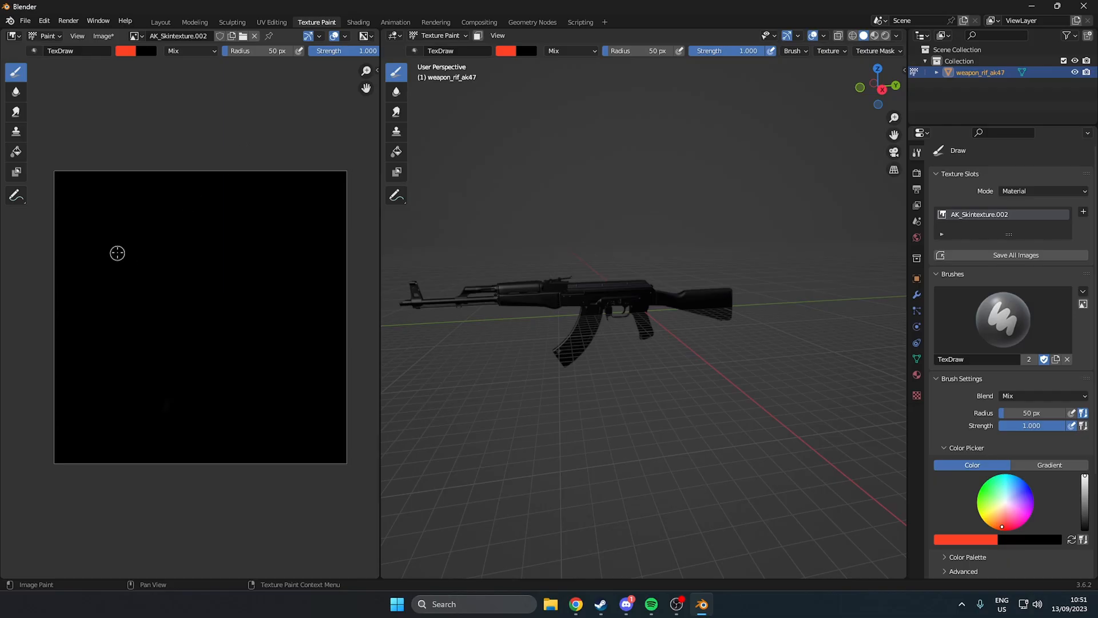
scroll(148, 237, down, 1)
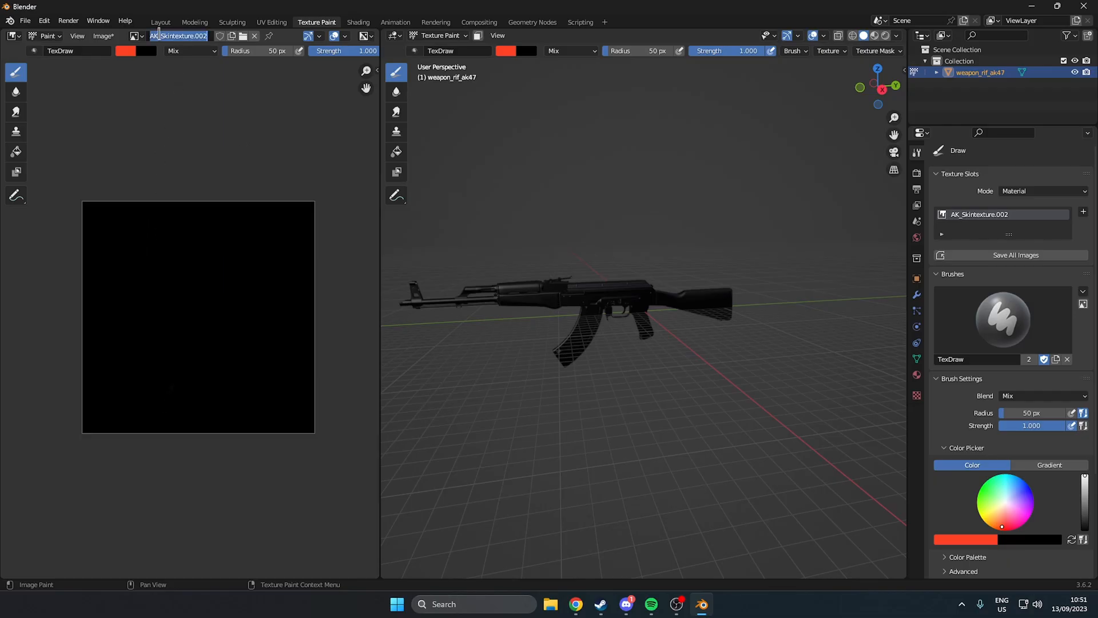
click(139, 35)
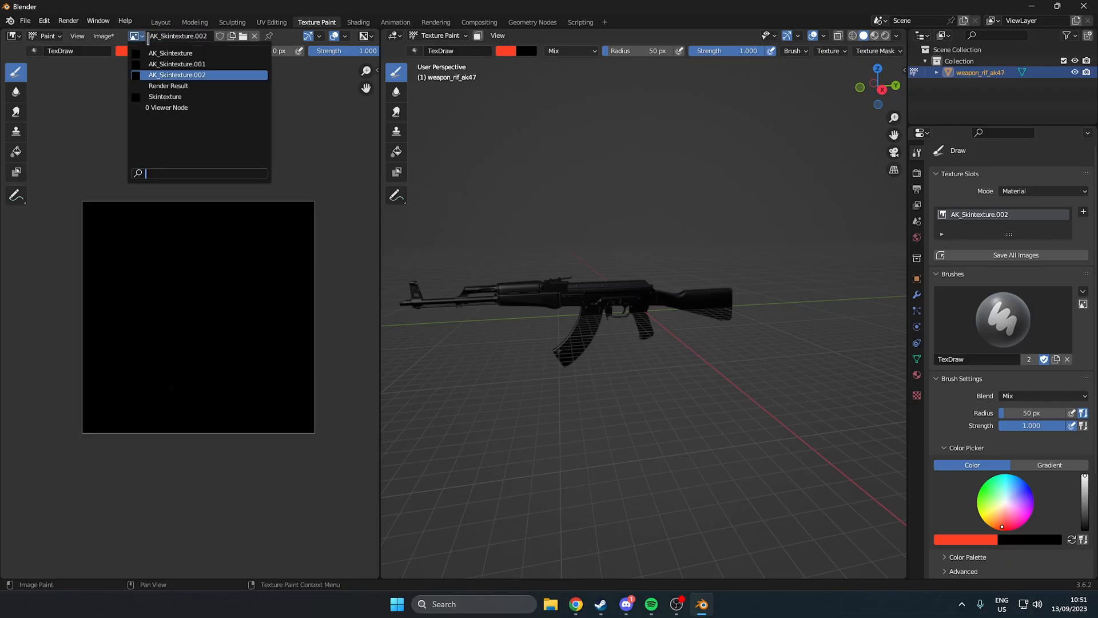
click(167, 75)
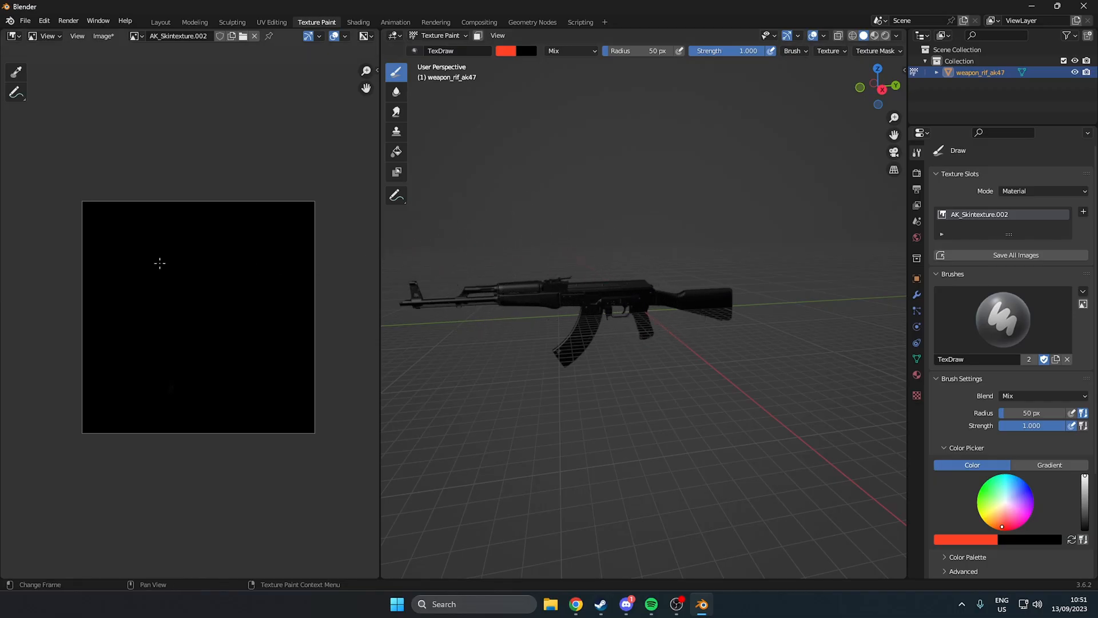
- Set the Image Editor's mode to Paint
click(51, 39)
click(49, 49)
click(46, 37)
click(50, 61)
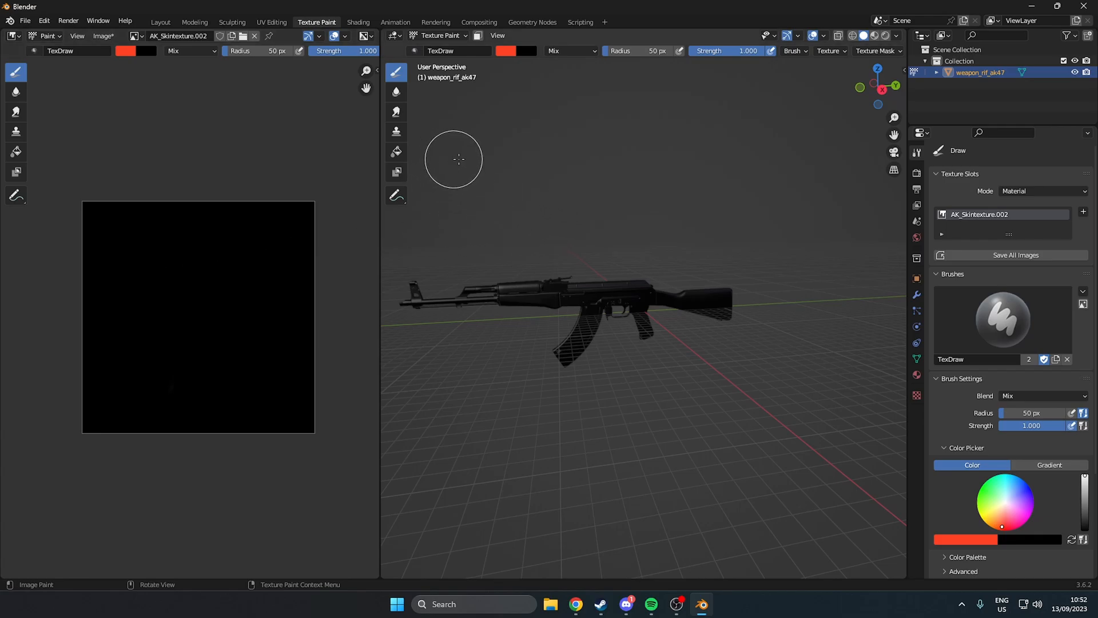
- Fill the whole AK-47 model with white using the Fill tool and check the resulting texture layout
click(396, 151)
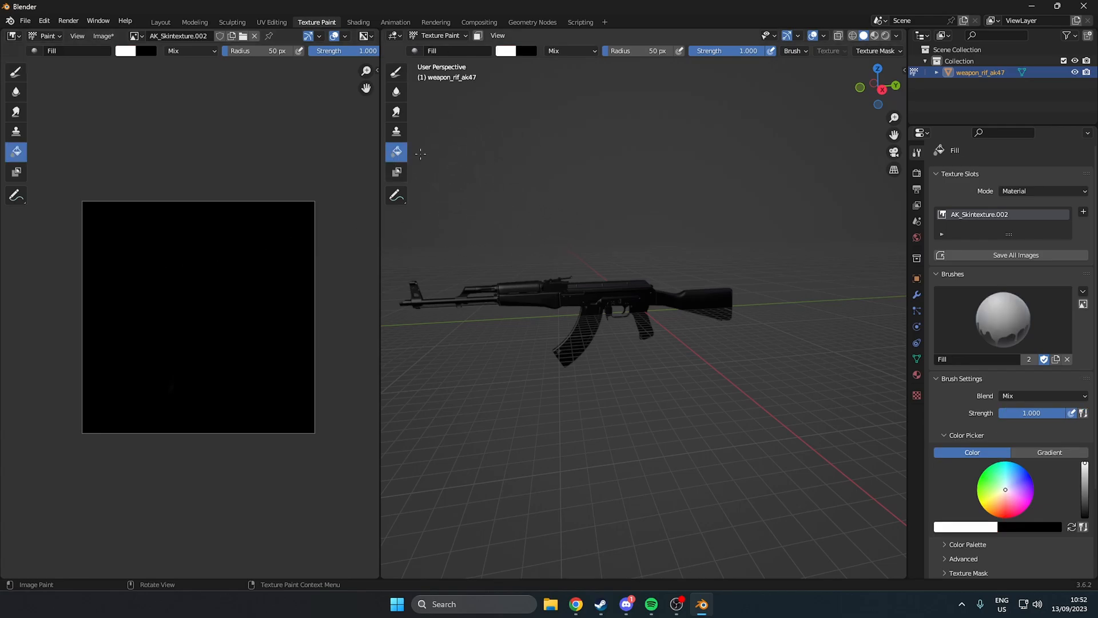
click(584, 298)
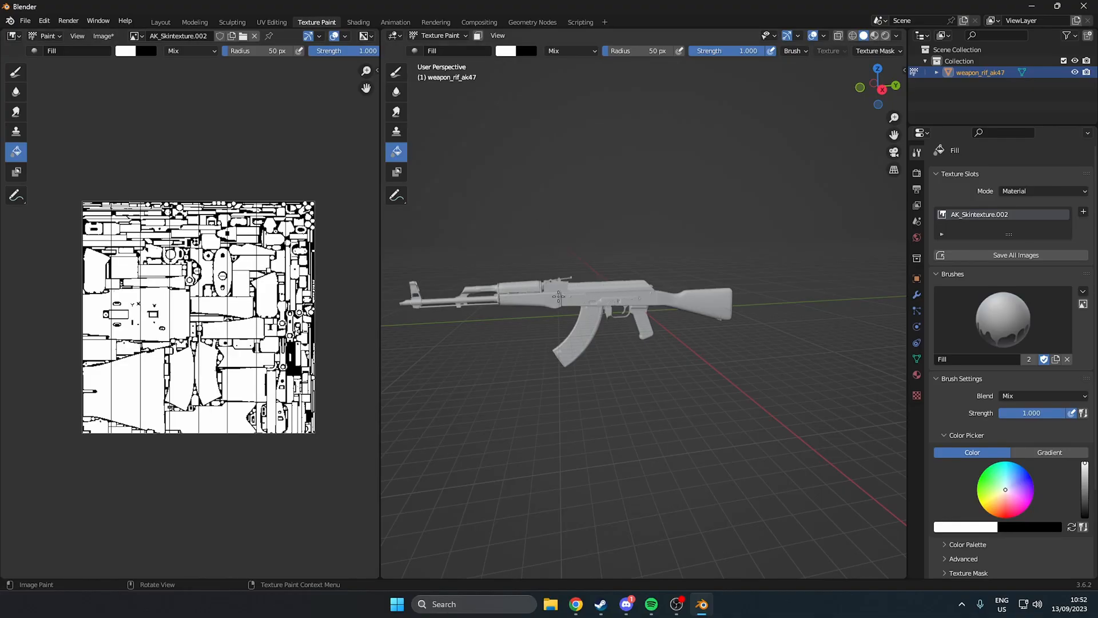
click(559, 297)
scroll(556, 298, up, 2)
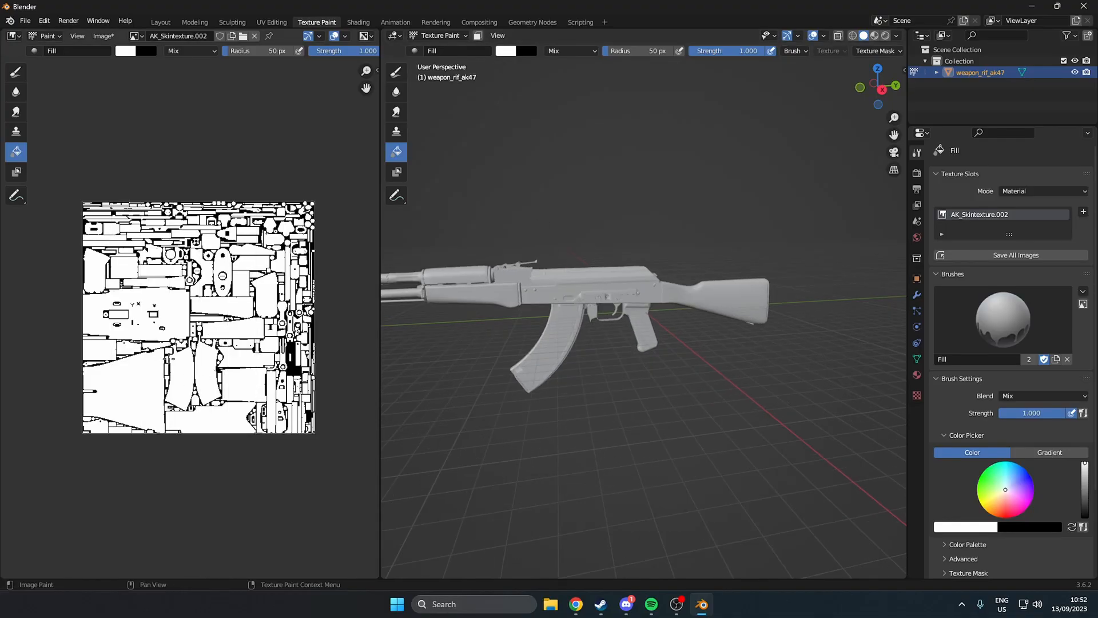
scroll(164, 352, up, 3)
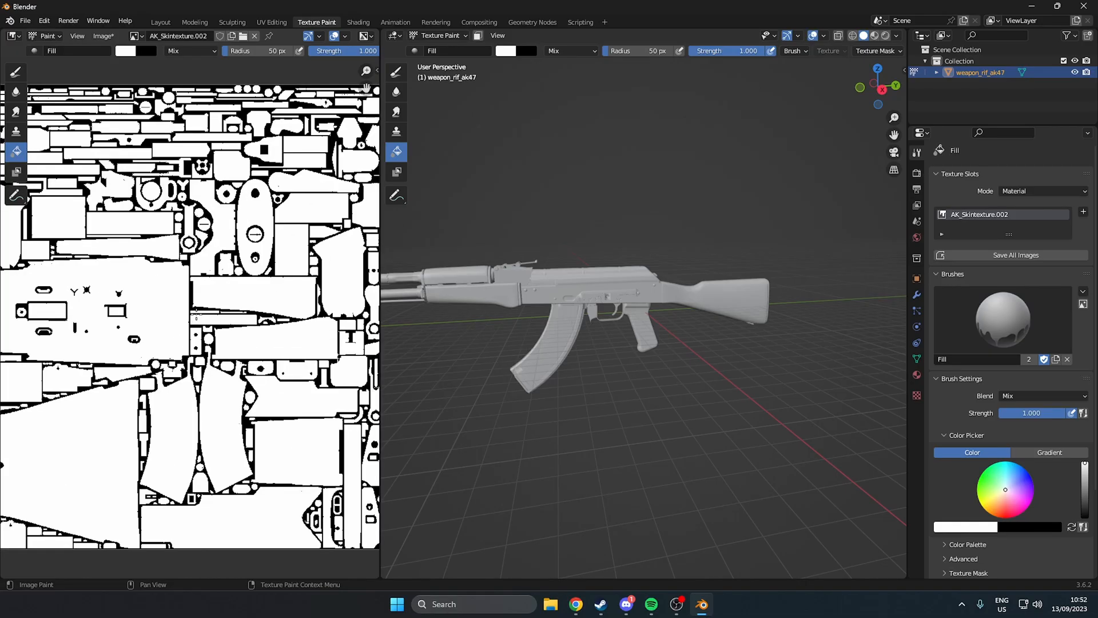
scroll(186, 314, down, 2)
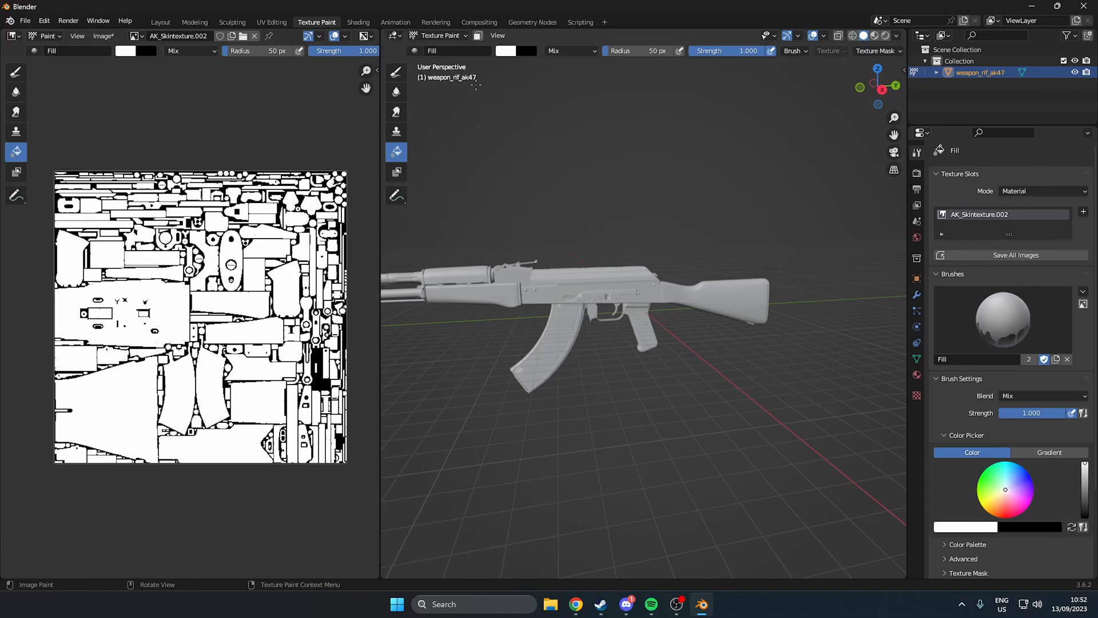
- Paint both sides and the rear end of the AK-47's stock red with the Draw brush at a 30 px radius
click(403, 73)
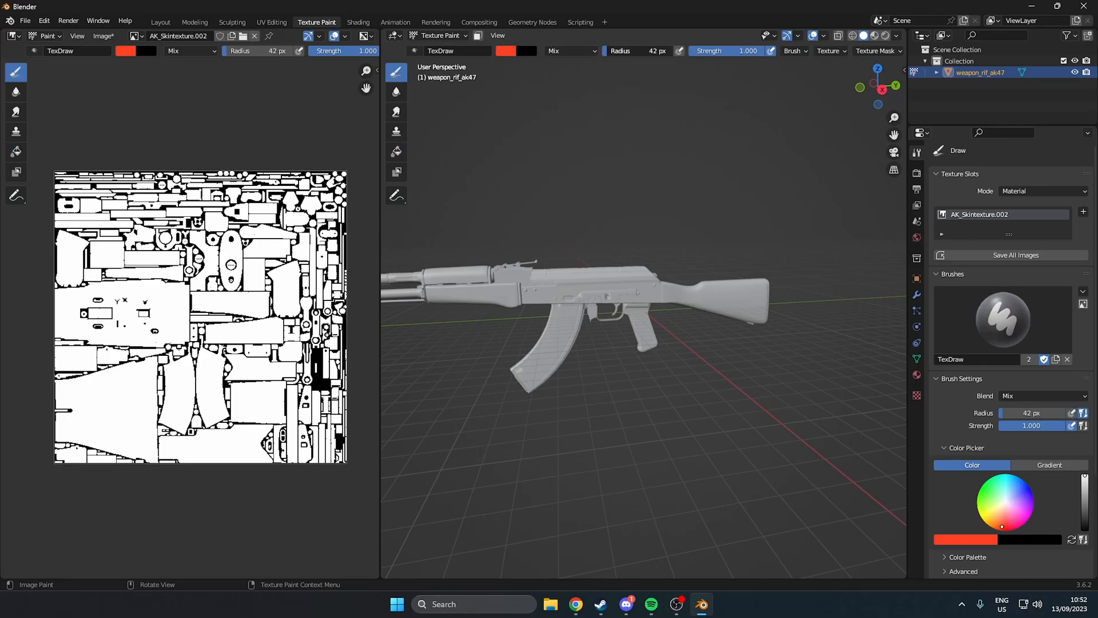
drag(608, 51, 606, 55)
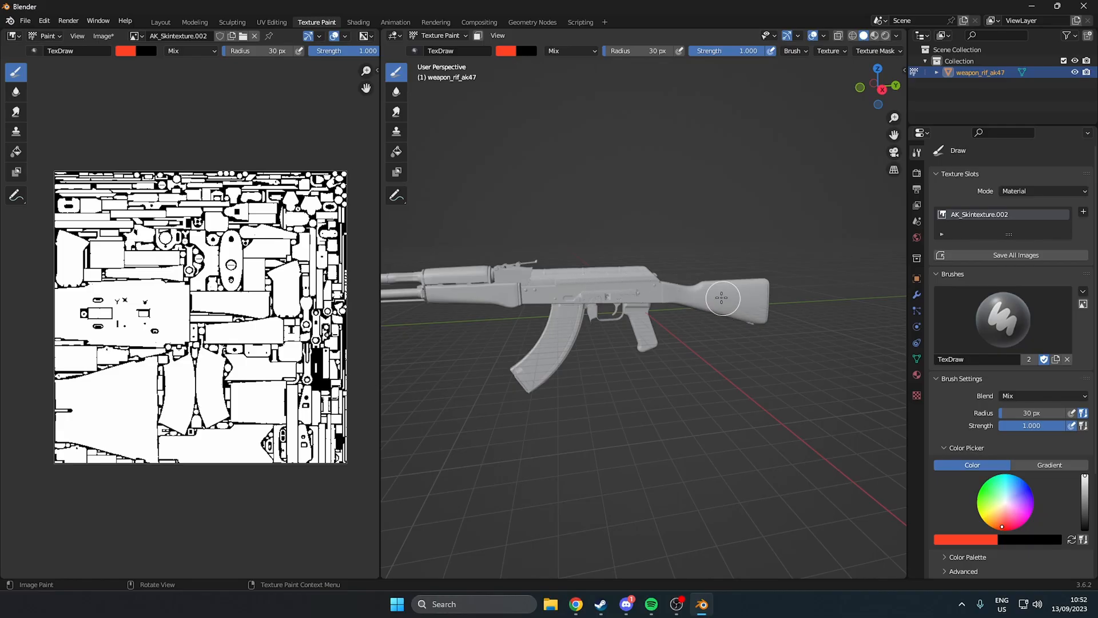
mouse_move(709, 291)
mouse_down()
mouse_move(724, 300)
mouse_move(767, 290)
mouse_move(767, 303)
mouse_up()
middle_drag(767, 303, 765, 299)
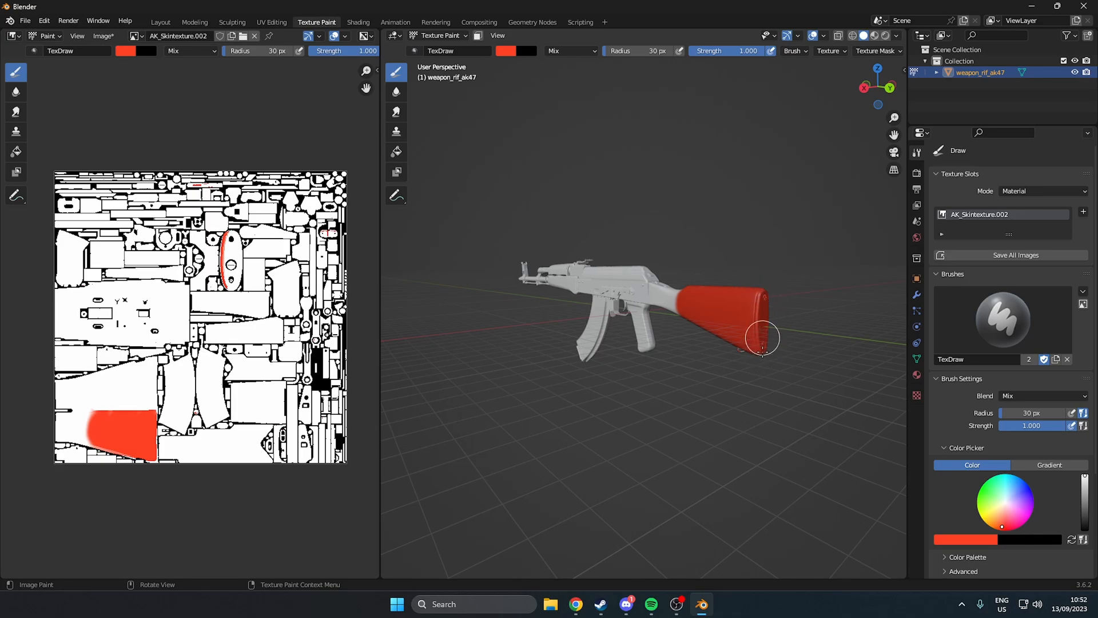
middle_drag(731, 336, 523, 318)
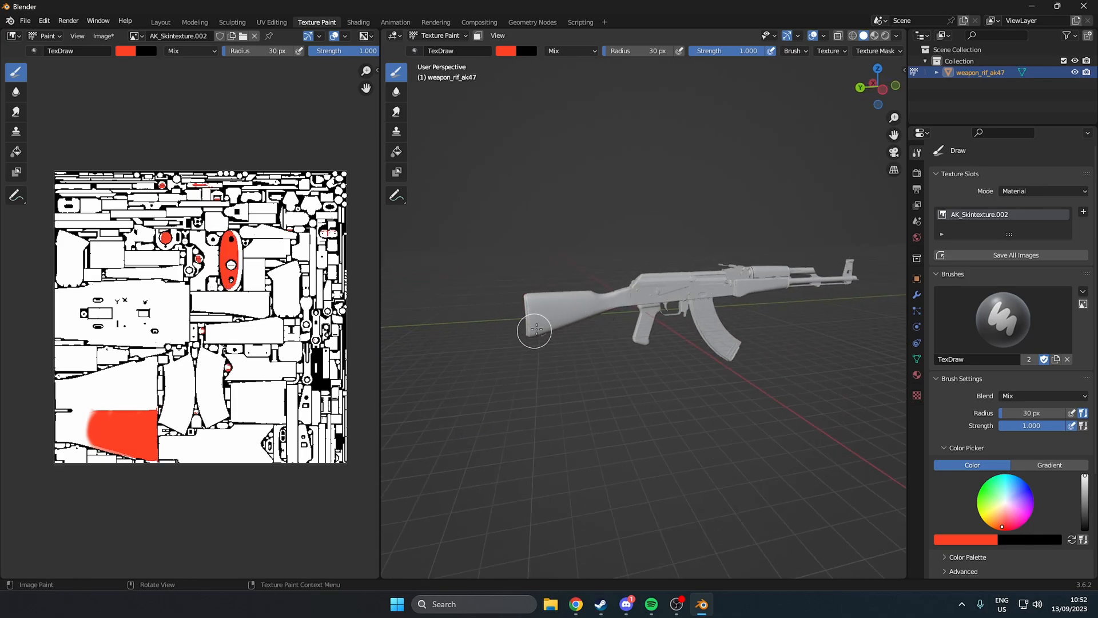
mouse_move(522, 309)
mouse_down()
mouse_move(592, 301)
mouse_move(596, 313)
mouse_up()
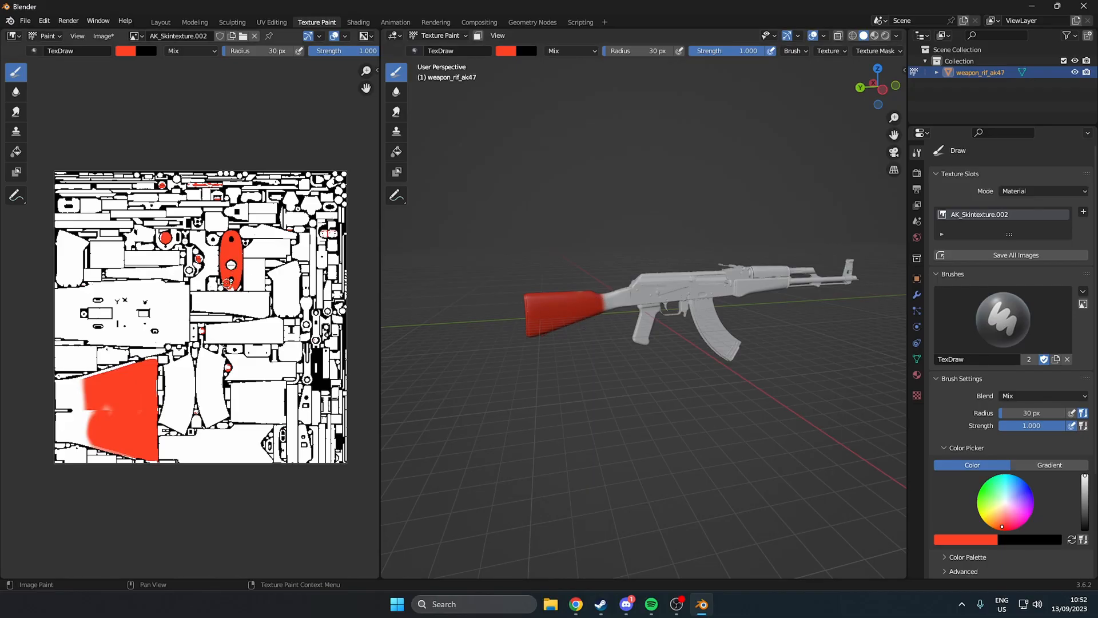
- Paint the leftover white patch at the end of the butt plate's area in the texture image red and check the stock all around
scroll(228, 282, up, 5)
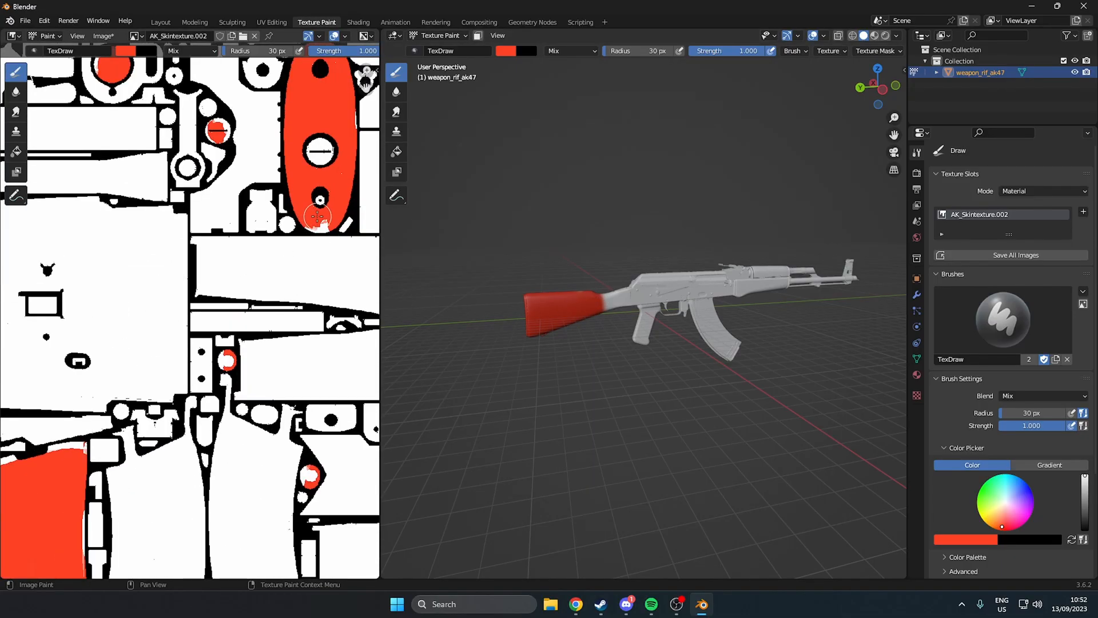
mouse_move(317, 216)
mouse_down()
mouse_move(311, 227)
mouse_move(327, 224)
mouse_up()
scroll(329, 250, down, 3)
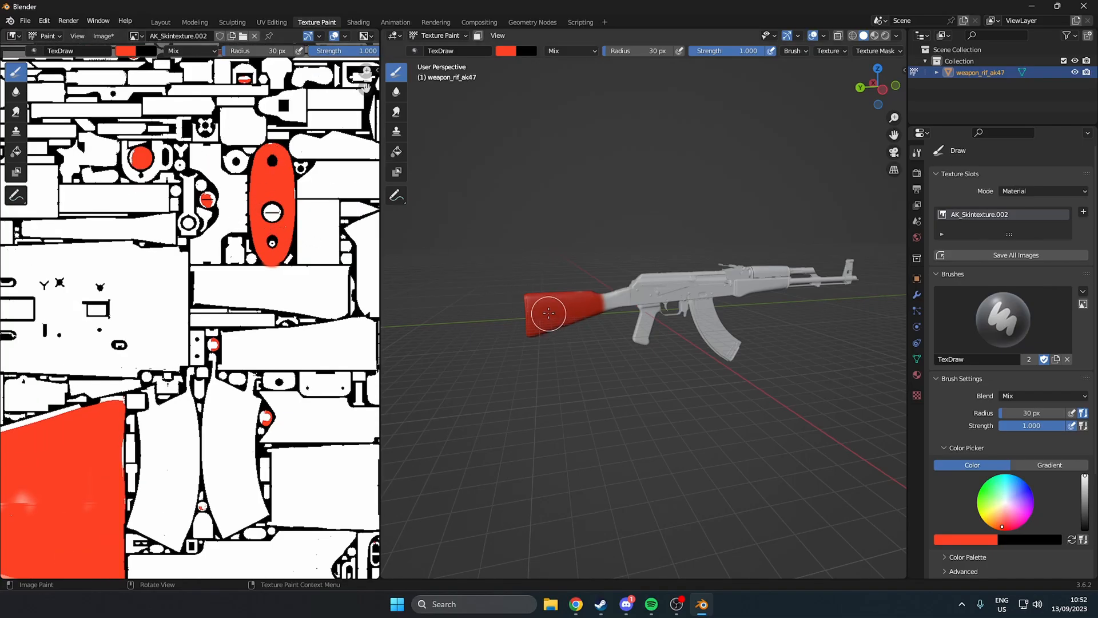
middle_drag(549, 313, 603, 314)
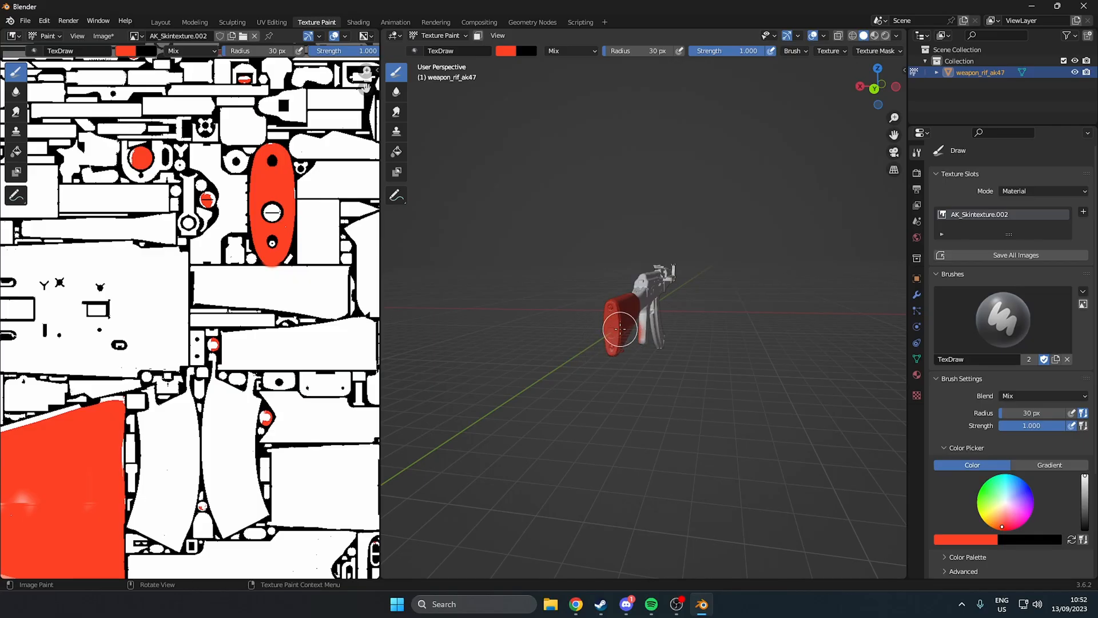
middle_drag(606, 350, 761, 302)
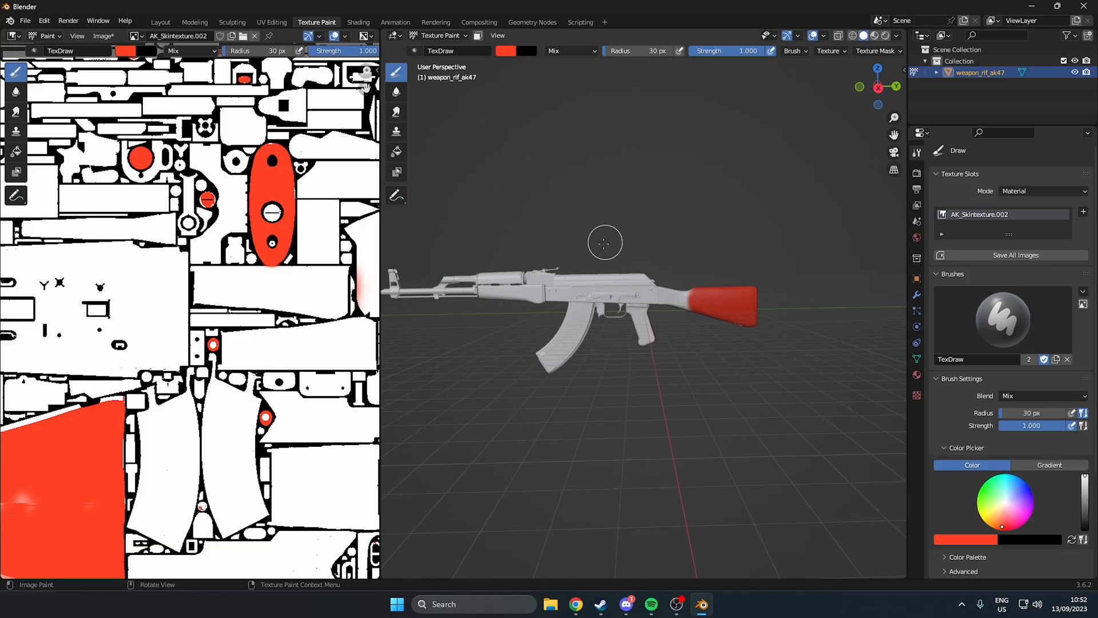
- Draw four lengthwise blue stripes along the side of the AK-47's receiver with a 6 px Draw brush
scroll(604, 243, up, 1)
scroll(561, 232, down, 2)
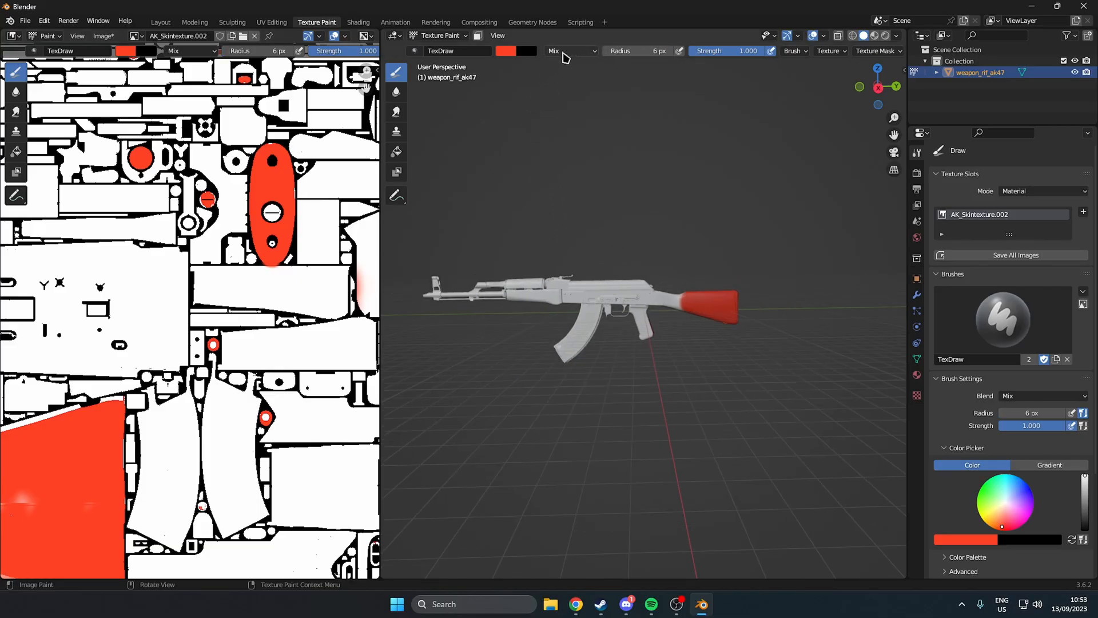
click(506, 51)
click(560, 74)
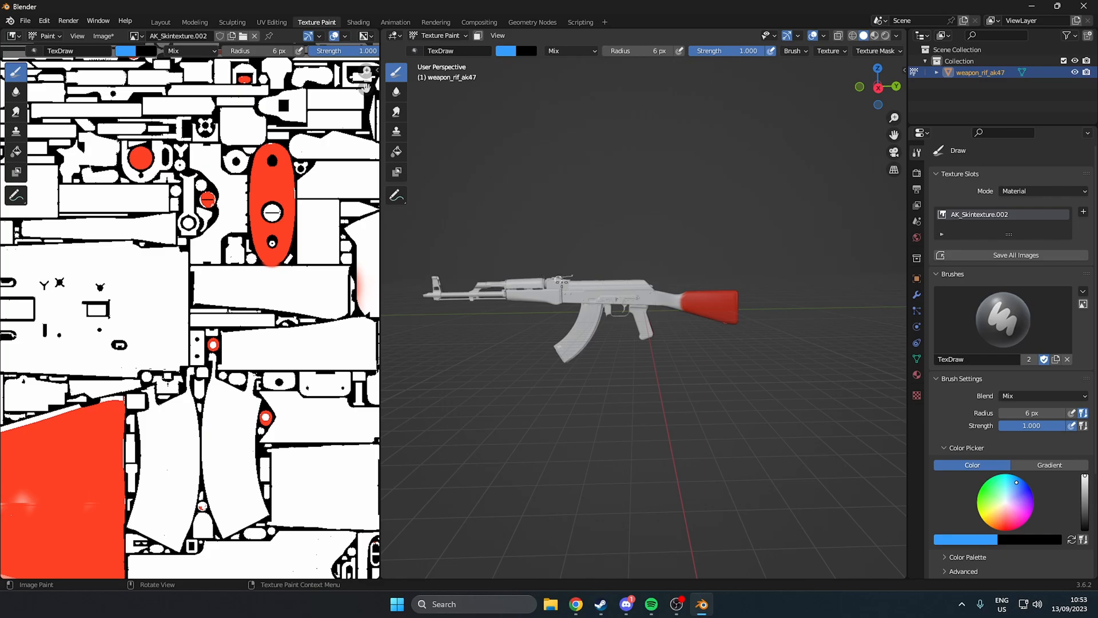
scroll(560, 295, up, 4)
drag(632, 242, 393, 239)
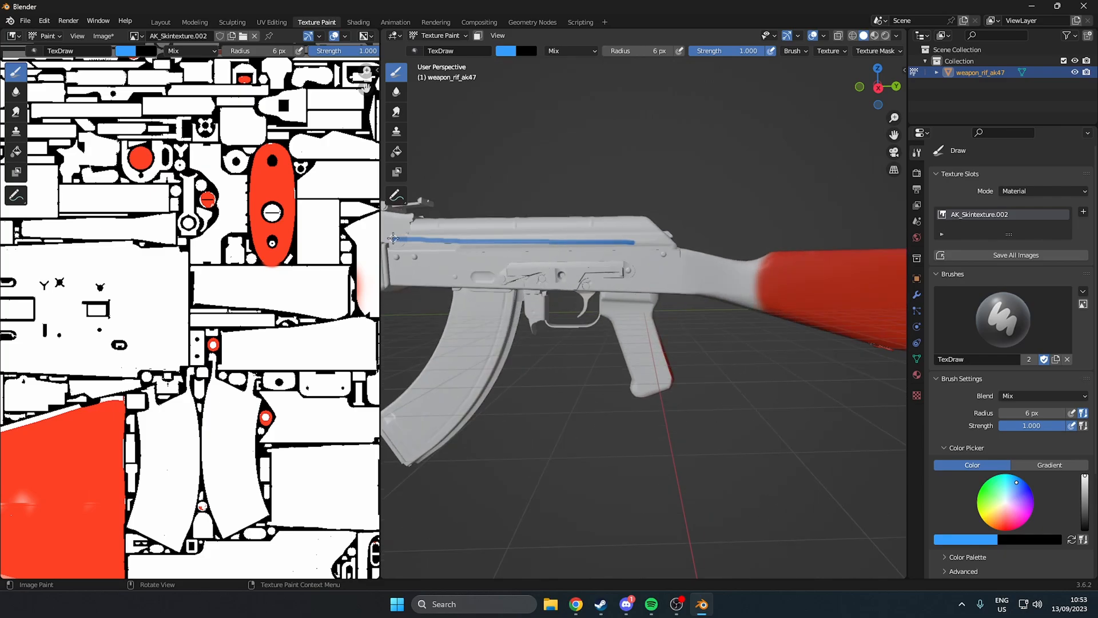
drag(630, 252, 409, 250)
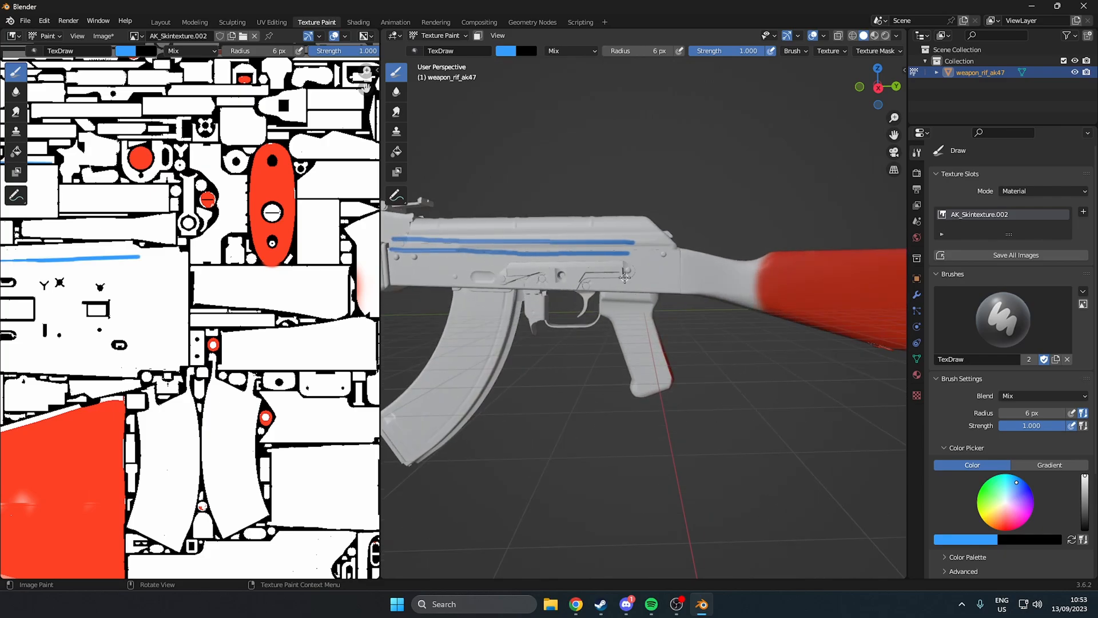
mouse_move(628, 267)
mouse_down()
mouse_move(390, 265)
mouse_move(615, 279)
mouse_move(388, 279)
mouse_up()
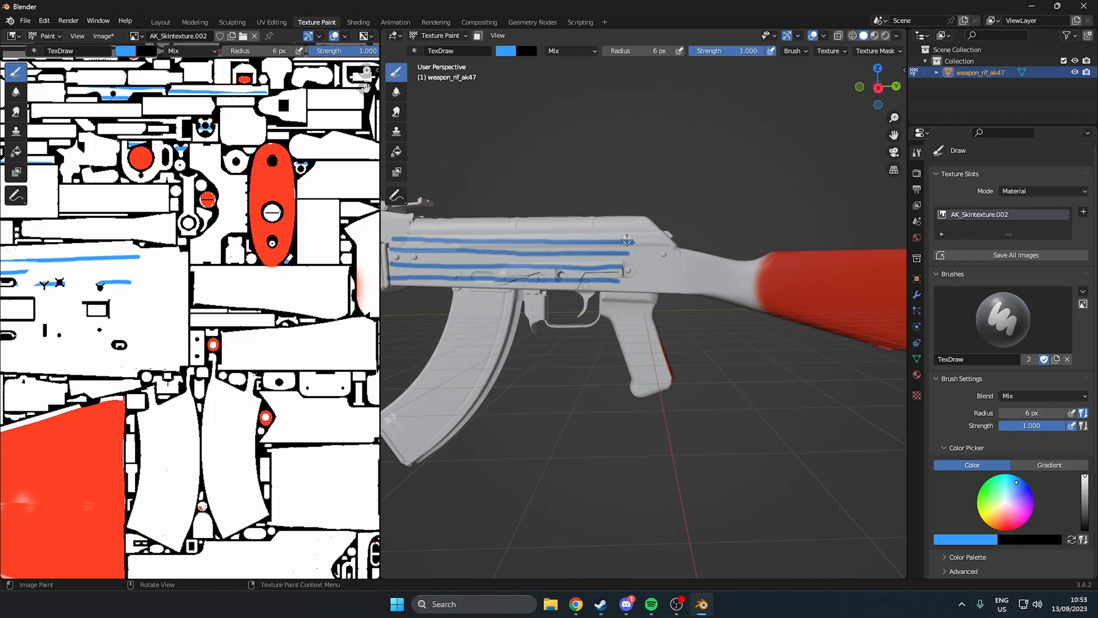
- Extend the blue stripes from the rear of the receiver along the stock's neck to the red area
mouse_move(627, 240)
mouse_down()
mouse_move(786, 271)
mouse_move(682, 270)
mouse_move(773, 277)
mouse_up()
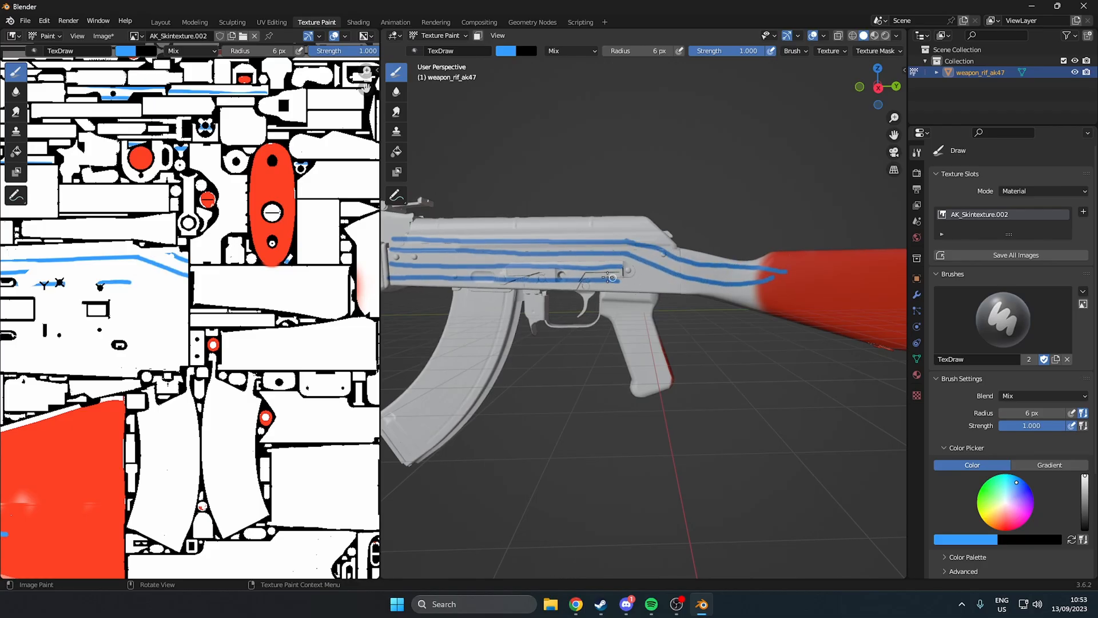
mouse_move(615, 269)
mouse_down()
mouse_move(759, 294)
mouse_move(629, 282)
mouse_move(778, 292)
mouse_up()
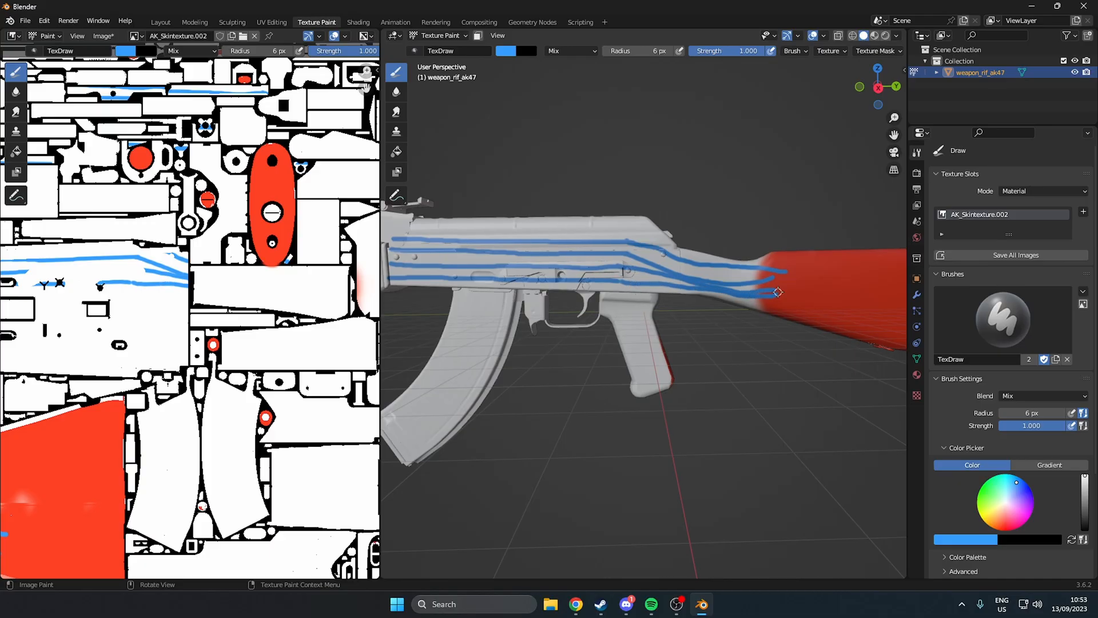
scroll(778, 292, down, 5)
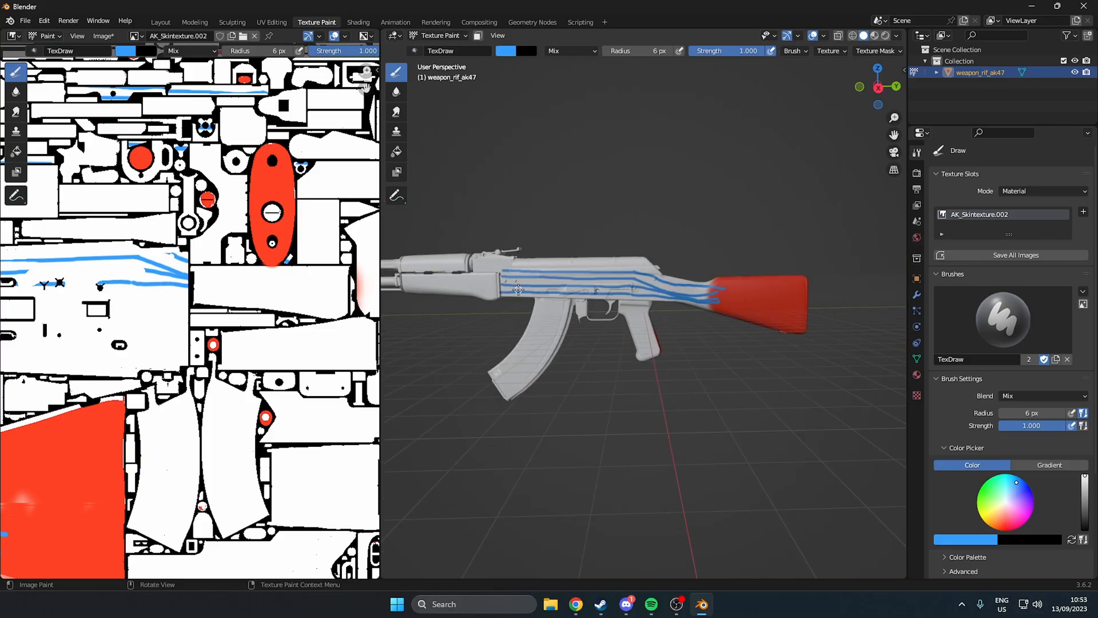
- Save the painted texture image to the Desktop as a PNG file named AK_Skintexture.png
scroll(518, 290, down, 1)
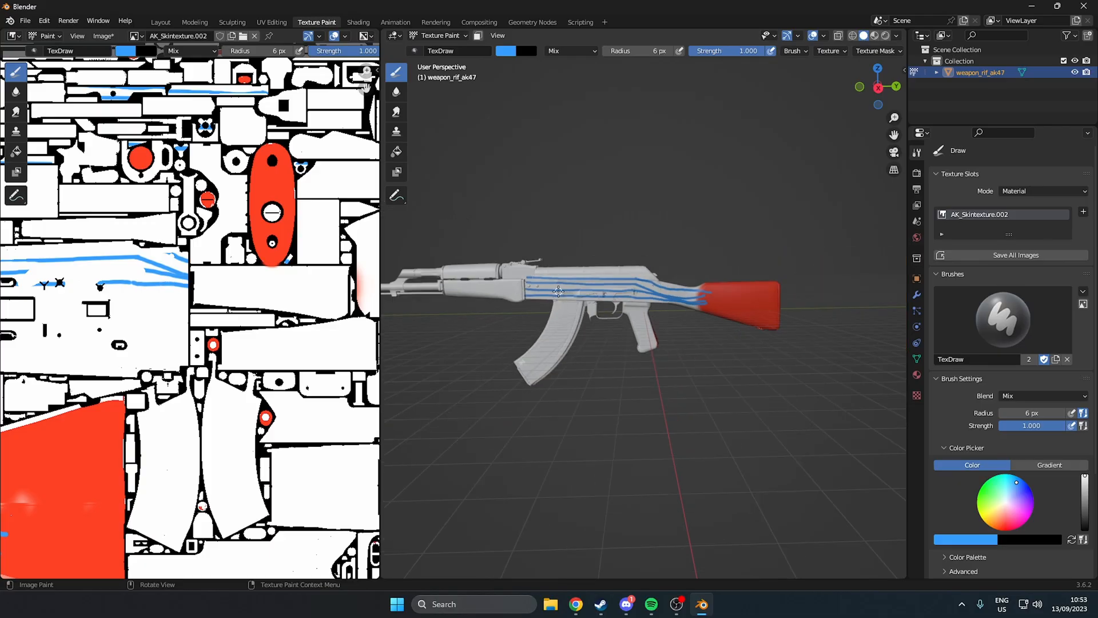
key(alt+Tab)
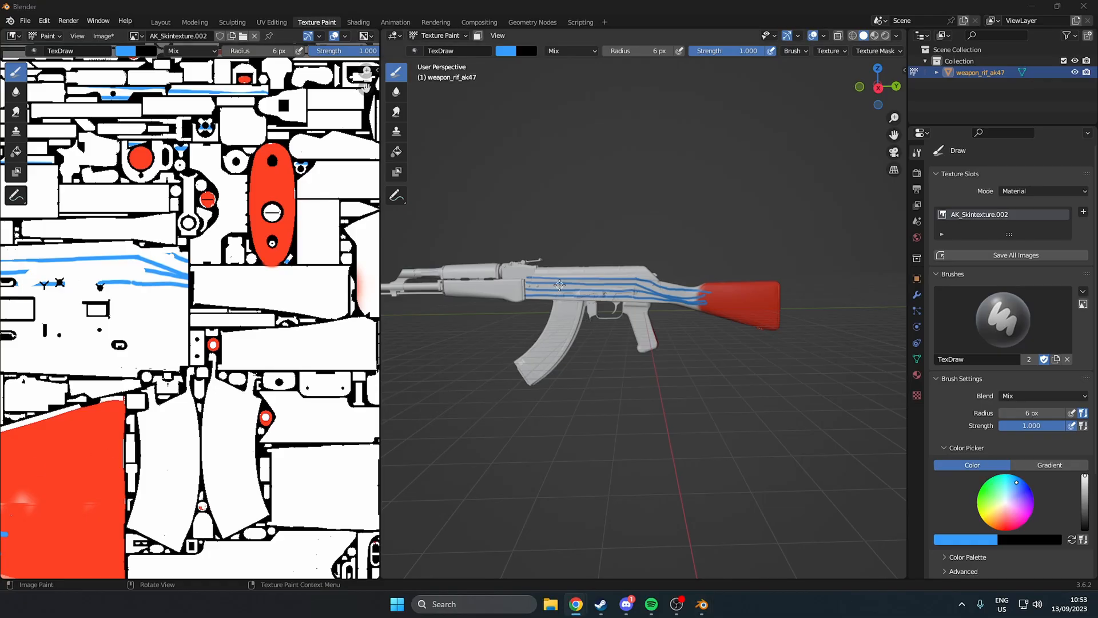
click(103, 36)
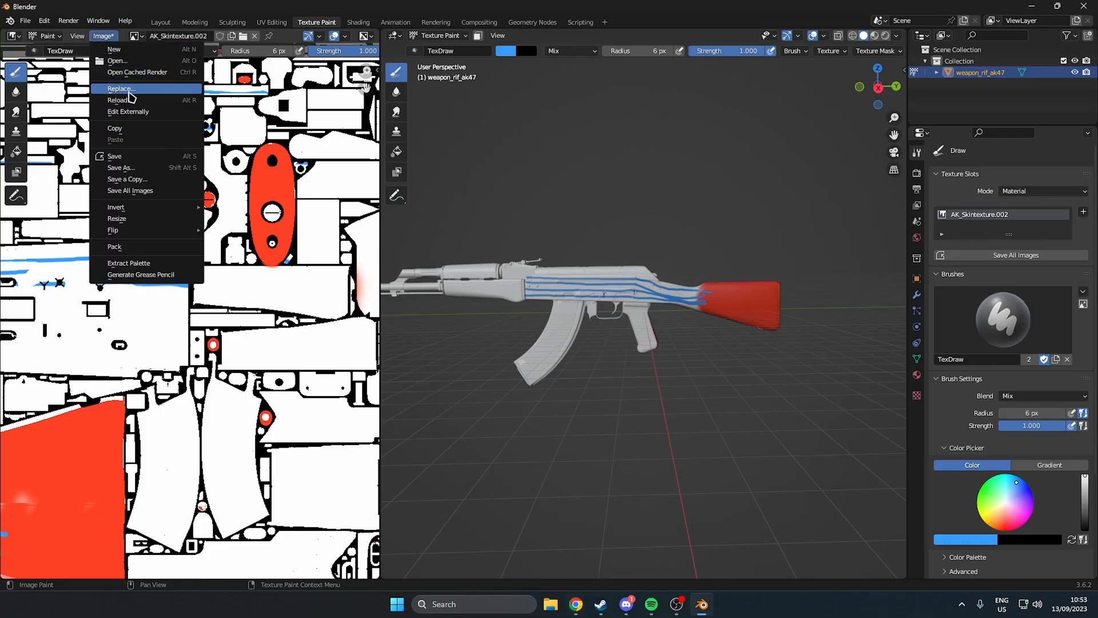
click(121, 168)
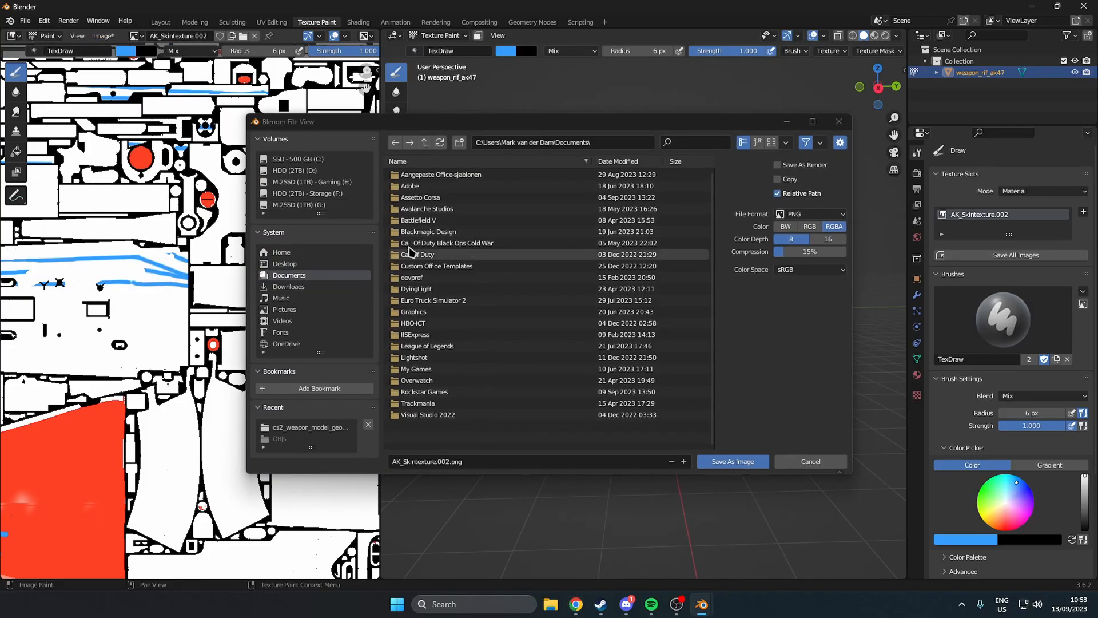
click(284, 264)
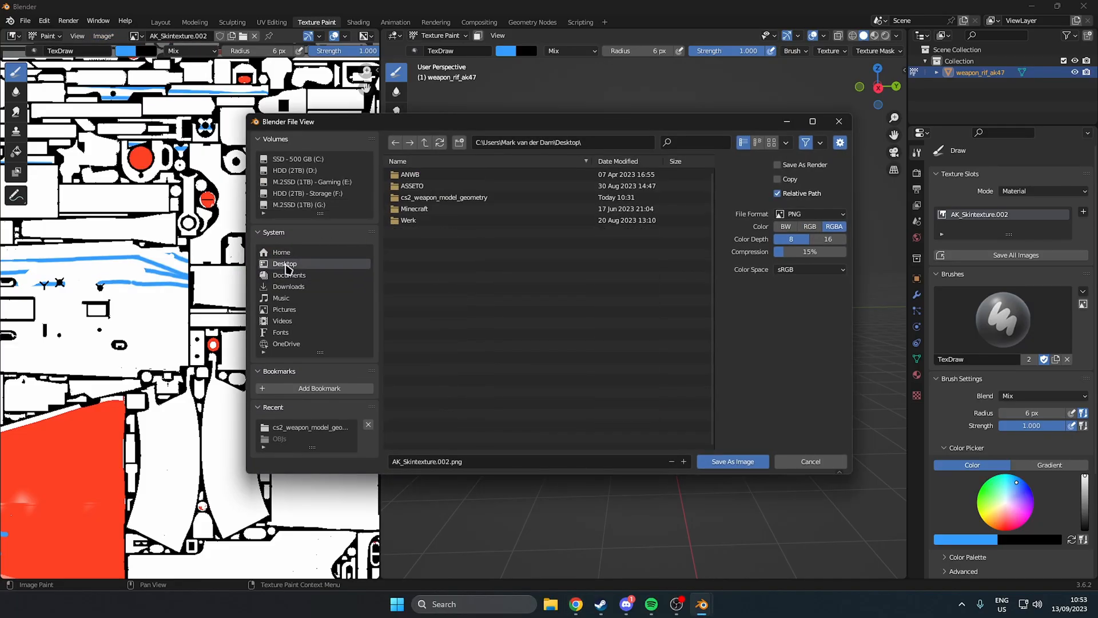
click(451, 462)
click(451, 462)
drag(452, 462, 354, 459)
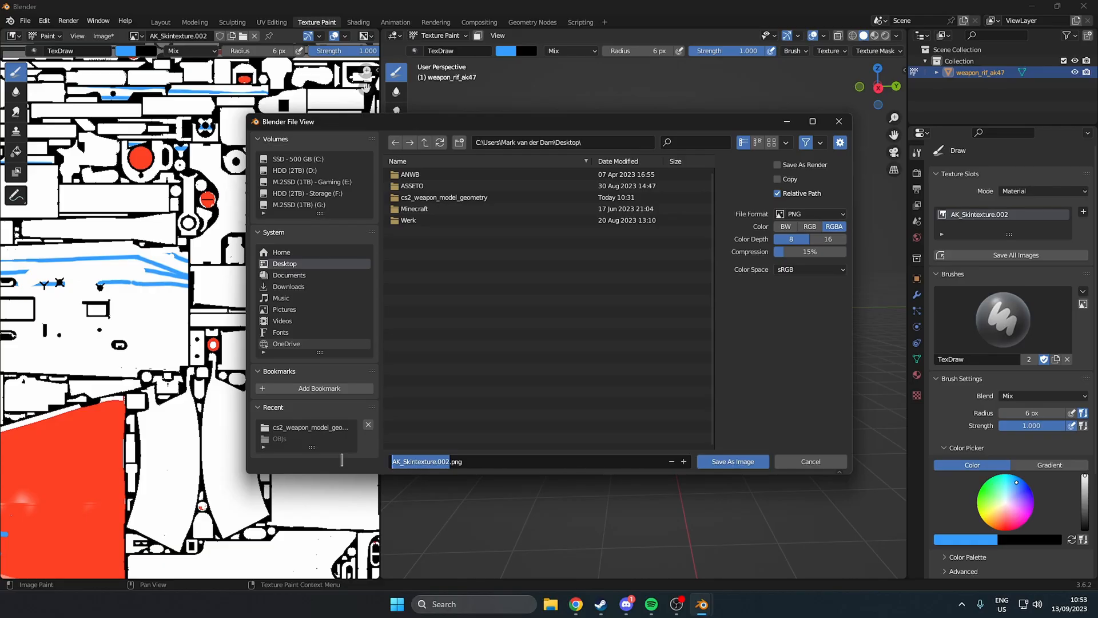
key(Right)
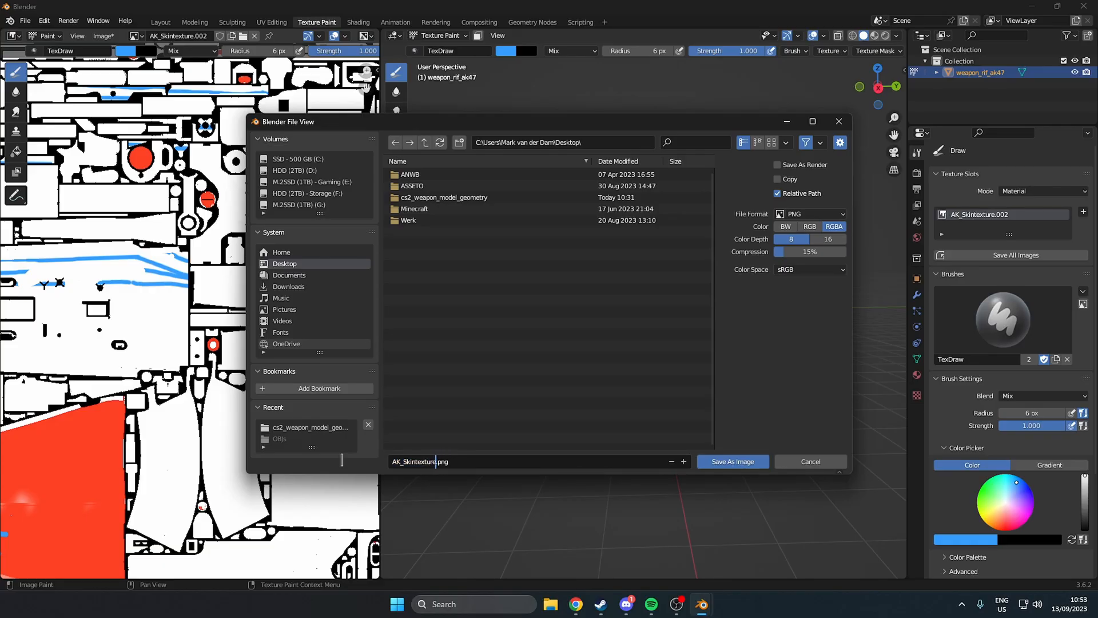
click(730, 460)
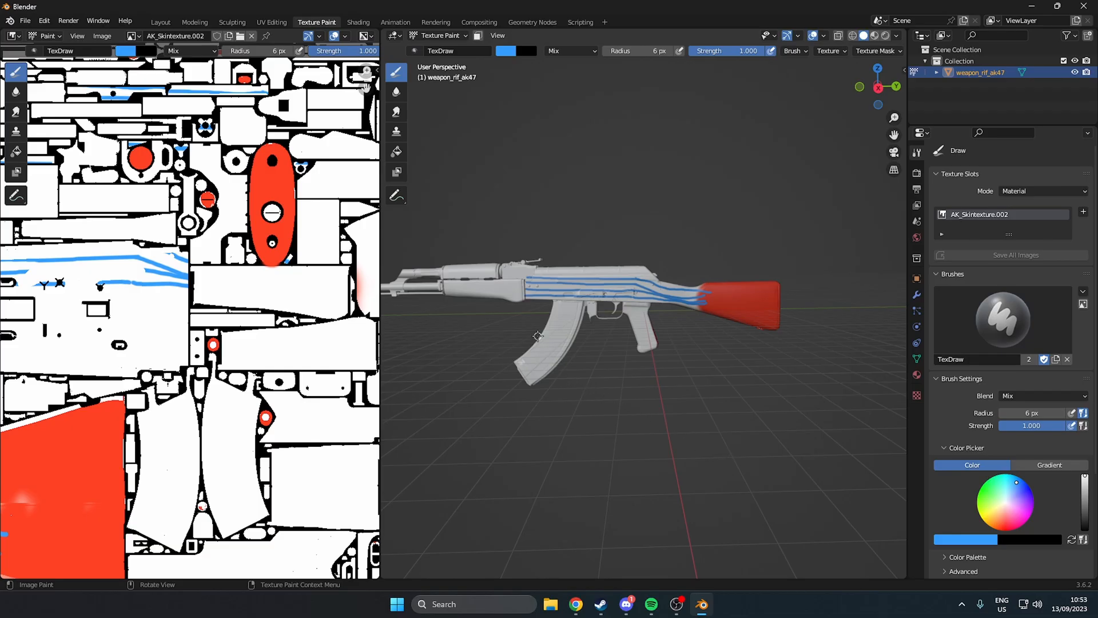
- Open VTFEdit in a maximized window and import AK_Skintexture.png from the Desktop with the default VTF options
key(super)
text(vtfedit)
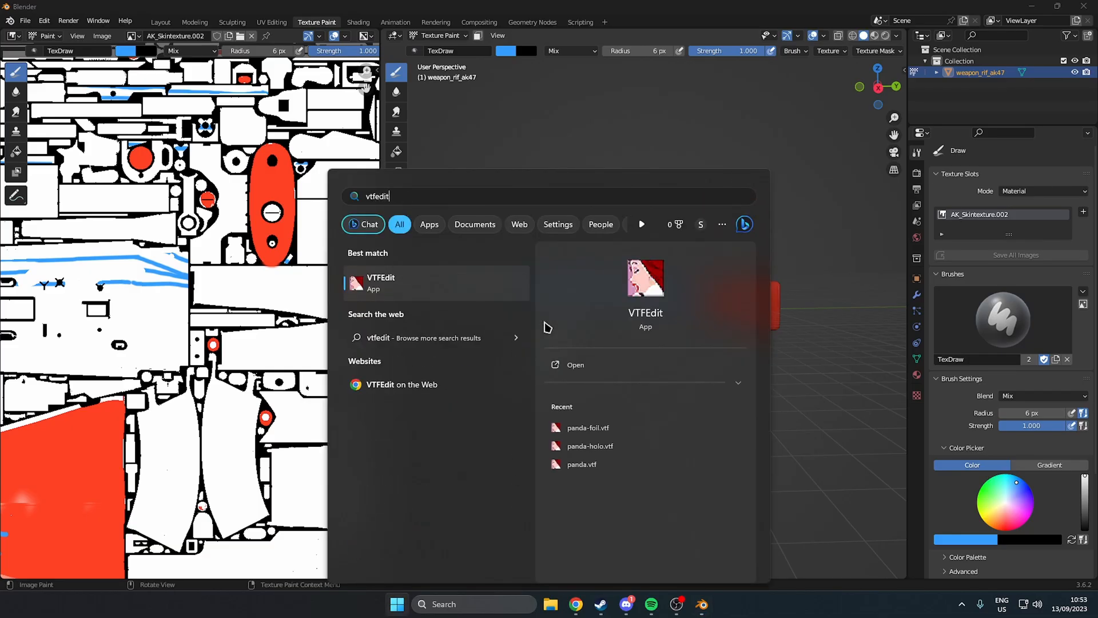
key(Return)
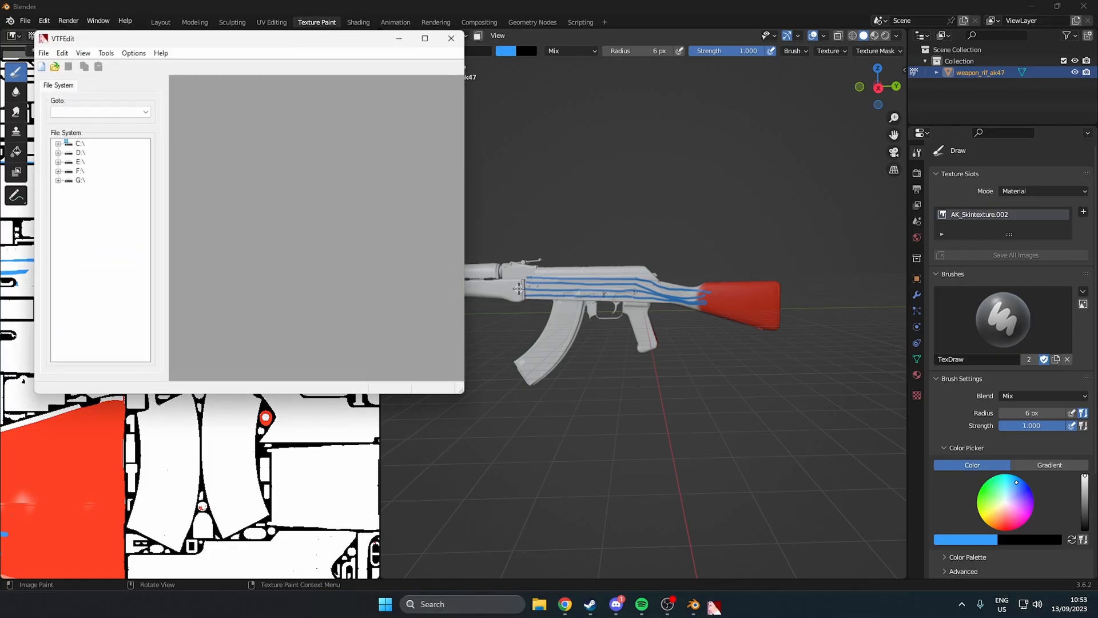
drag(159, 44, 320, 1)
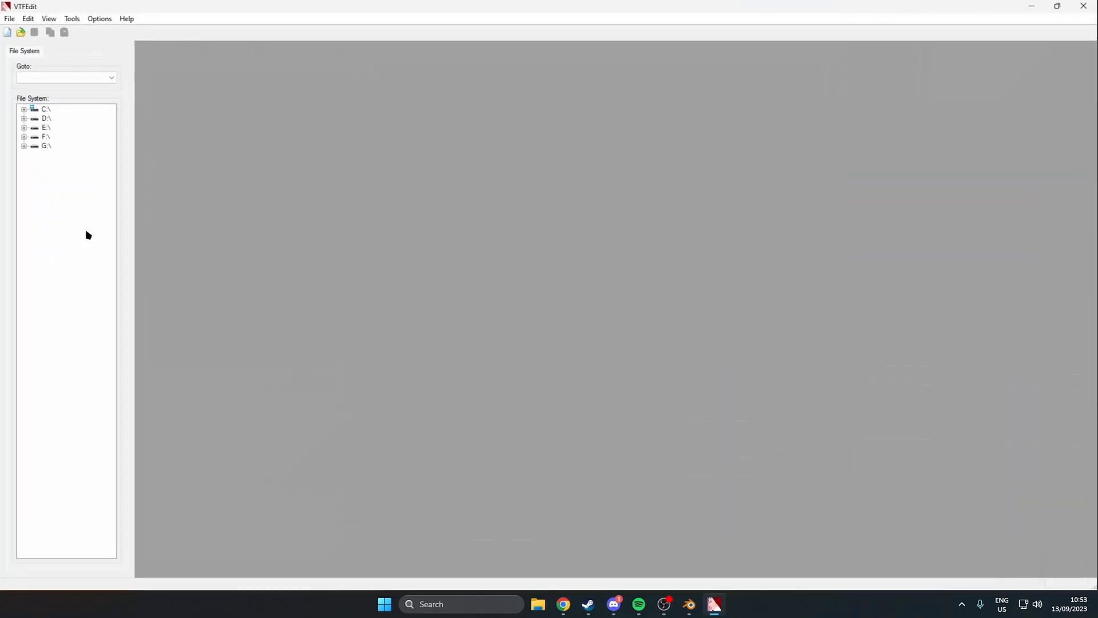
click(9, 19)
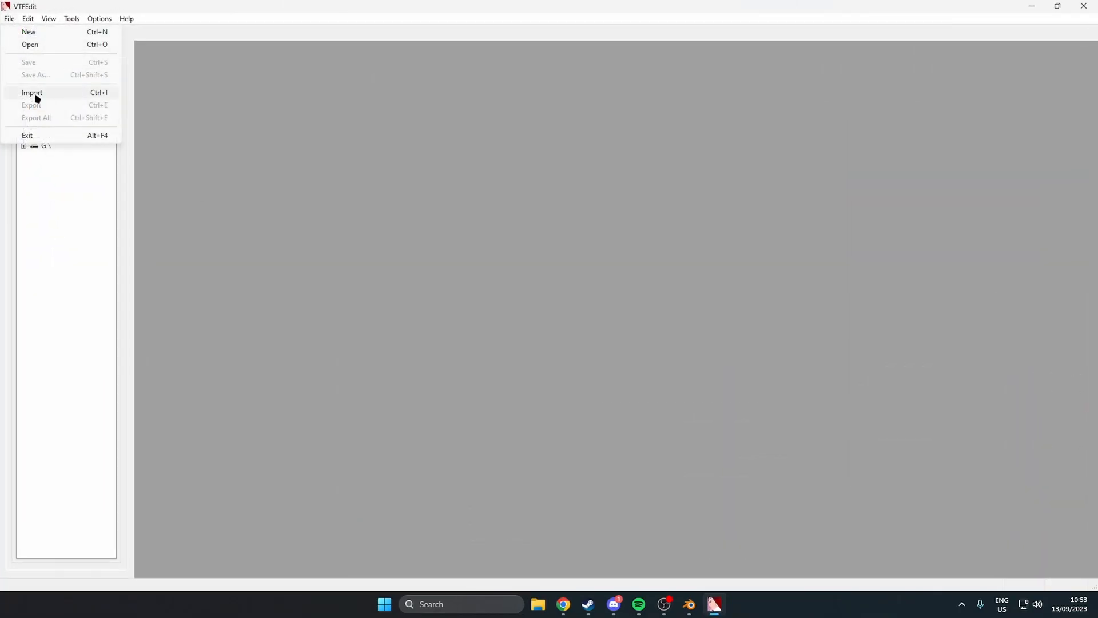
click(36, 98)
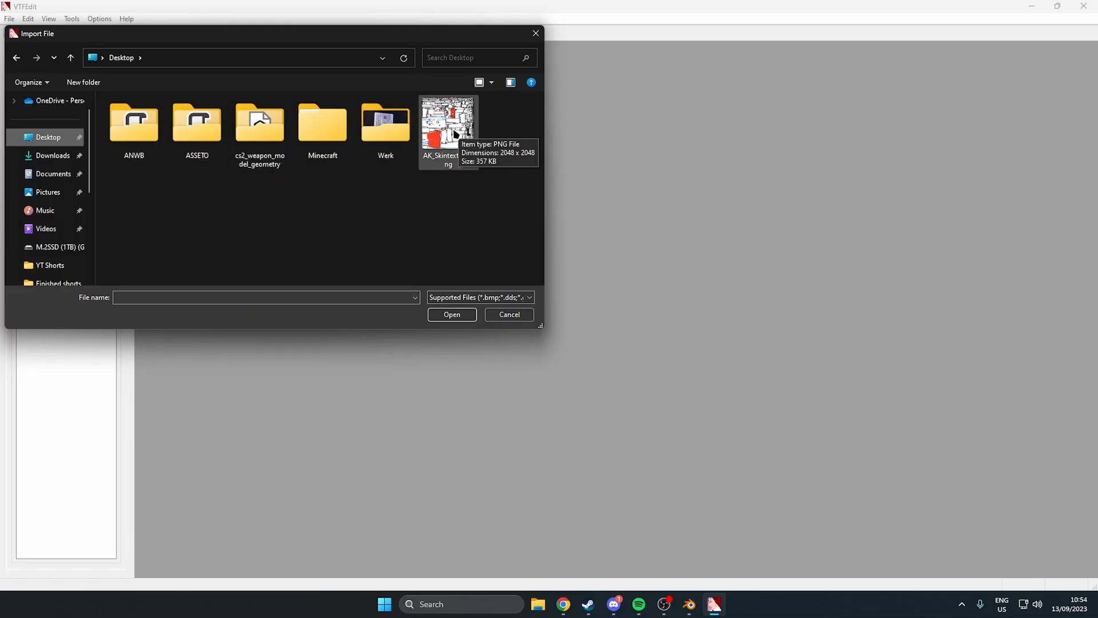
double_click(452, 137)
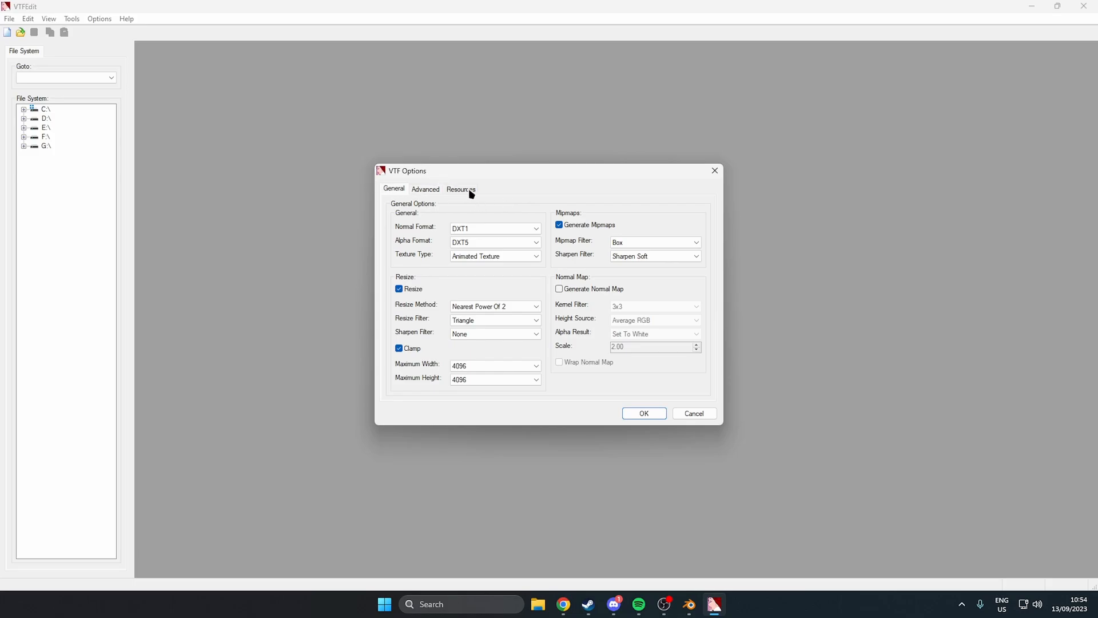
click(630, 414)
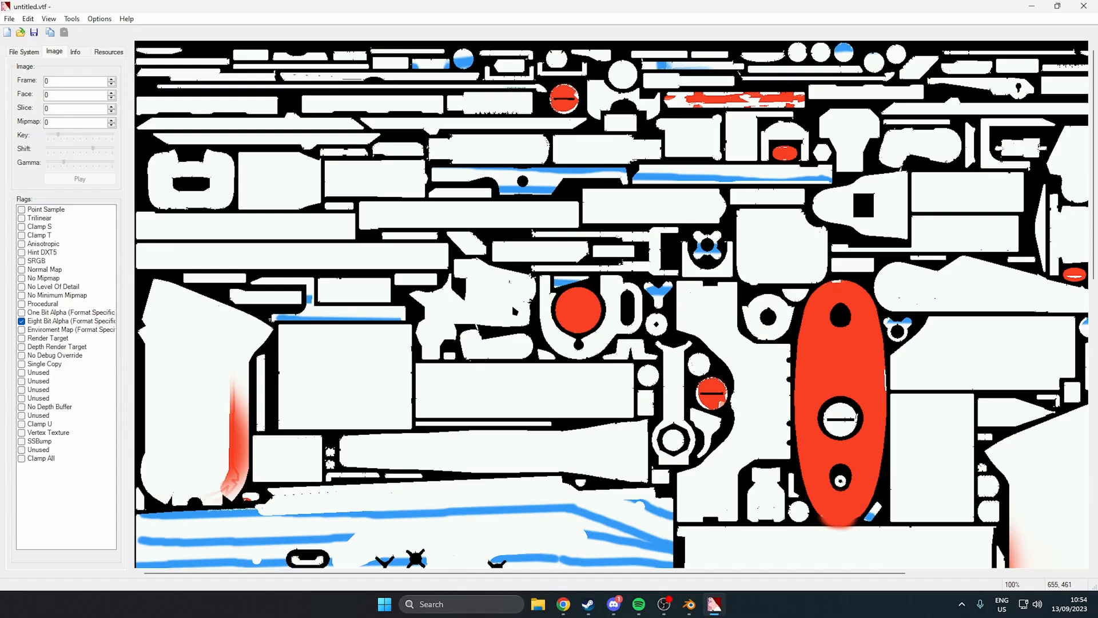
- Look over the imported texture, save it to the Desktop as the VTF file ak-47 beauty, and close VTFEdit
scroll(616, 339, down, 10)
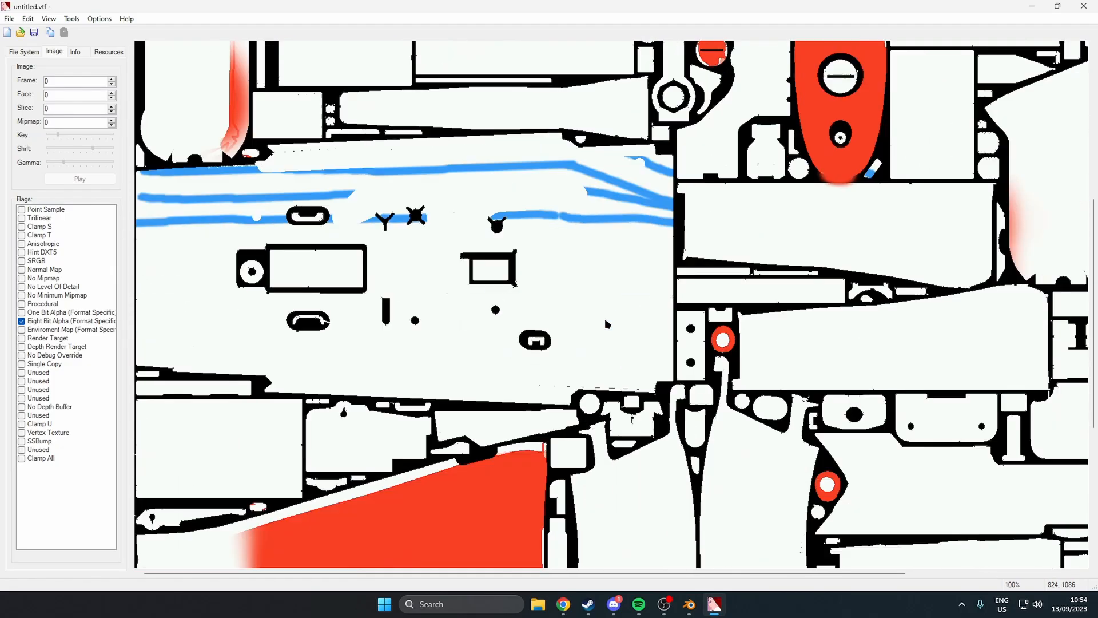
scroll(607, 324, up, 8)
scroll(597, 322, up, 2)
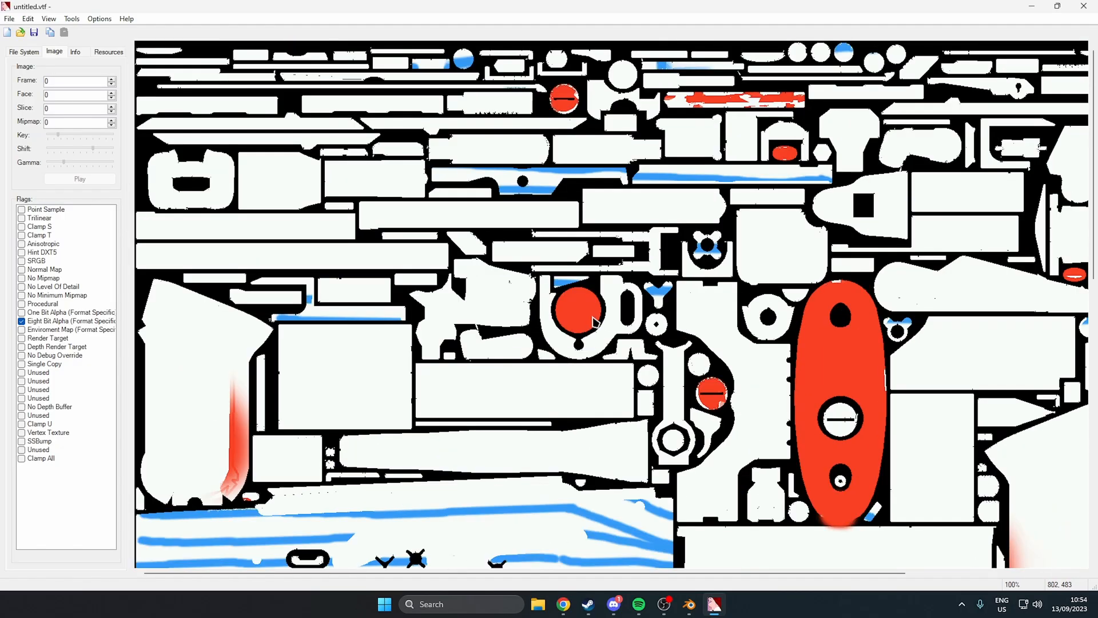
drag(394, 577, 332, 579)
click(36, 33)
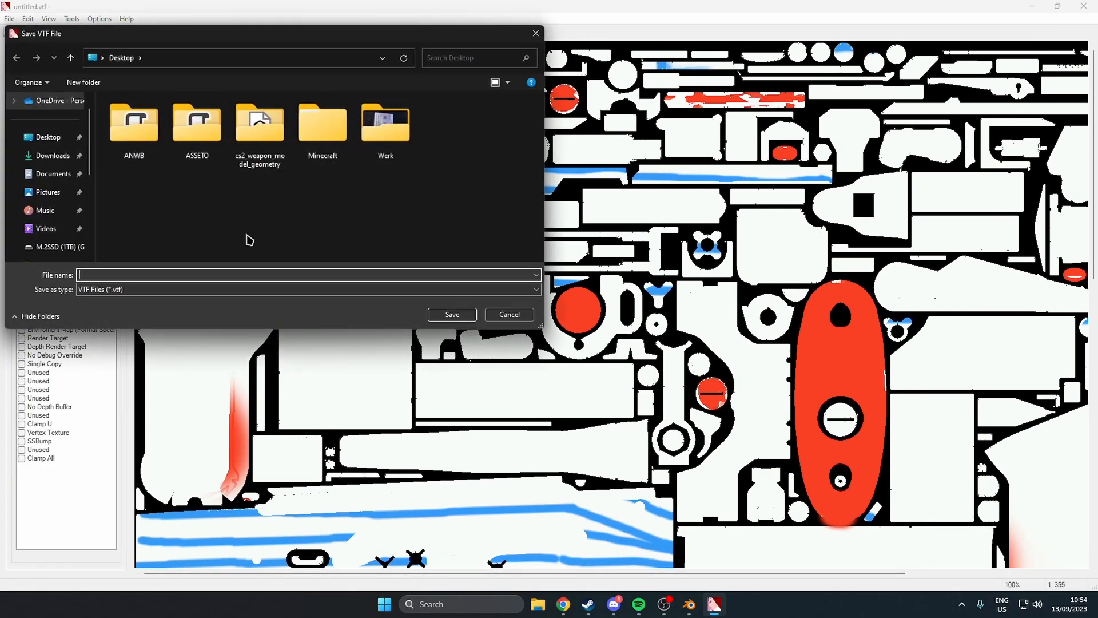
click(104, 275)
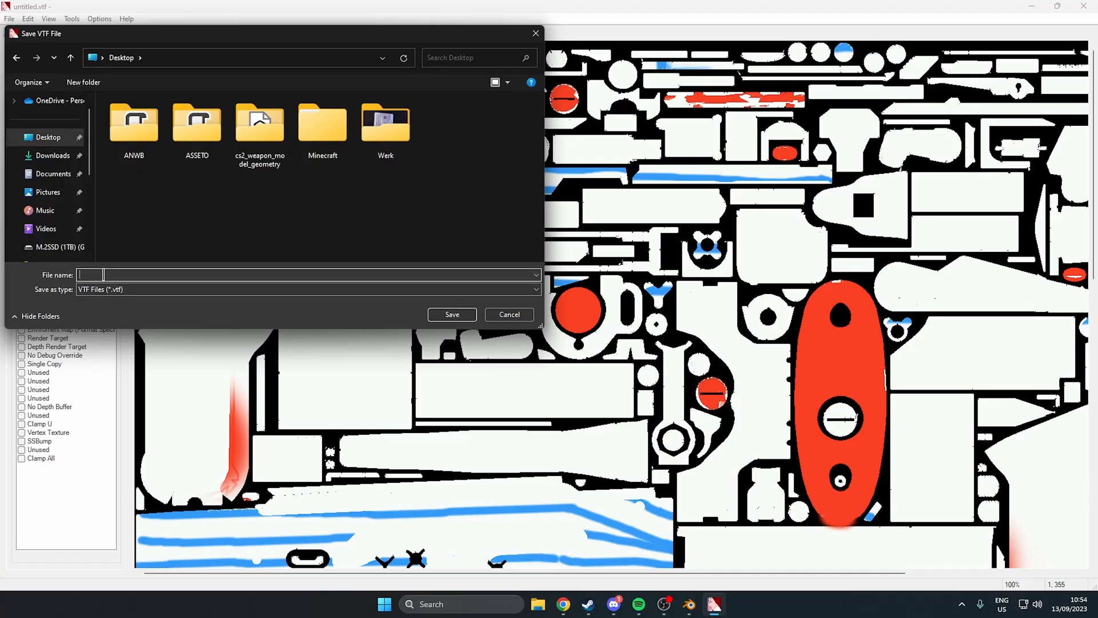
text(ak-47 beauty)
key(Return)
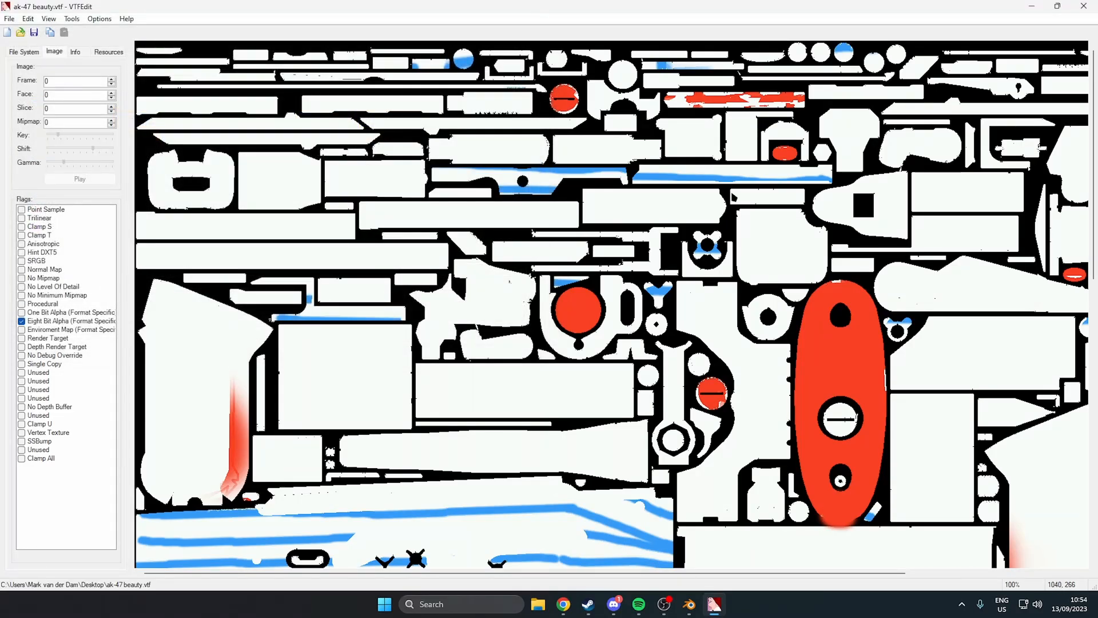
click(1083, 7)
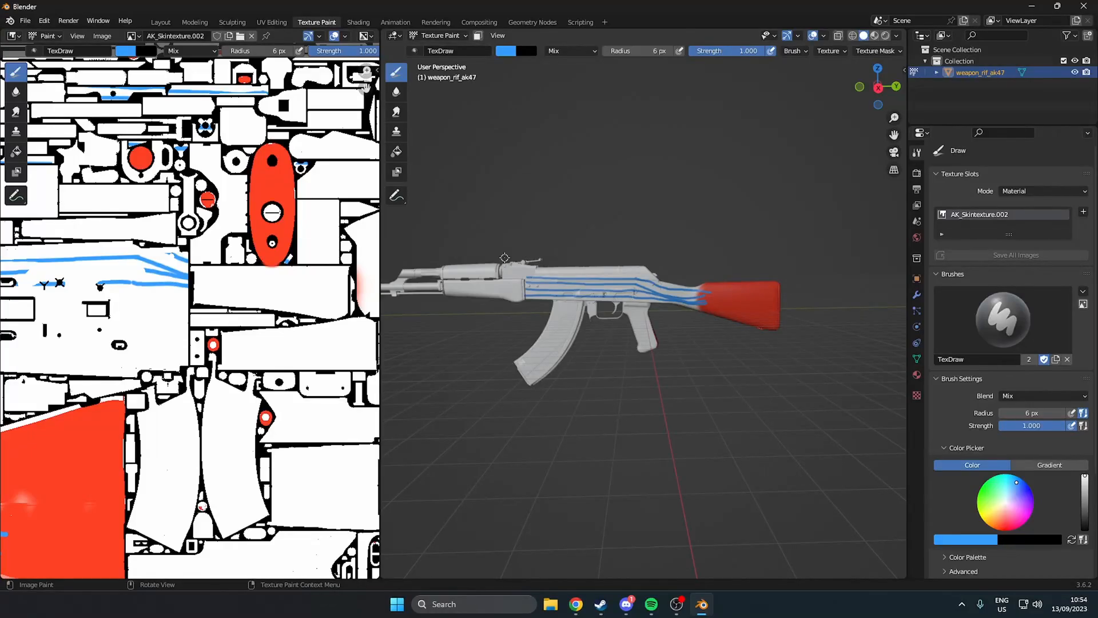
- Reopen VTFEdit and import the Desktop's AK_Skintexture.png again, accepting the default VTF options
key(super)
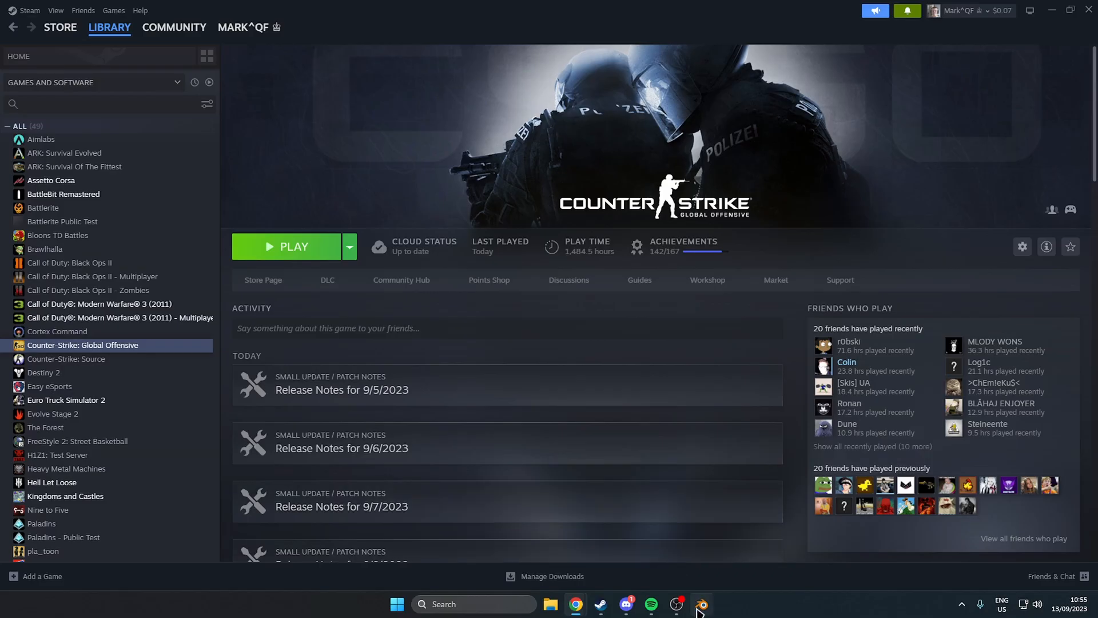
key(super)
text(vtfedit)
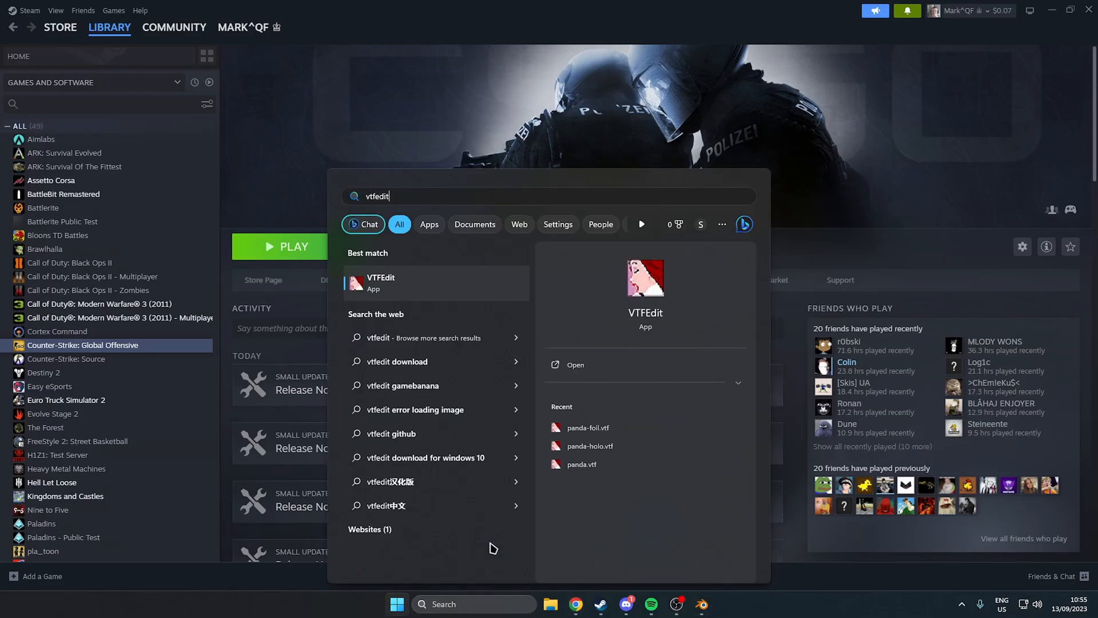
key(Return)
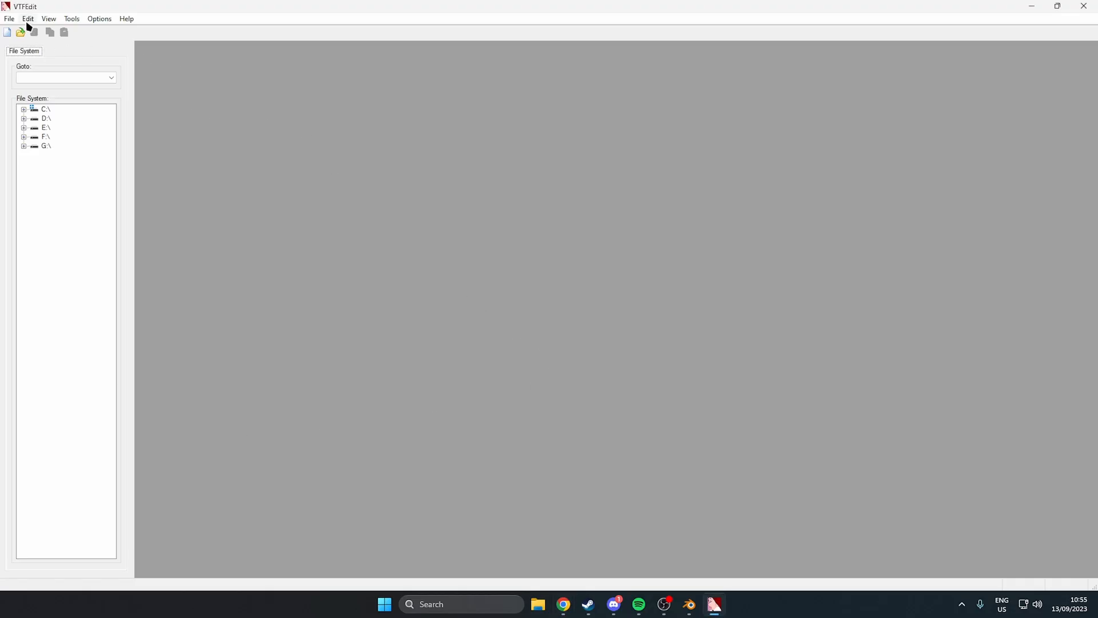
click(9, 18)
click(44, 93)
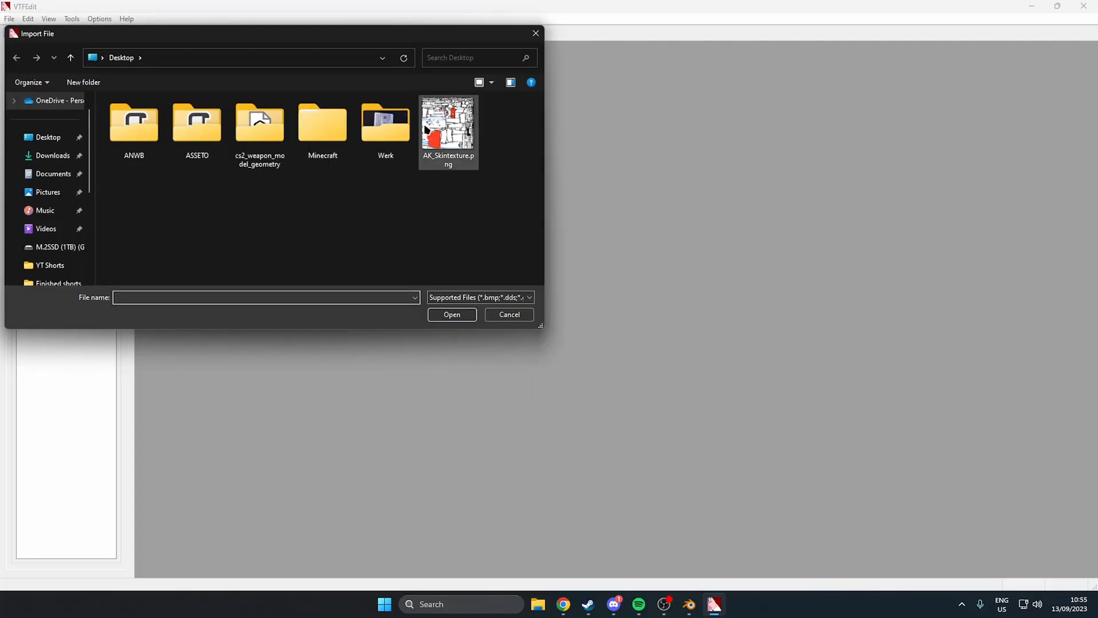
double_click(452, 143)
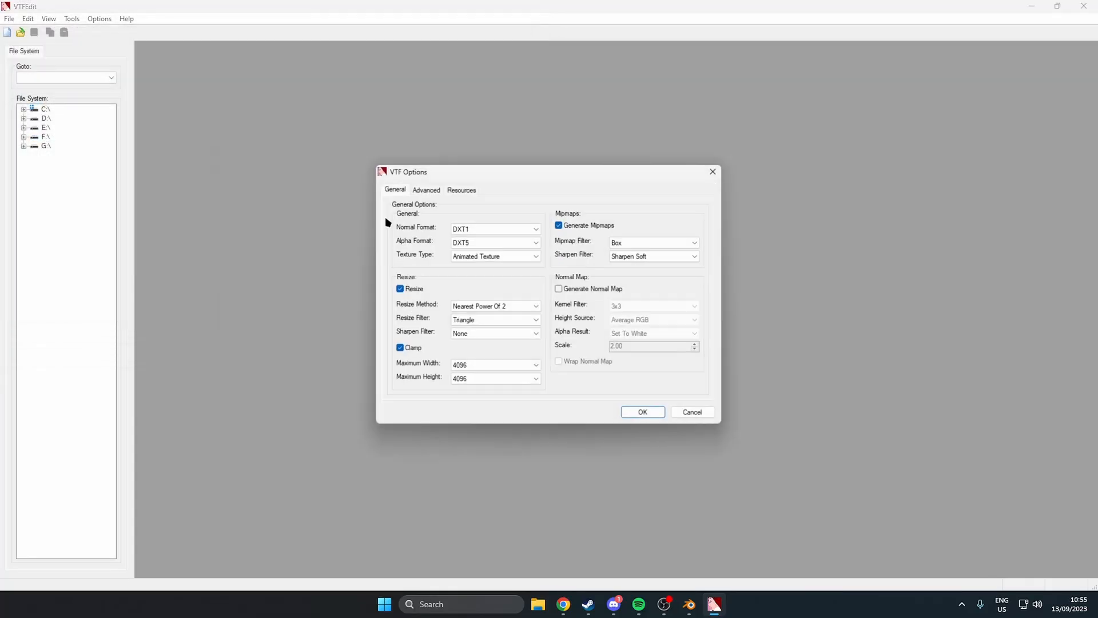
click(625, 416)
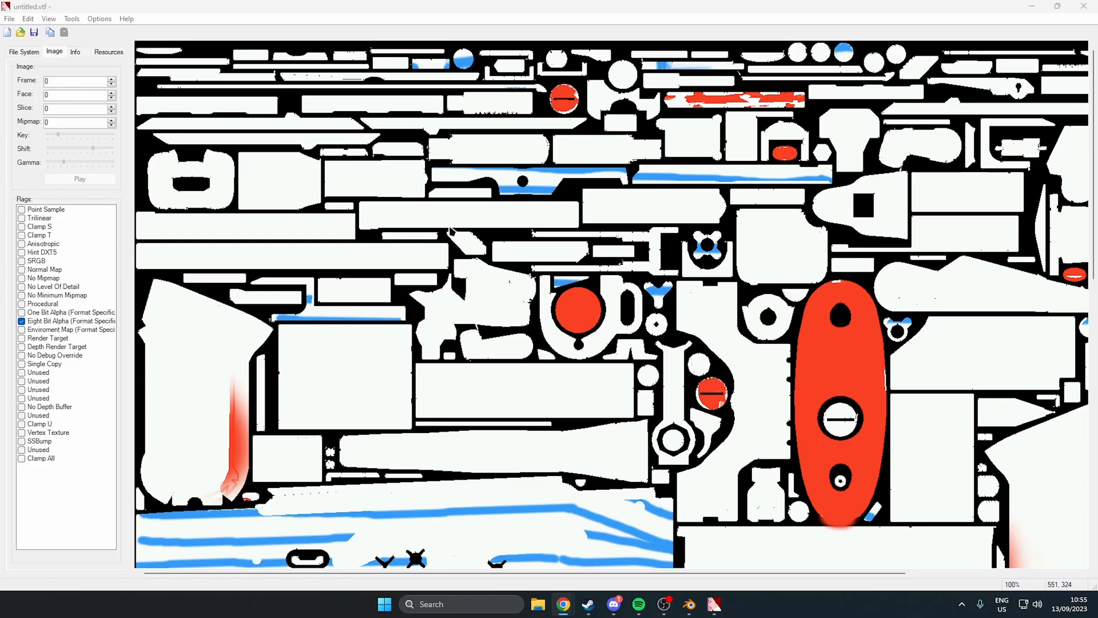
- Export the texture to the Desktop as a TGA file using the suggested name ak-47 beauty.vtf, and close VTFEdit
click(10, 19)
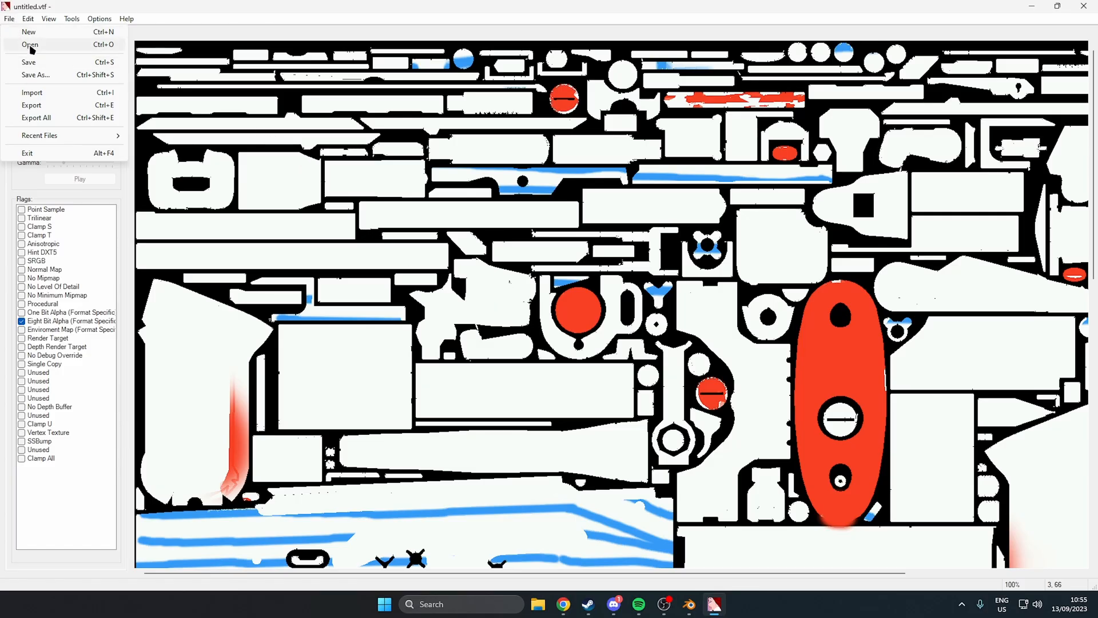
click(35, 105)
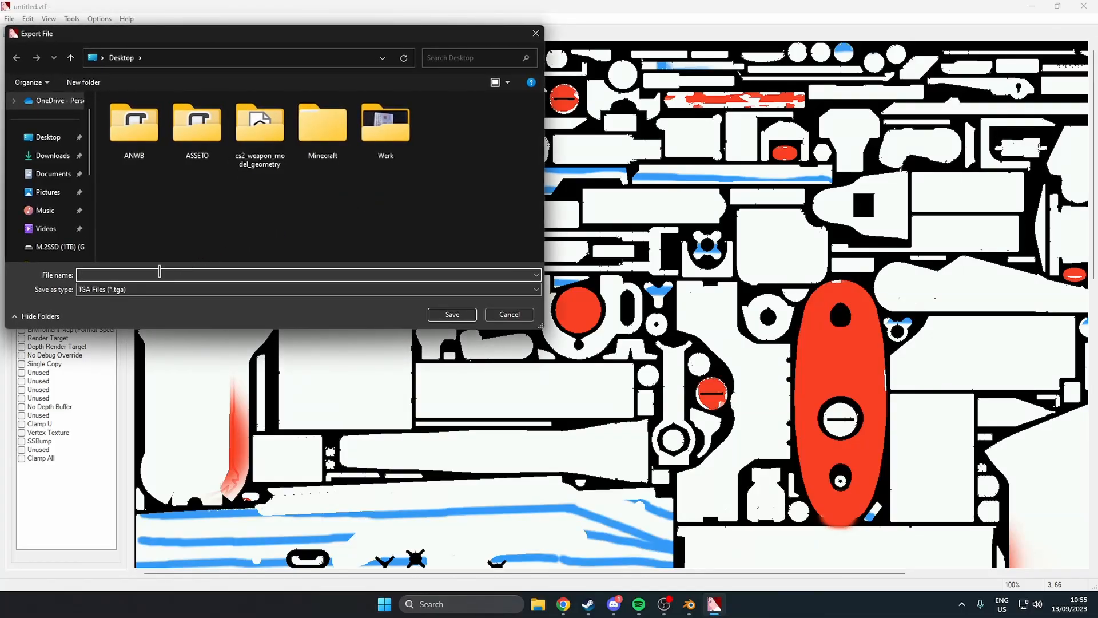
text(ak-47)
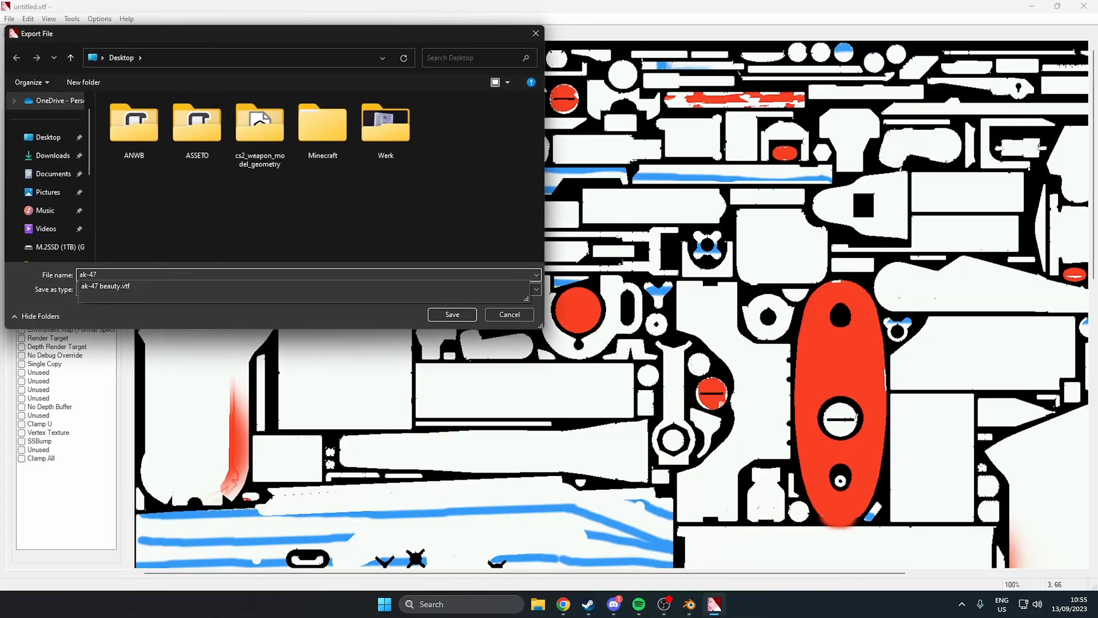
key(Down)
key(Return)
key(Return)
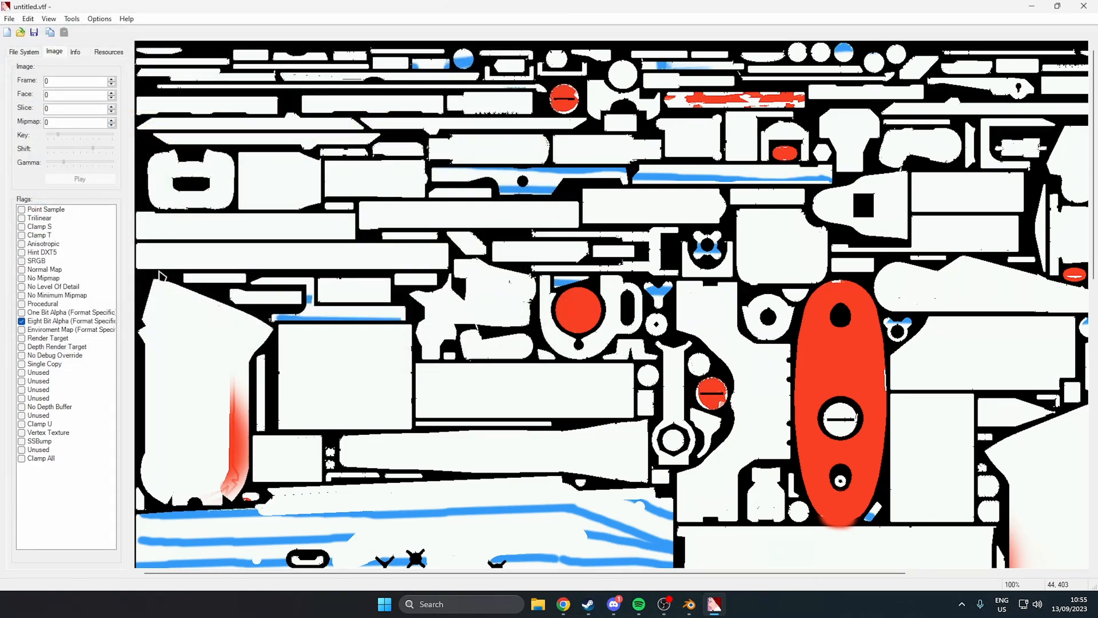
click(1083, 6)
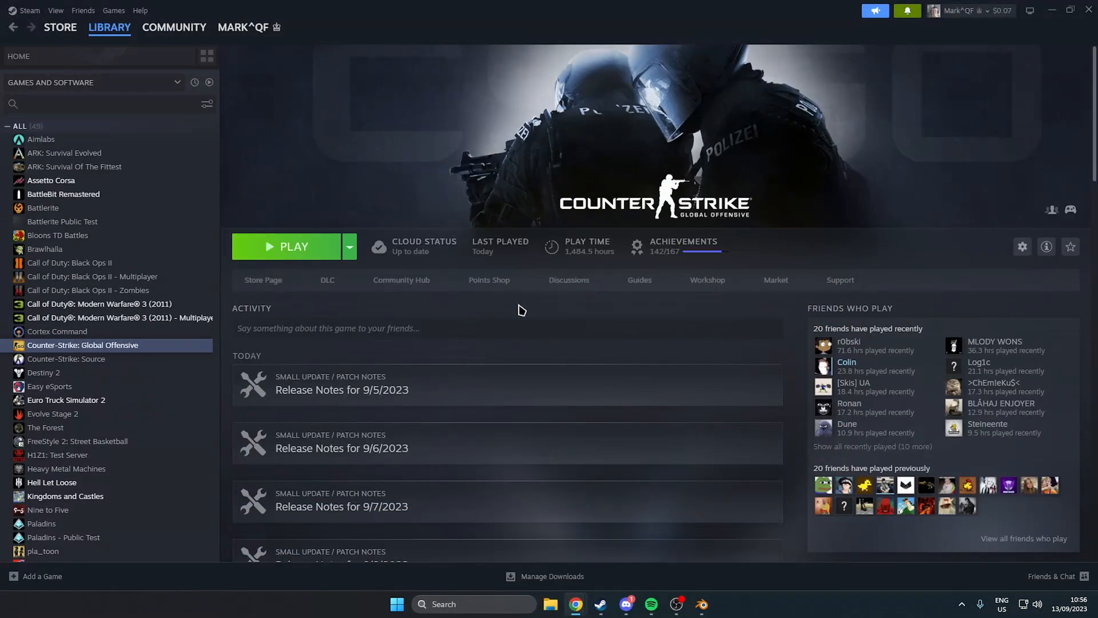
- Start Counter-Strike: Global Offensive from Steam with the Counter-Strike 2 Workshop Tools option and launch the Workshop Item Tools
click(293, 249)
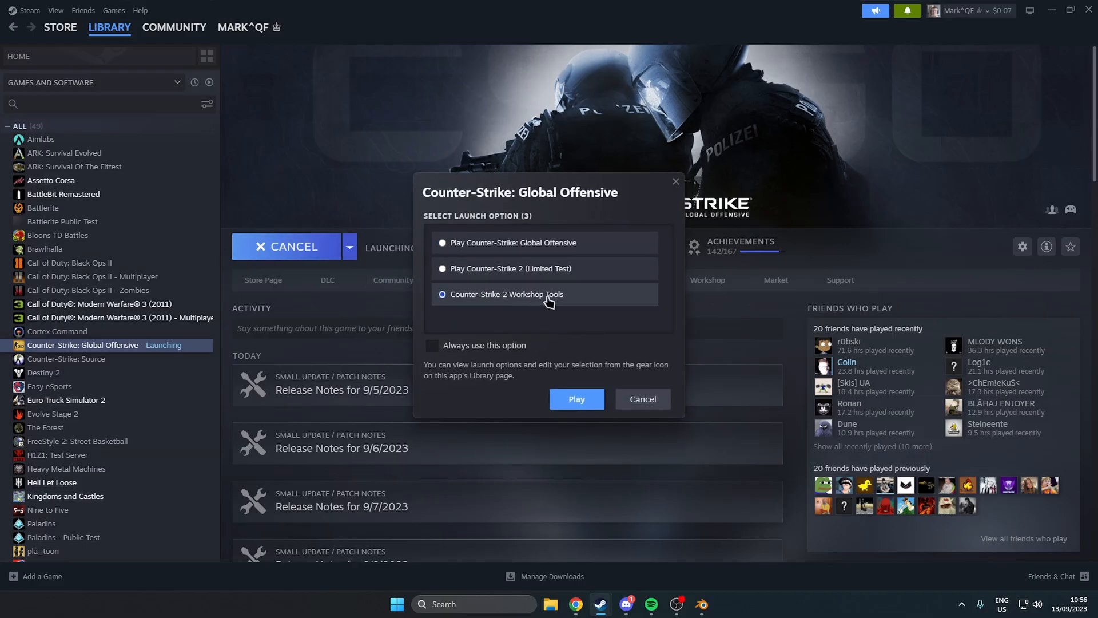
click(574, 400)
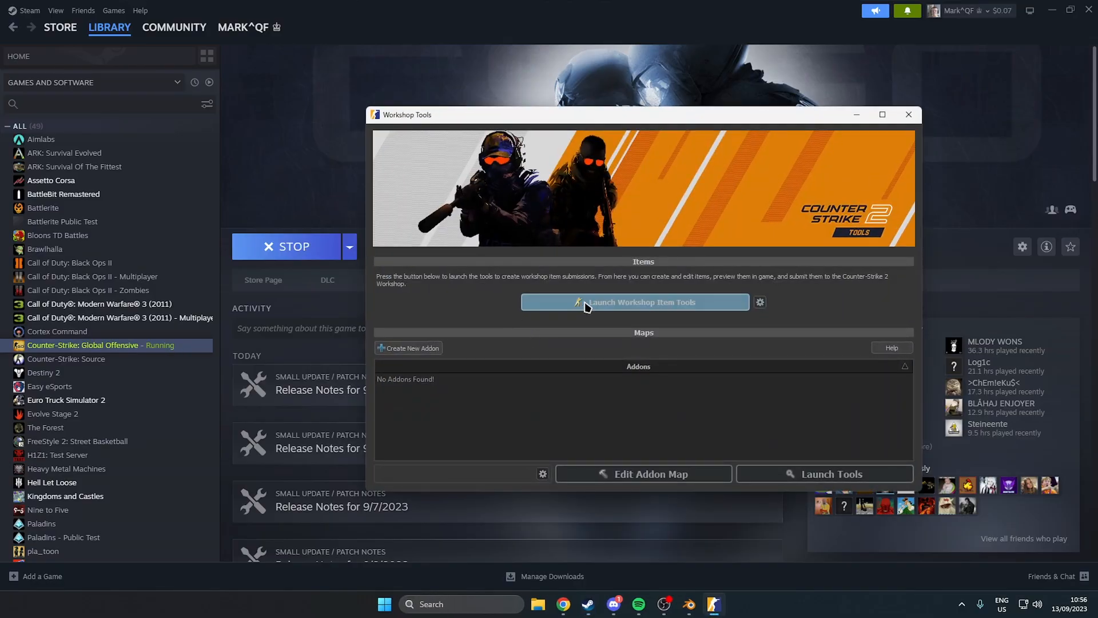
click(672, 307)
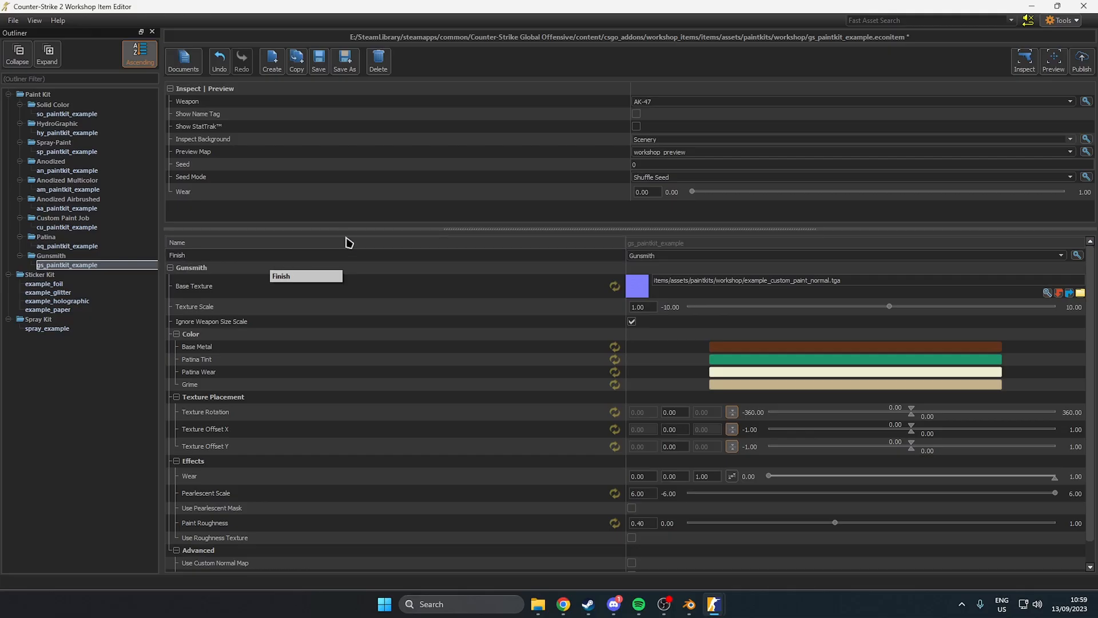
- Choose AK-47 as the weapon to inspect and open the folder that holds the Gunsmith base texture
click(1070, 101)
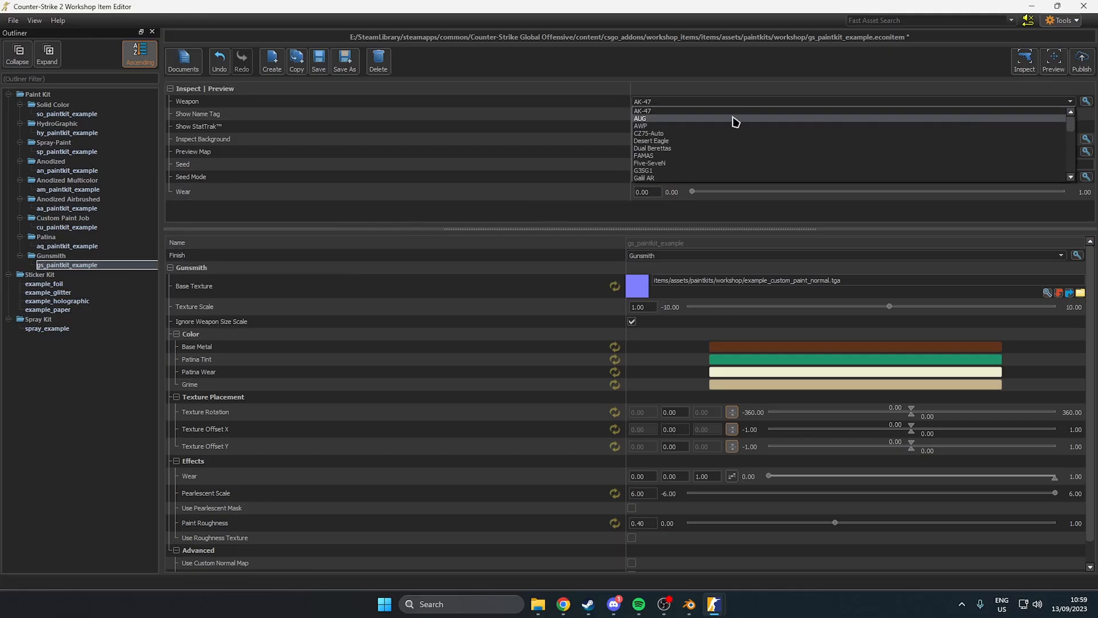
click(661, 113)
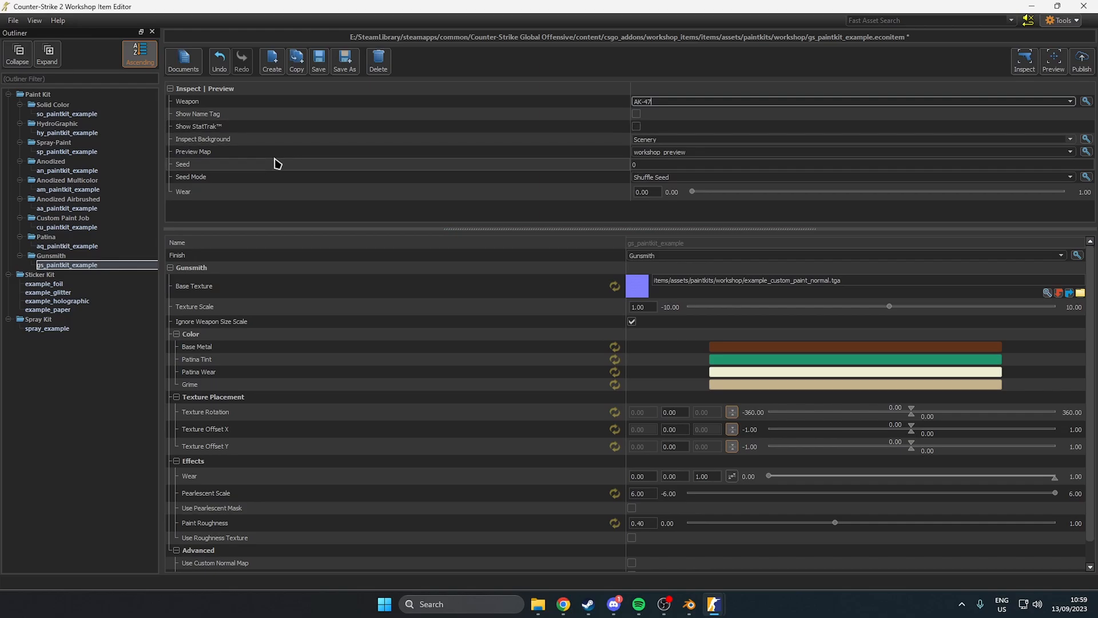
click(1081, 294)
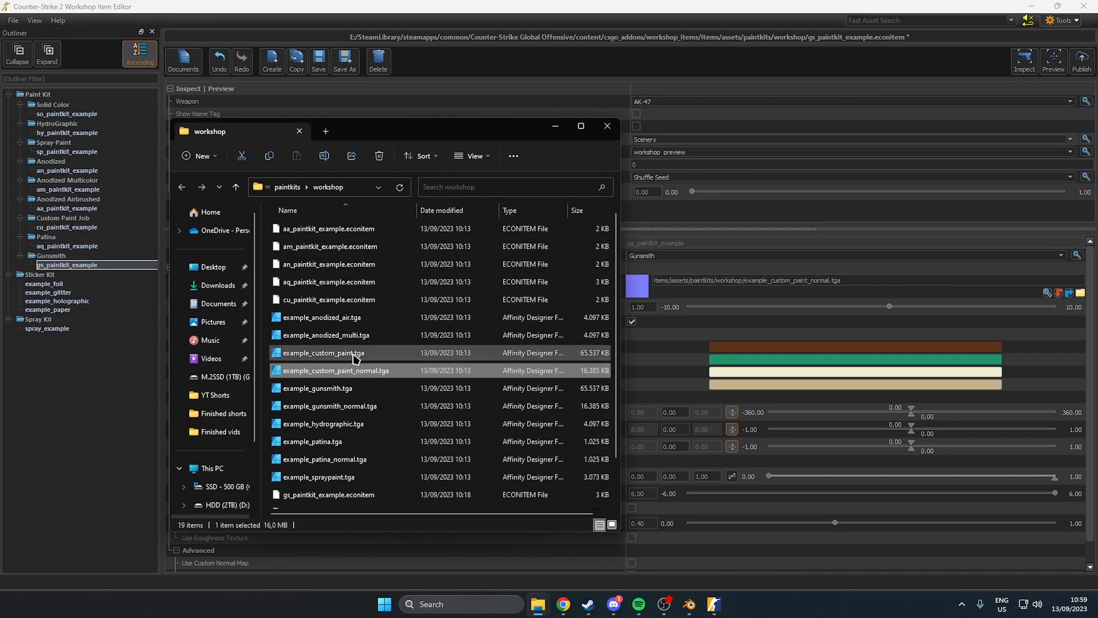
- Browse from the workshop folder to content > csgo > materials > custom within the Counter-Strike Global Offensive directory
click(580, 126)
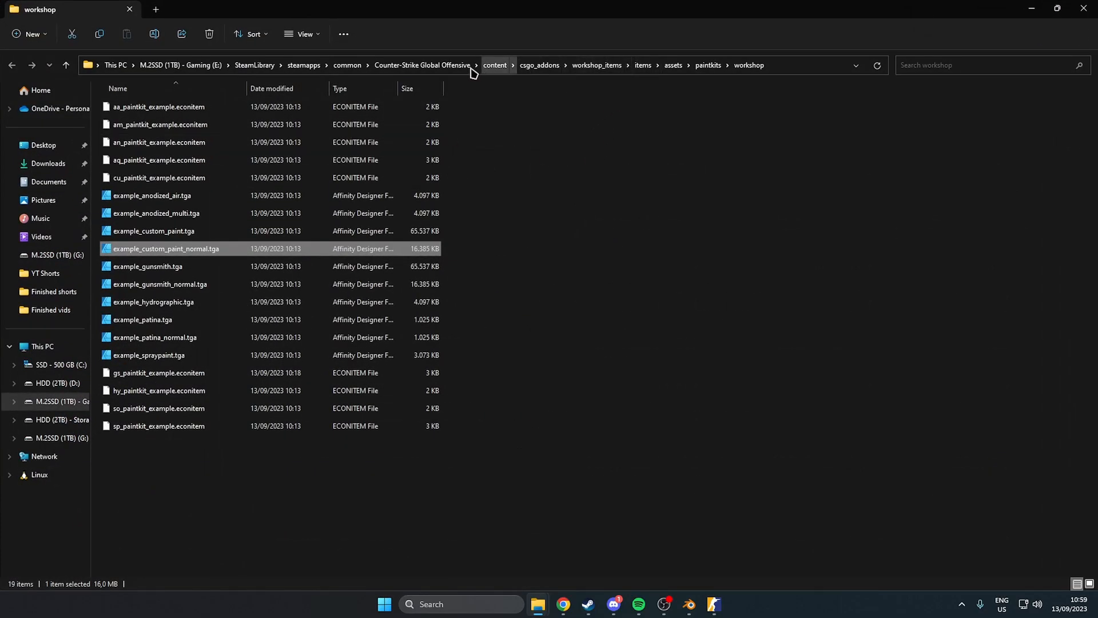
click(495, 66)
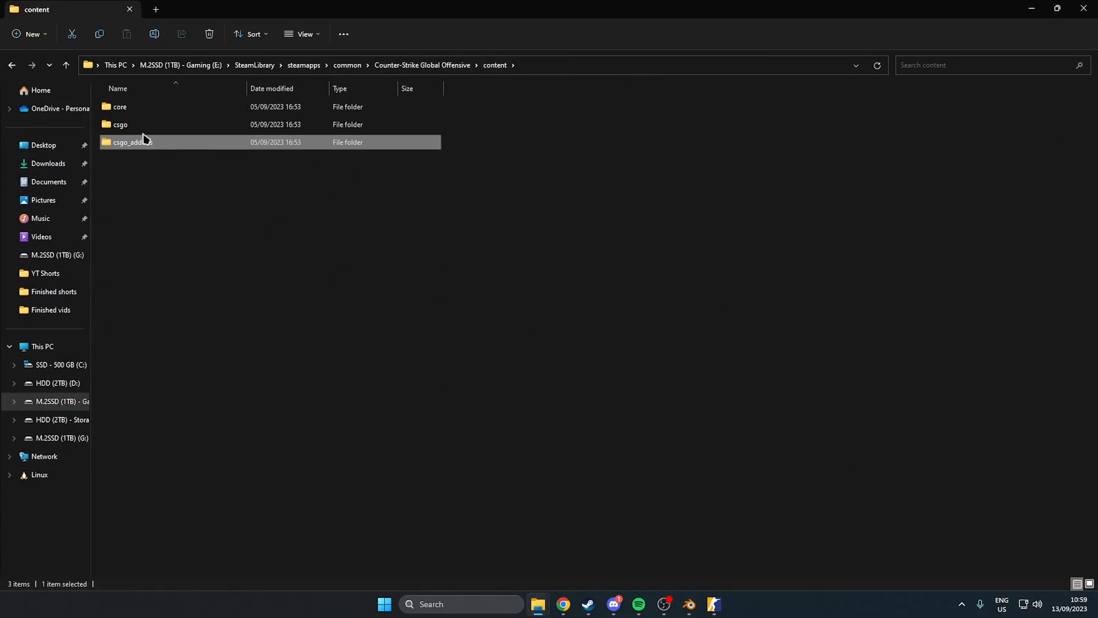
double_click(137, 126)
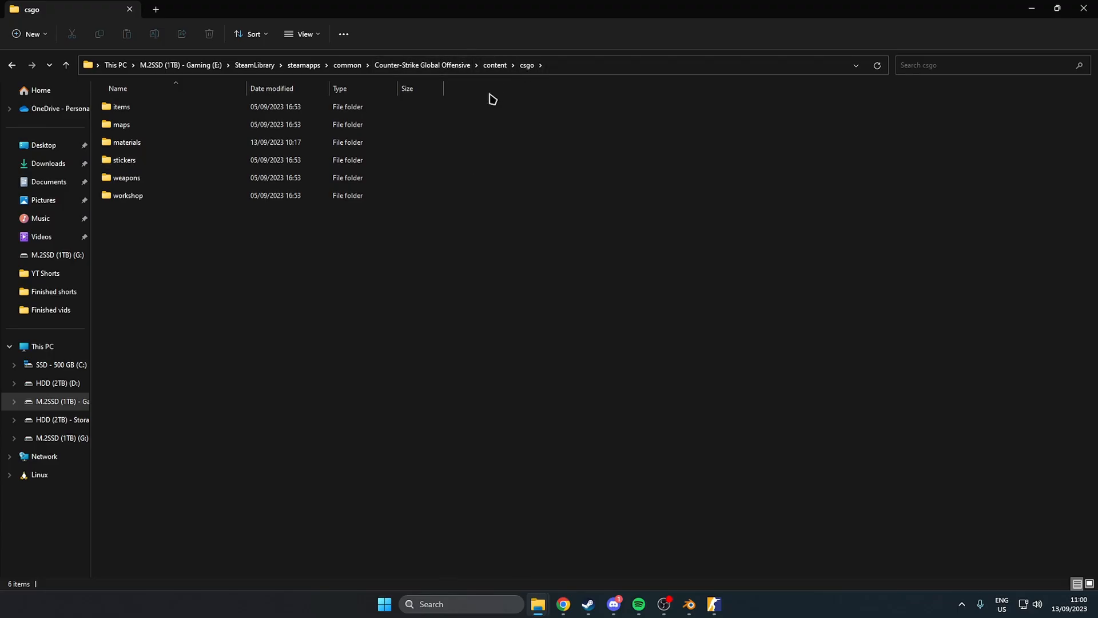
double_click(140, 142)
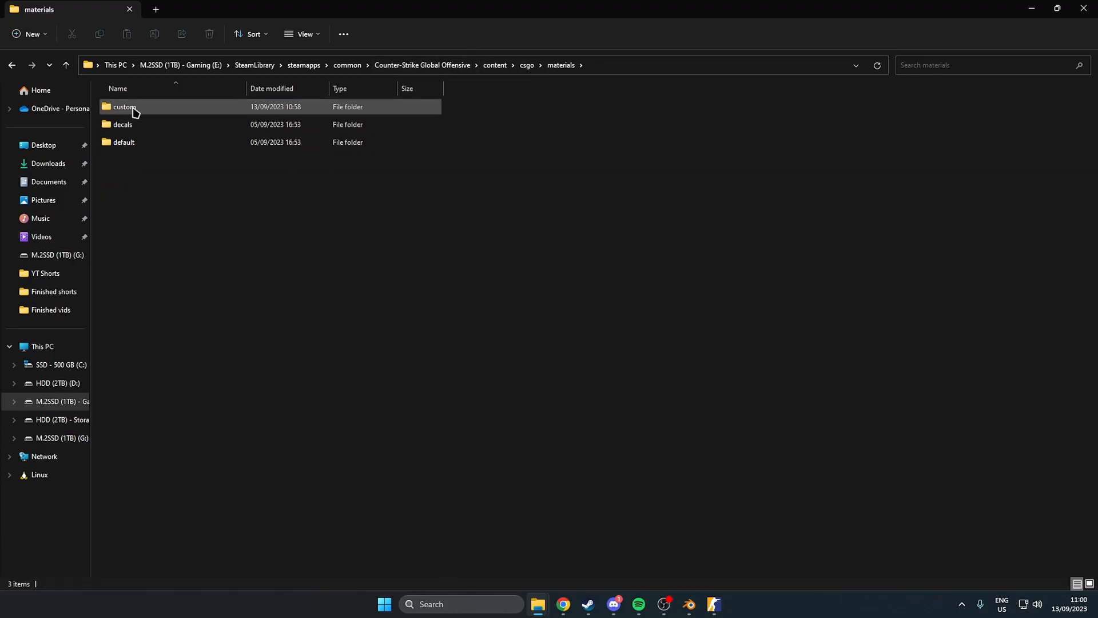
click(135, 109)
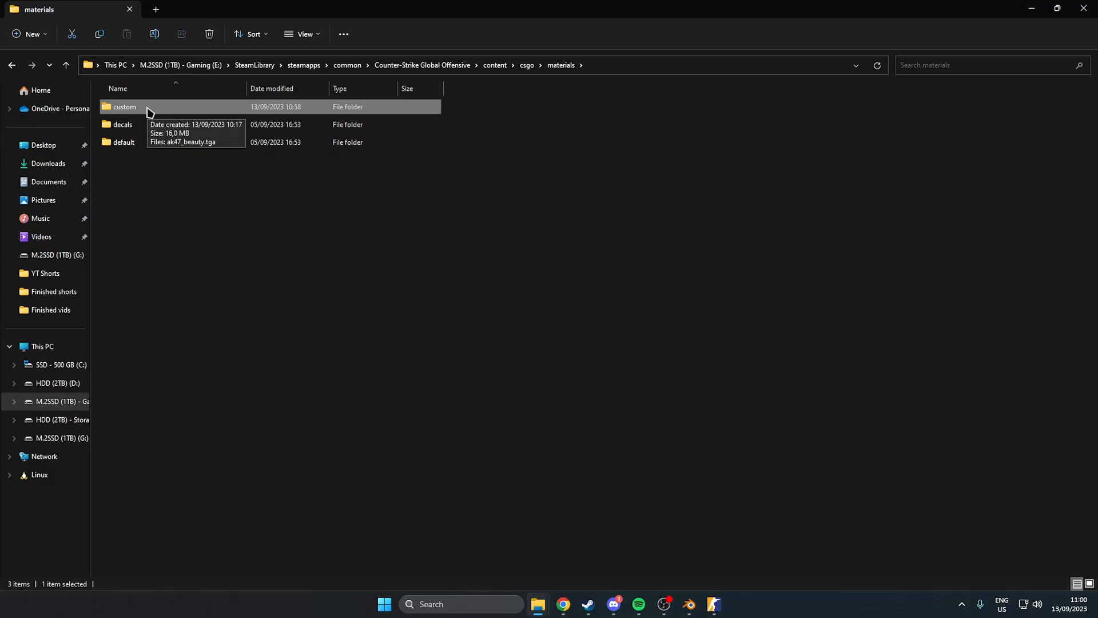
double_click(140, 109)
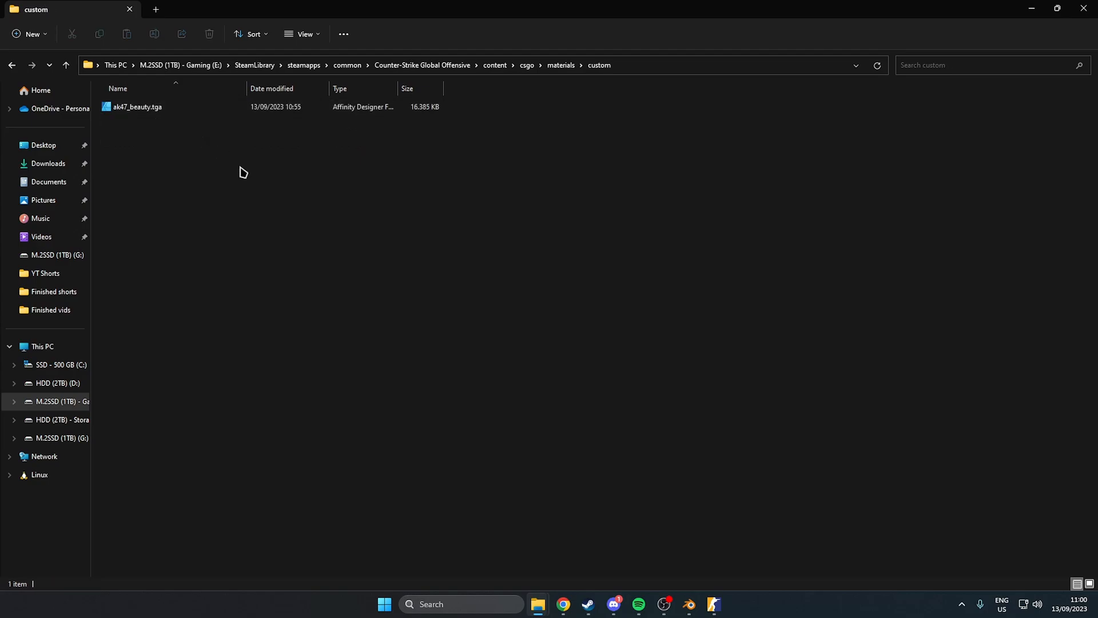
- Check the exact file name of the custom texture ak47_beauty.tga and close File Explorer
click(146, 108)
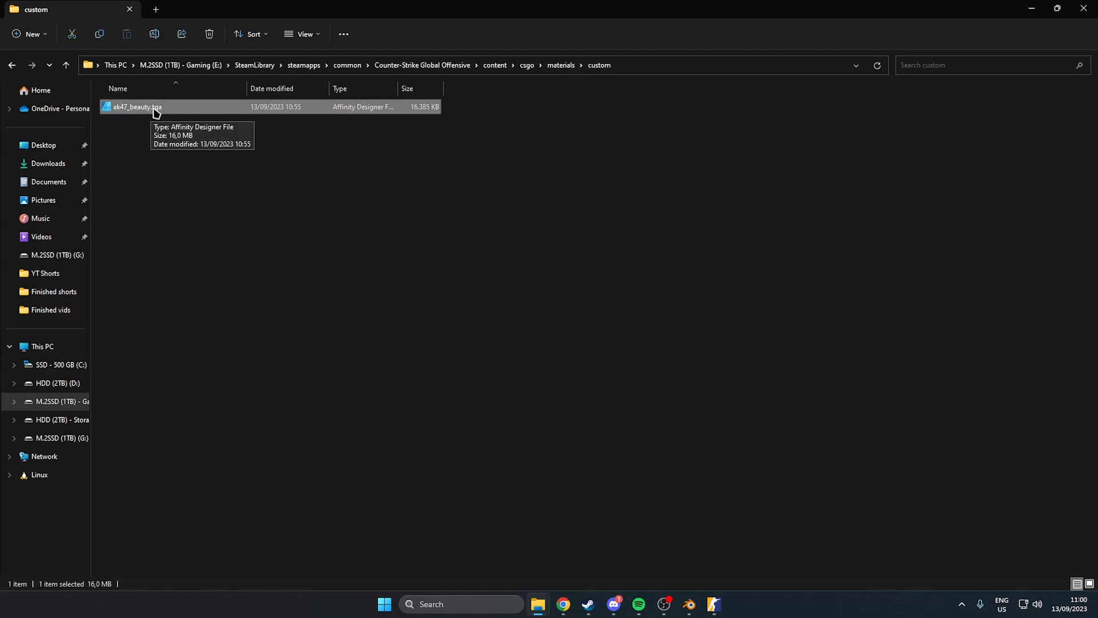
click(220, 154)
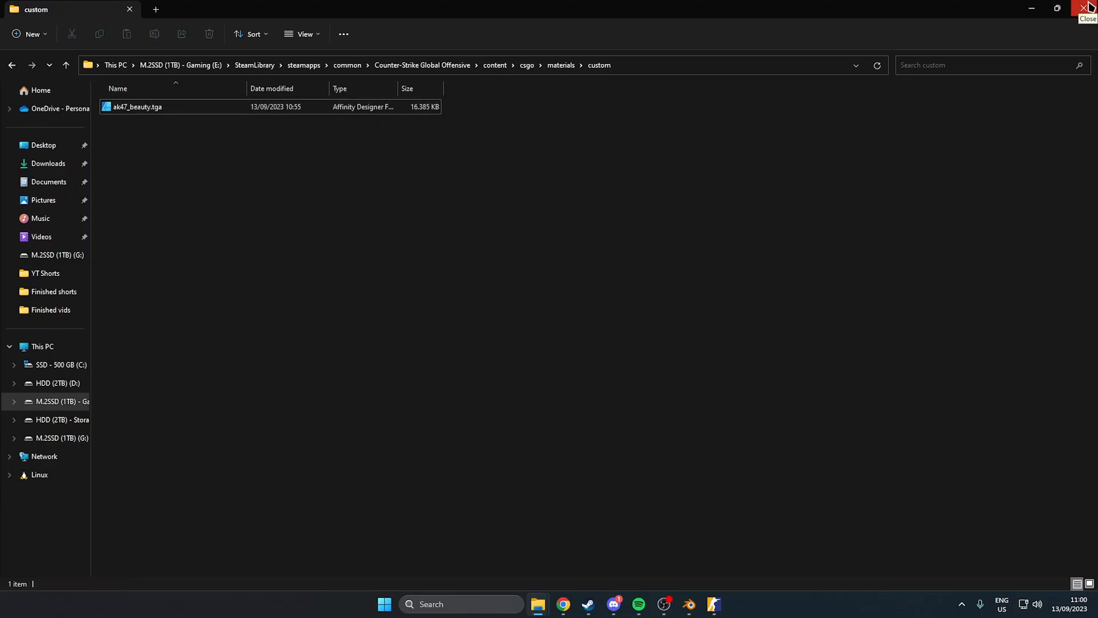
click(172, 106)
click(151, 108)
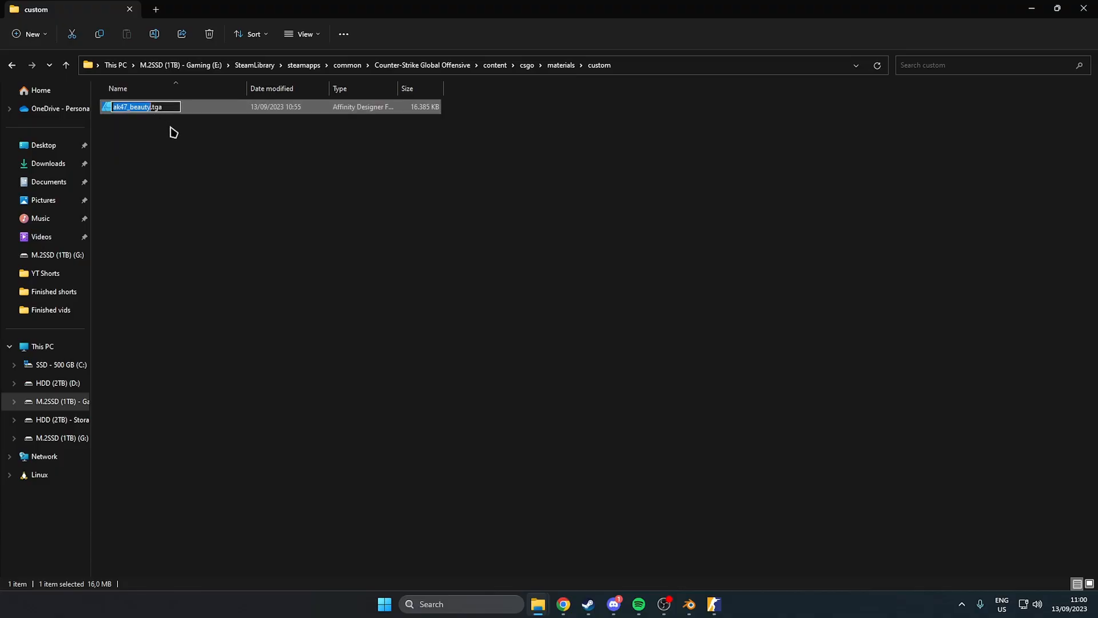
click(1083, 8)
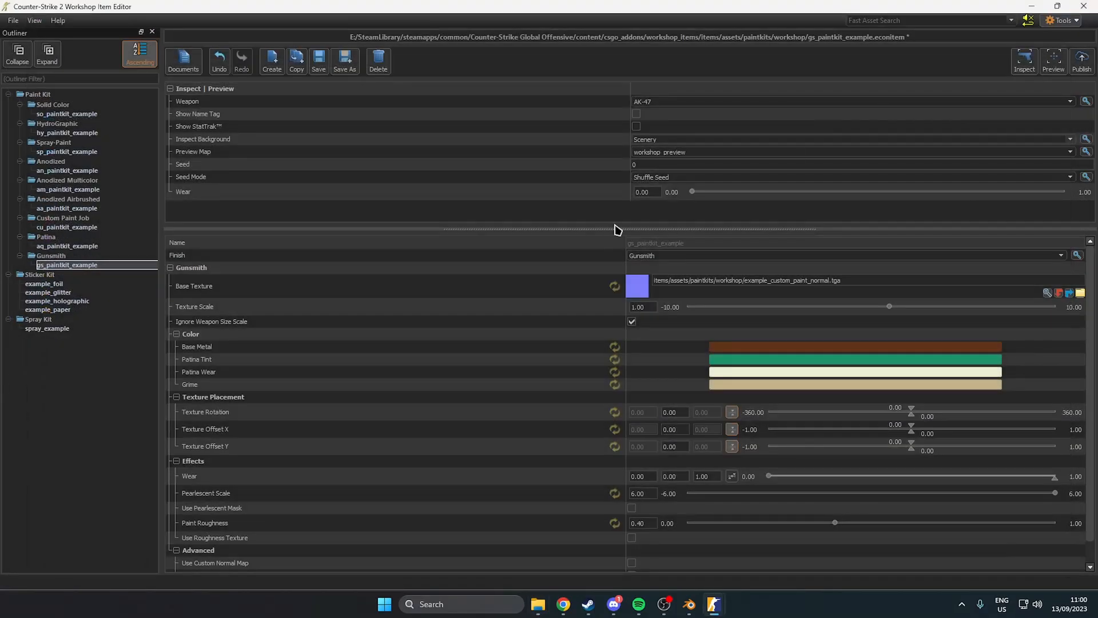
- Set the Gunsmith Base Texture path to materials/custom/ak47_beauty.tga and save the gs_paintkit_example paint kit
click(875, 280)
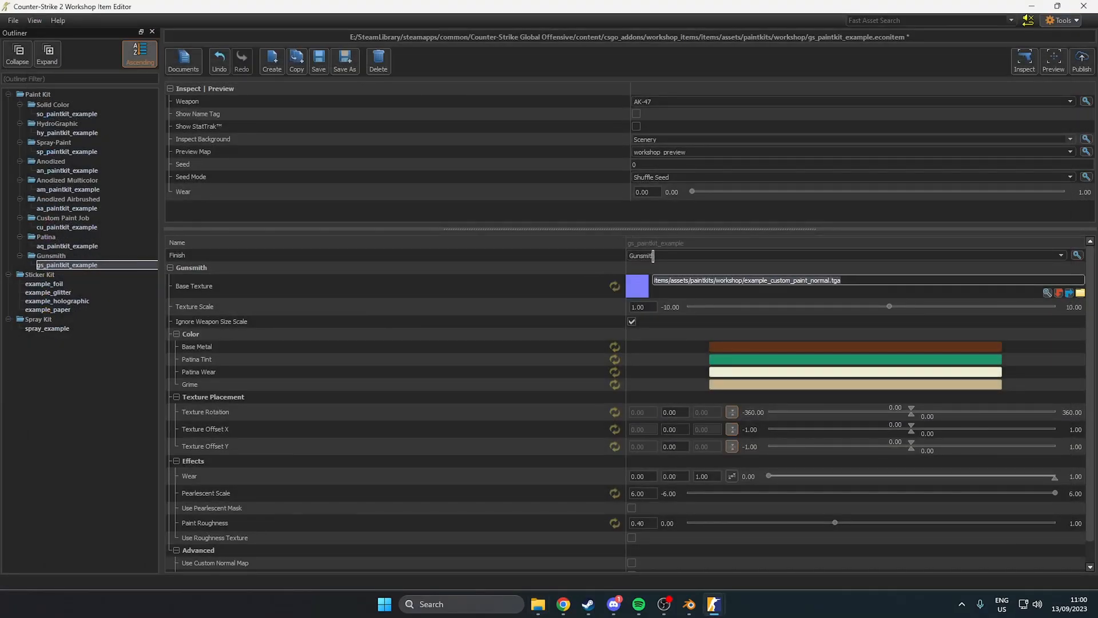
text(materials/custom/ak47_beauty)
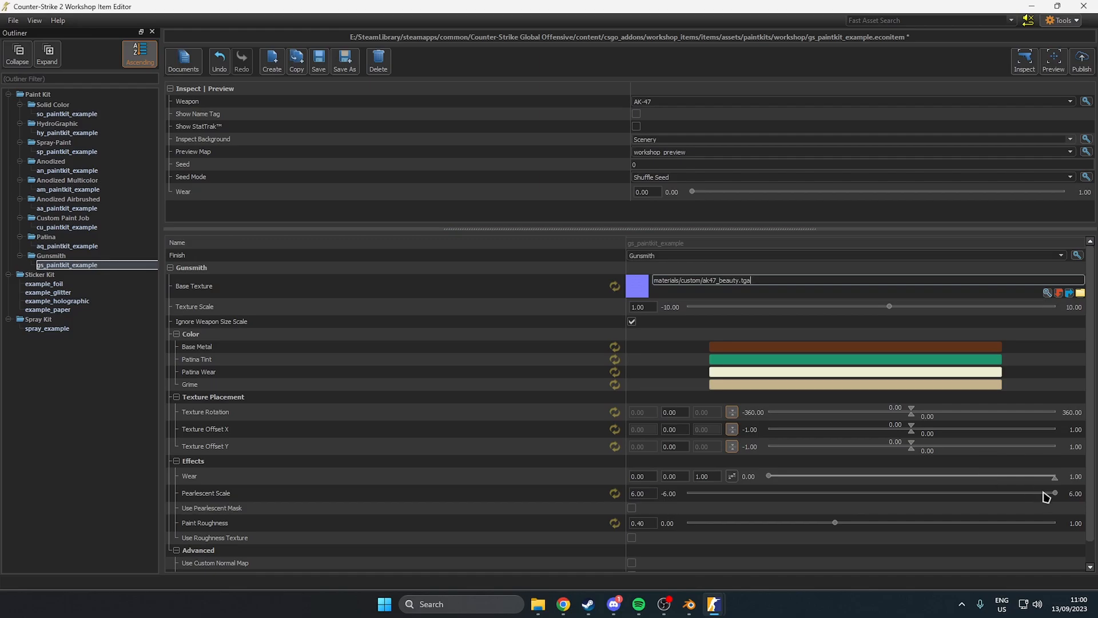
mouse_move(1056, 496)
mouse_down()
mouse_move(1007, 492)
mouse_move(1063, 495)
mouse_up()
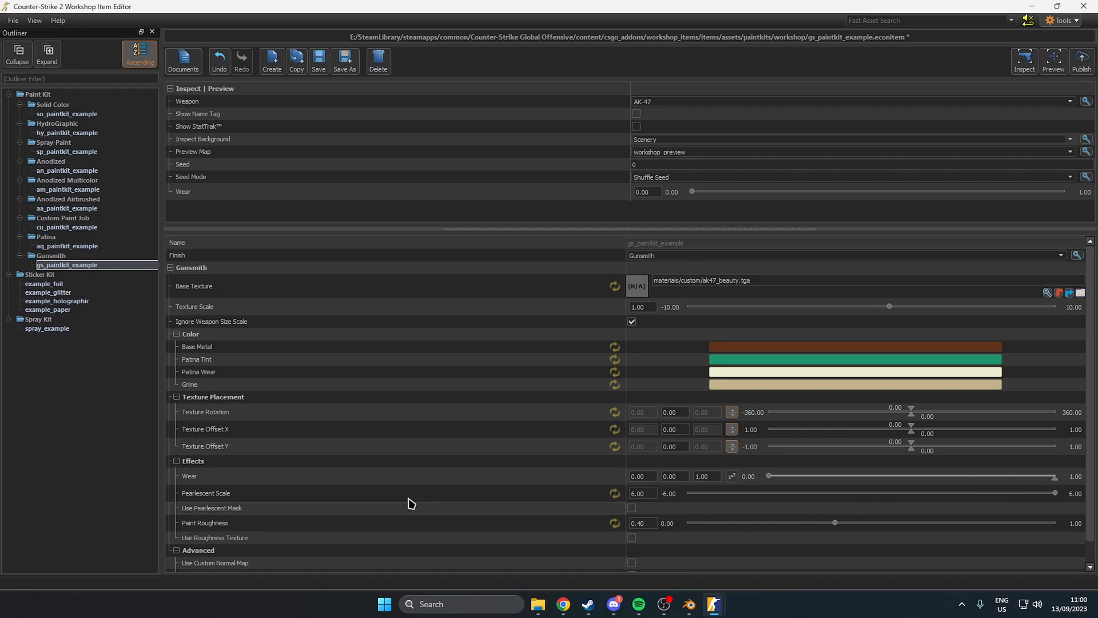
scroll(414, 501, down, 1)
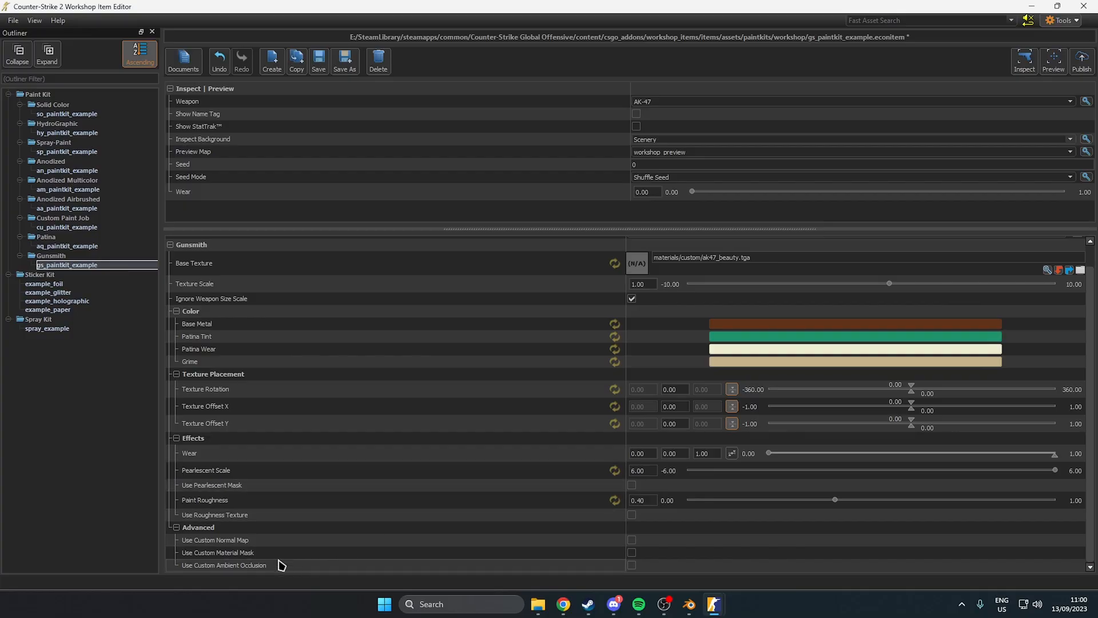
scroll(384, 503, up, 1)
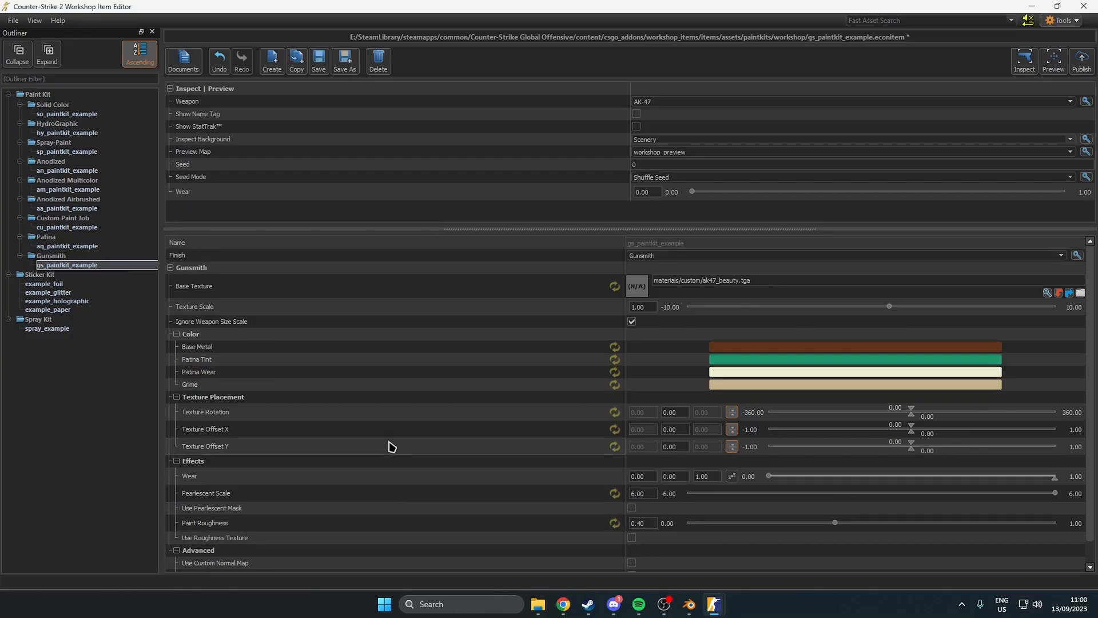
scroll(388, 446, down, 1)
scroll(380, 412, up, 1)
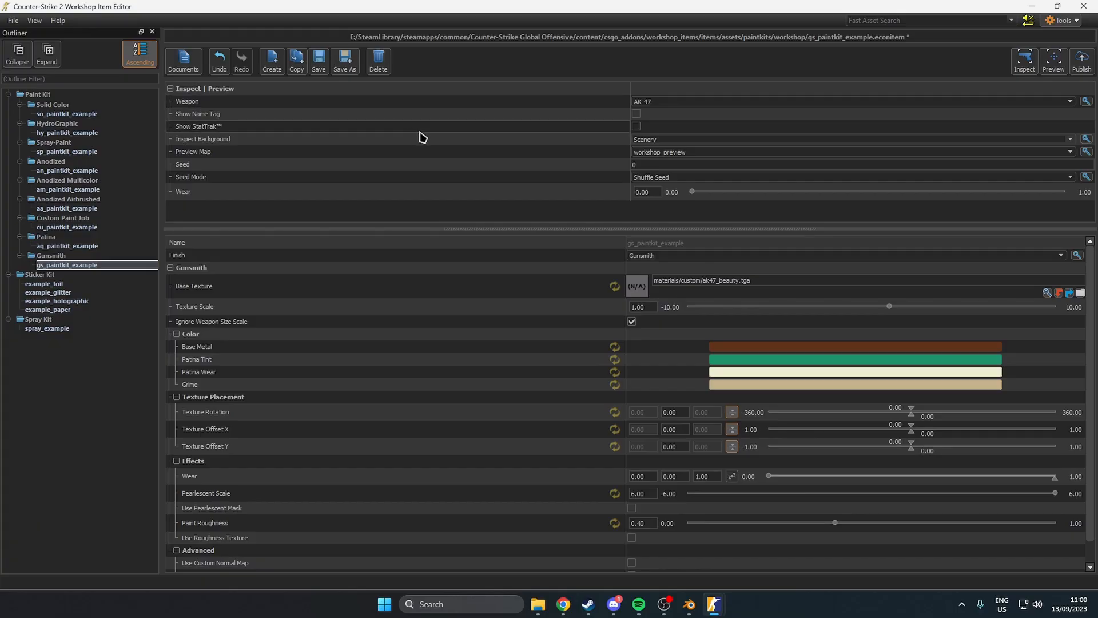
key(ctrl+s)
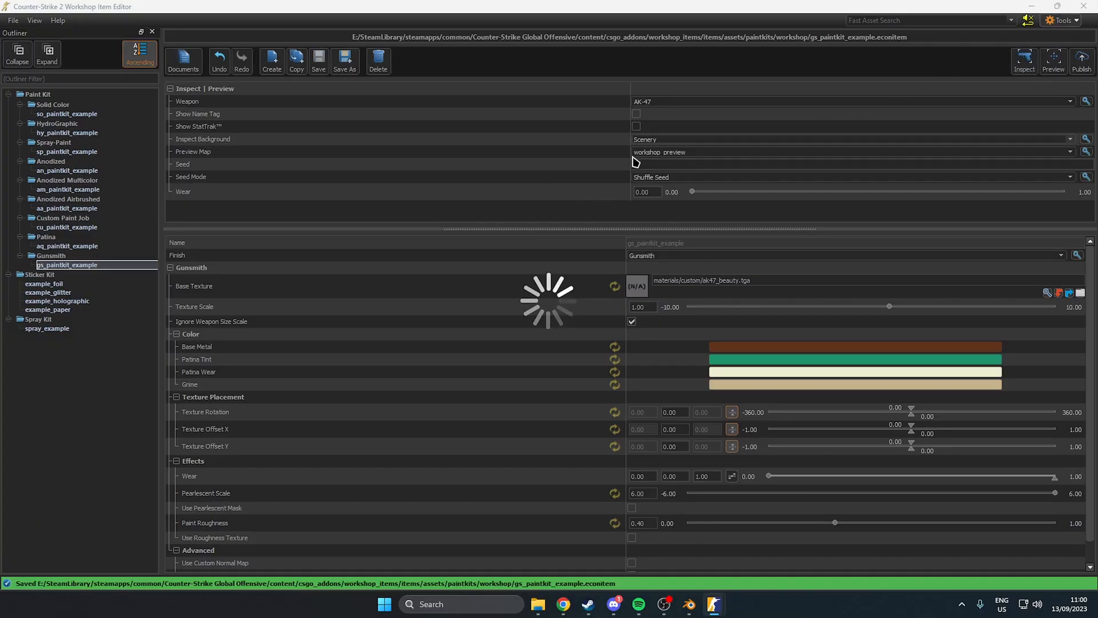
- Inspect the paint kit in the Counter-Strike 2 window, rotating and zooming in on the AK-47 to examine the skin
click(1025, 61)
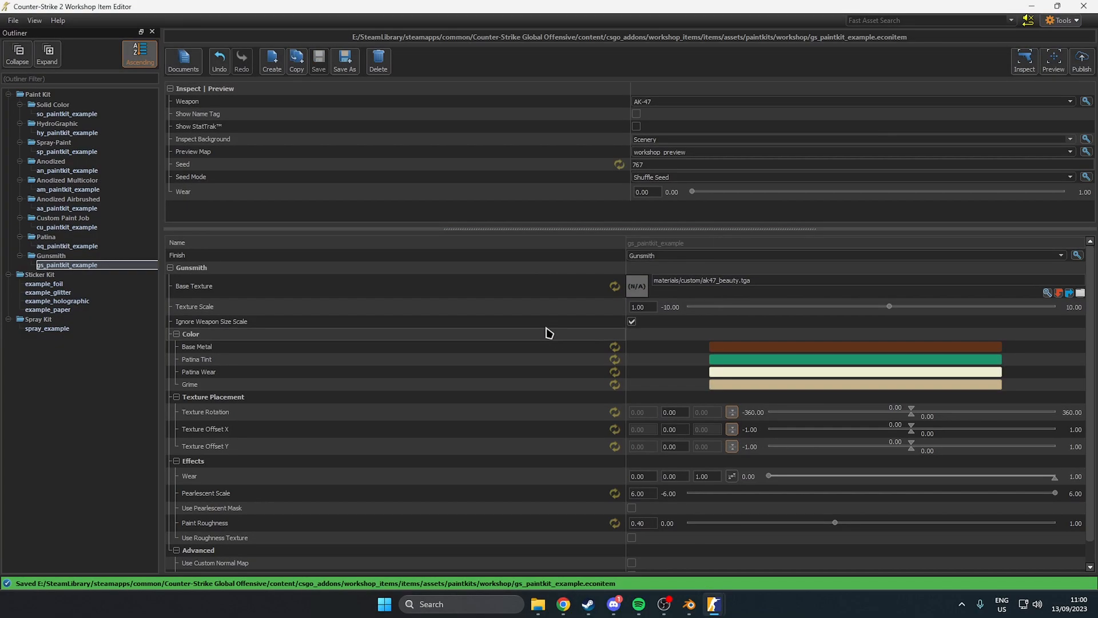
mouse_move(705, 592)
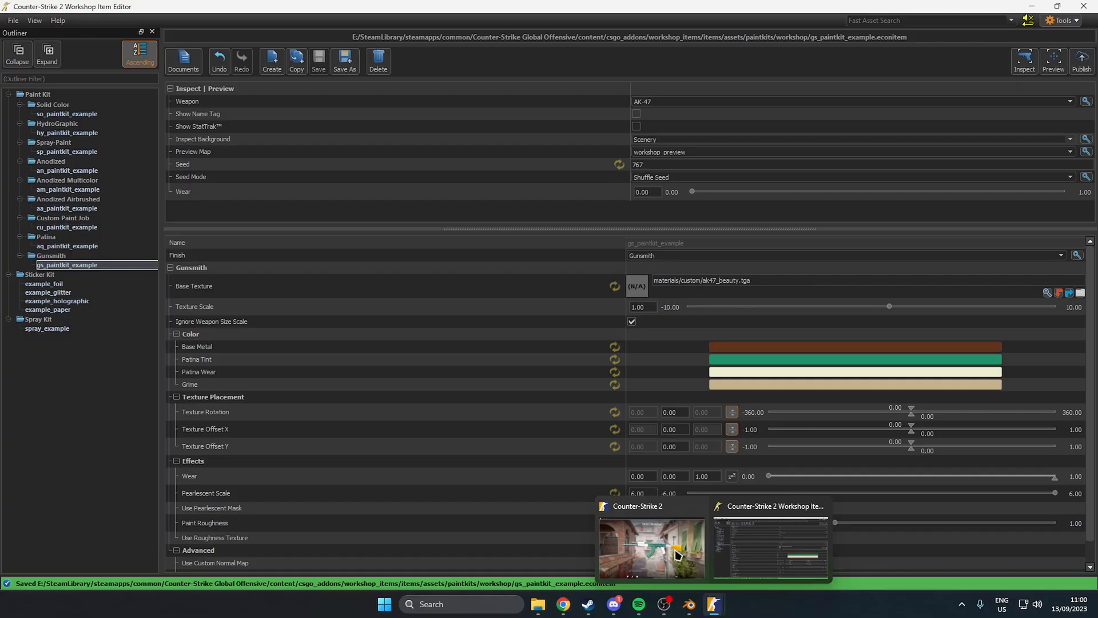
click(676, 554)
drag(547, 330, 734, 309)
scroll(733, 309, up, 3)
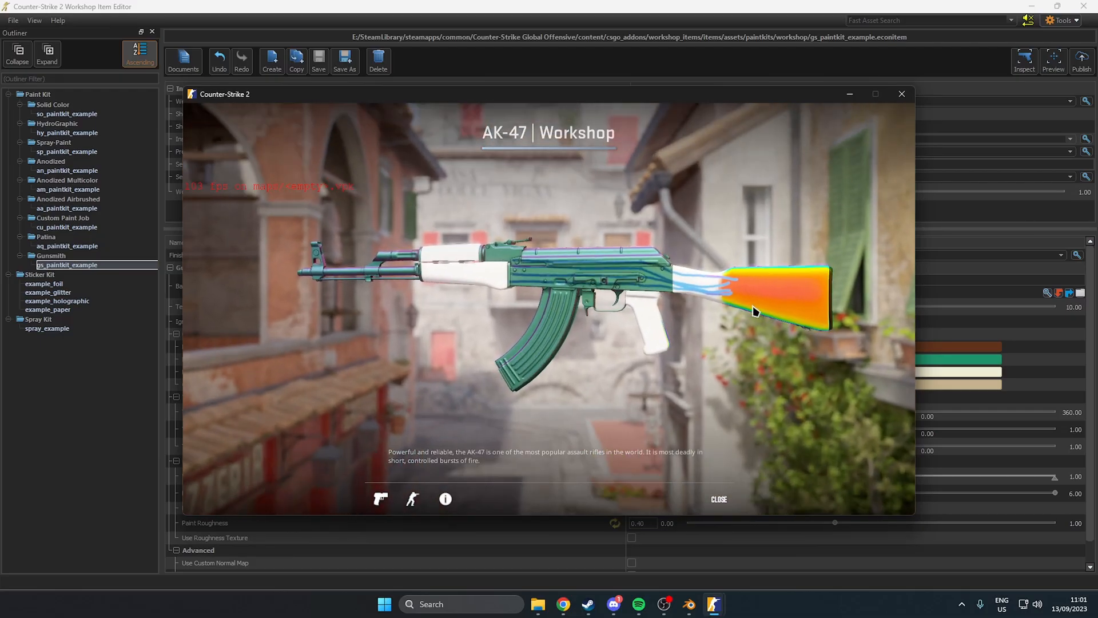
scroll(640, 291, up, 2)
drag(603, 291, 584, 303)
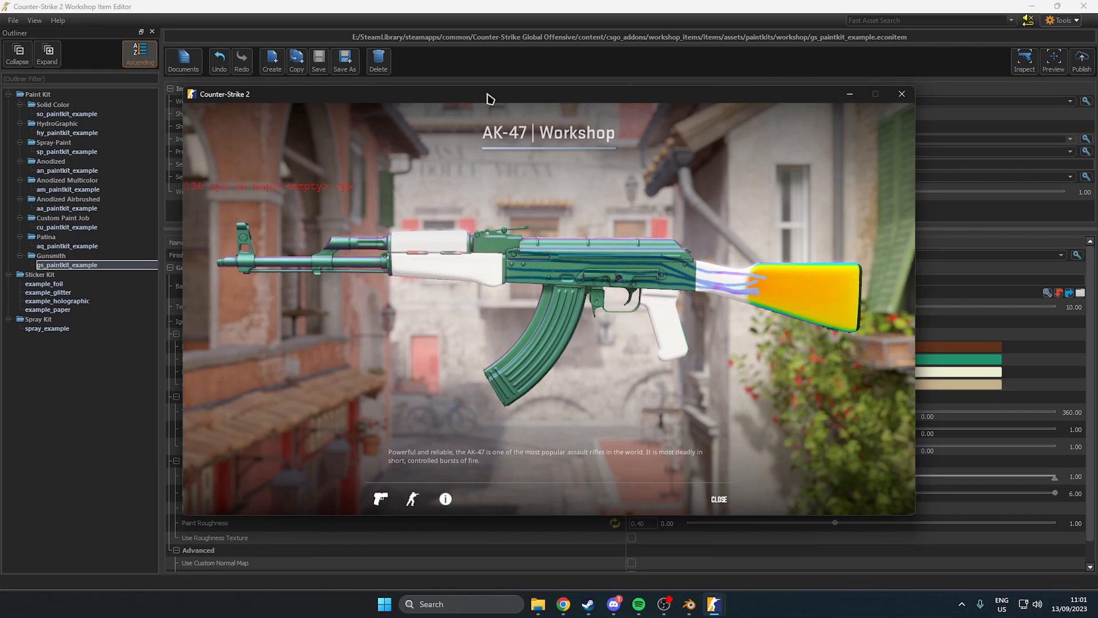
- Move the Counter-Strike 2 window off the editor's settings and bring the Workshop Item Editor to the front
drag(489, 98, 542, 445)
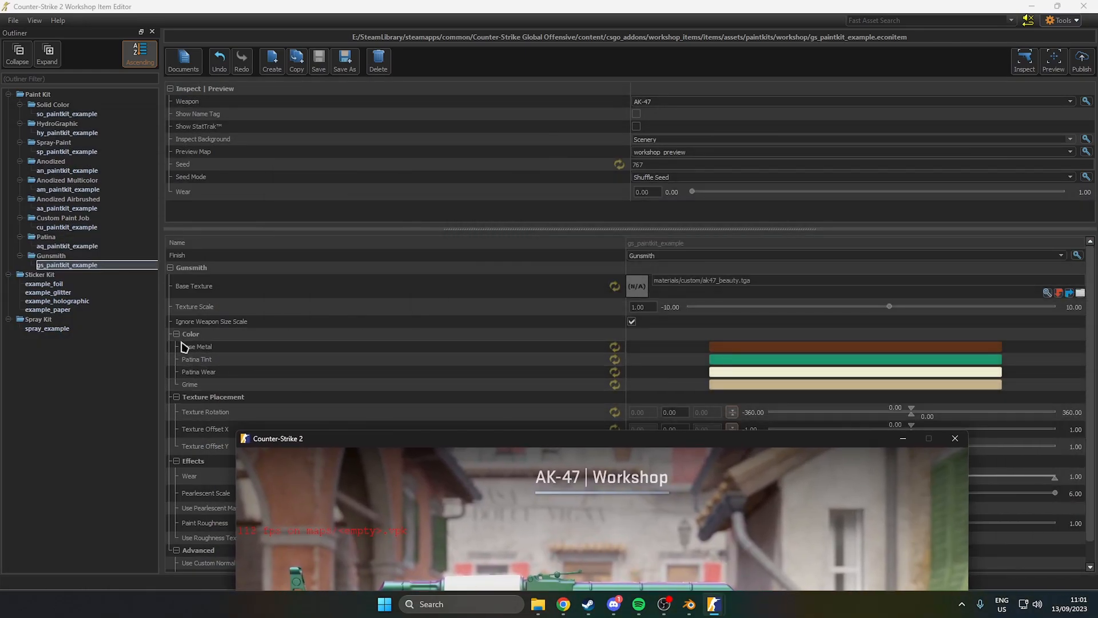
drag(501, 451, 471, 197)
drag(485, 146, 491, 475)
click(433, 184)
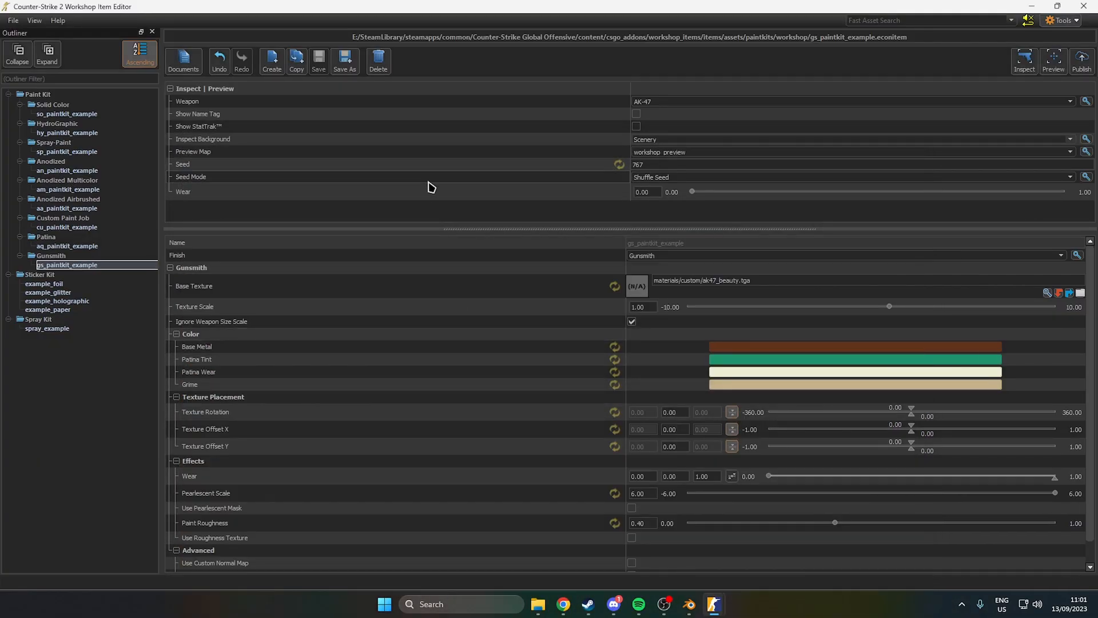
- Switch to the Counter-Strike 2 window to examine the AK-47 again, and close the inspect view to return to the editor
key(alt+Tab)
drag(537, 440, 469, 101)
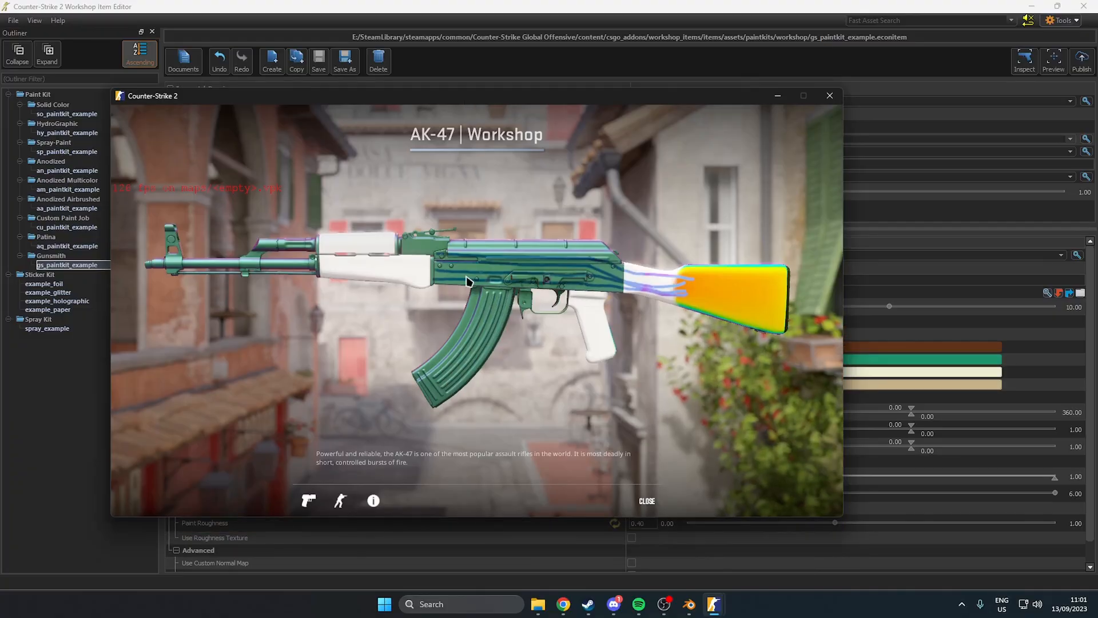
drag(537, 246, 450, 245)
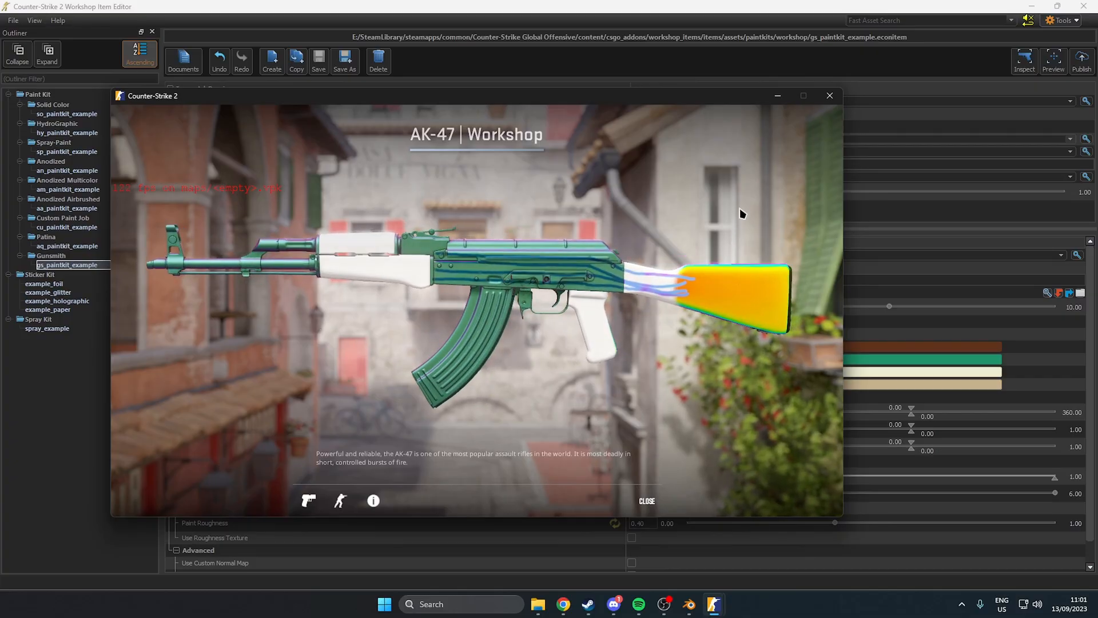
click(647, 500)
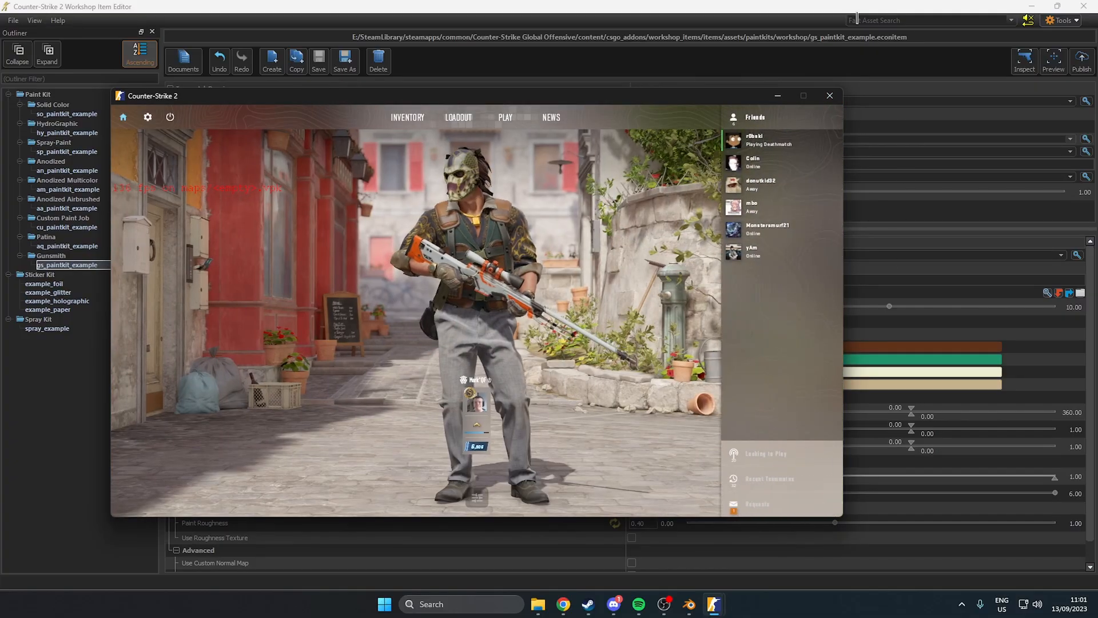
click(843, 8)
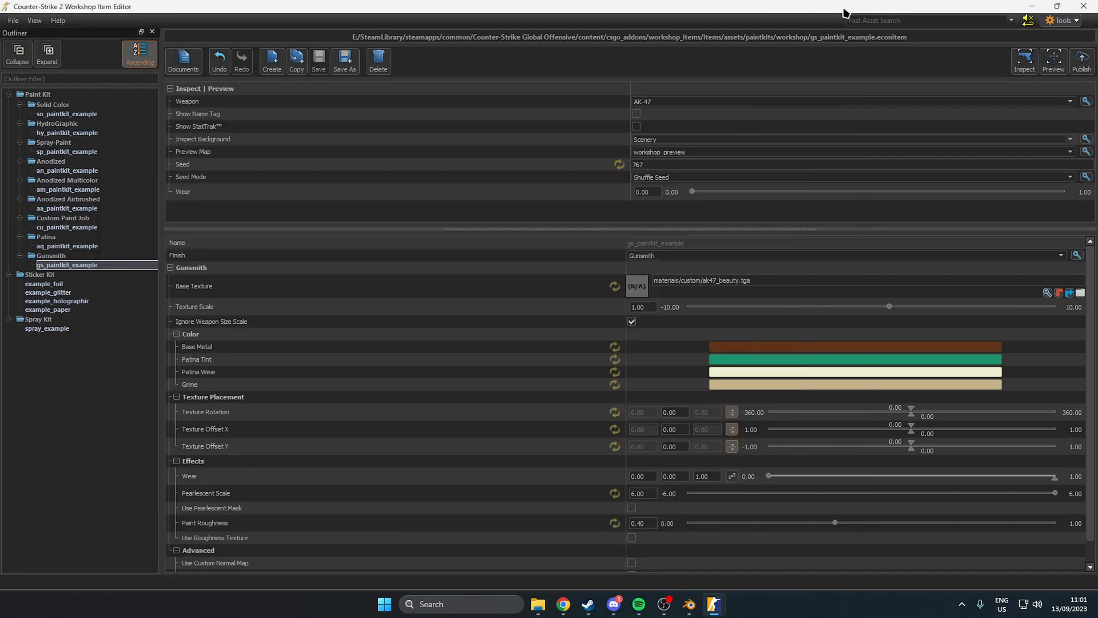
- Launch the in-game preview of the paint kit and examine the AK-47 skin in first person on the workshop preview map
click(1057, 66)
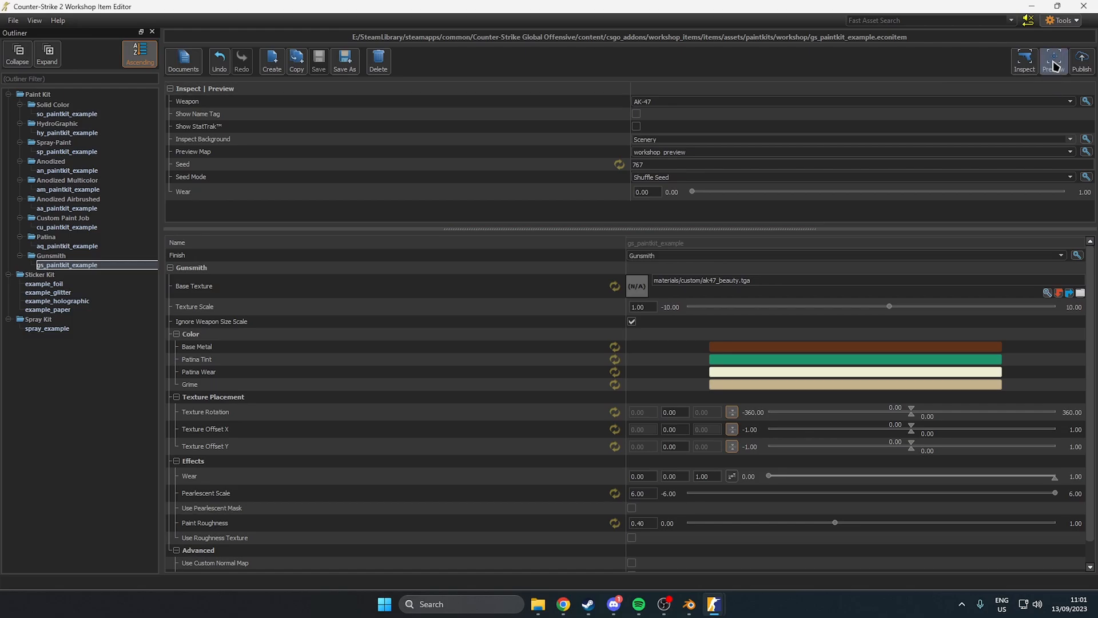
click(1056, 66)
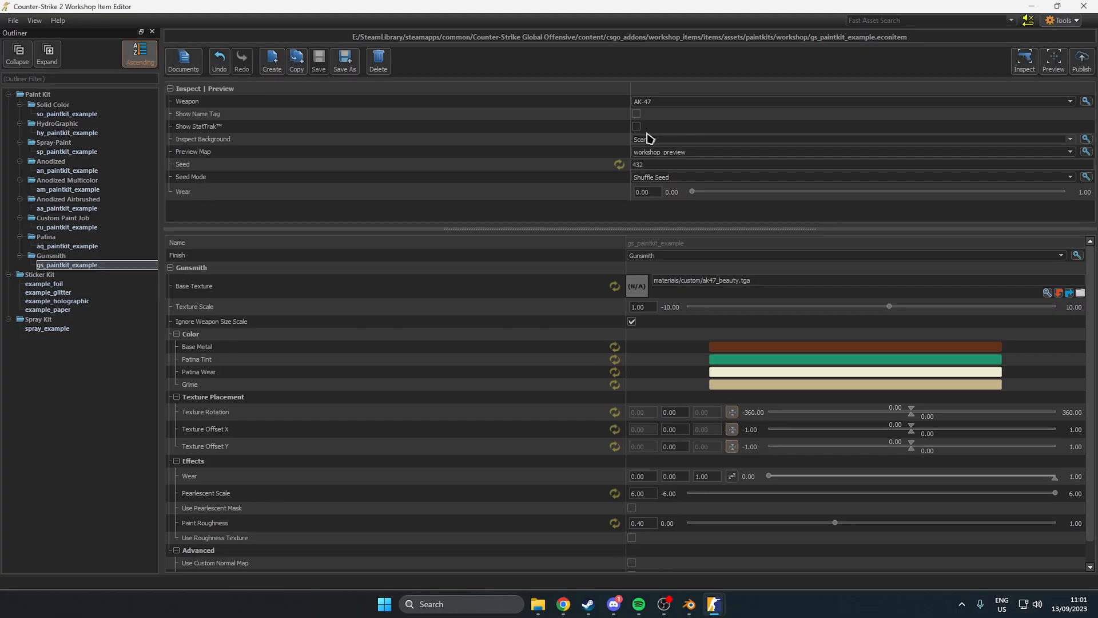
mouse_move(715, 612)
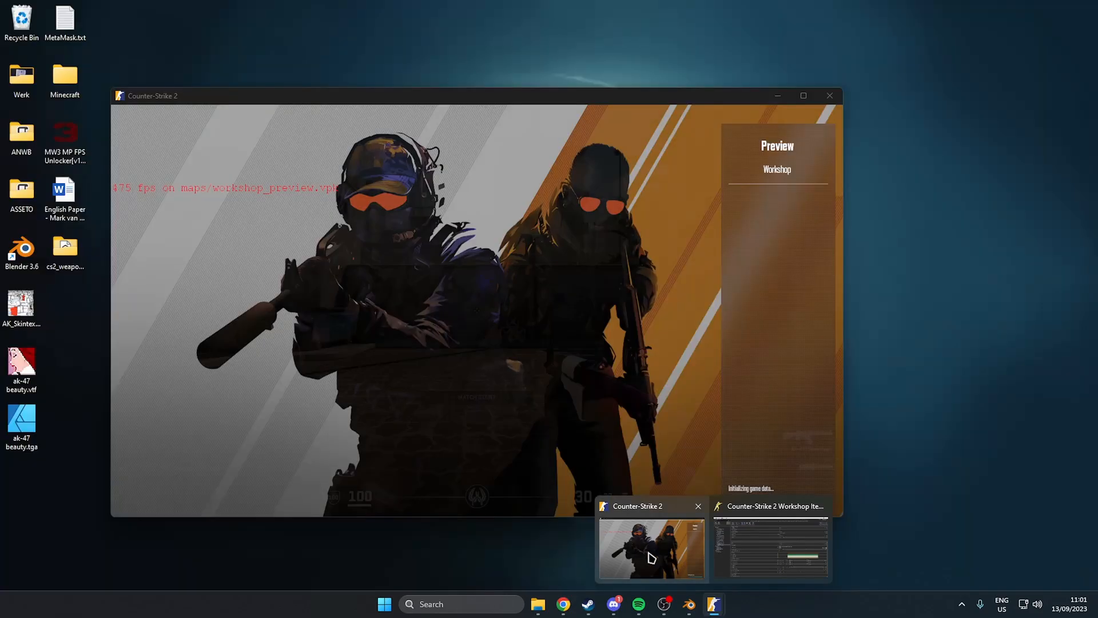
click(677, 568)
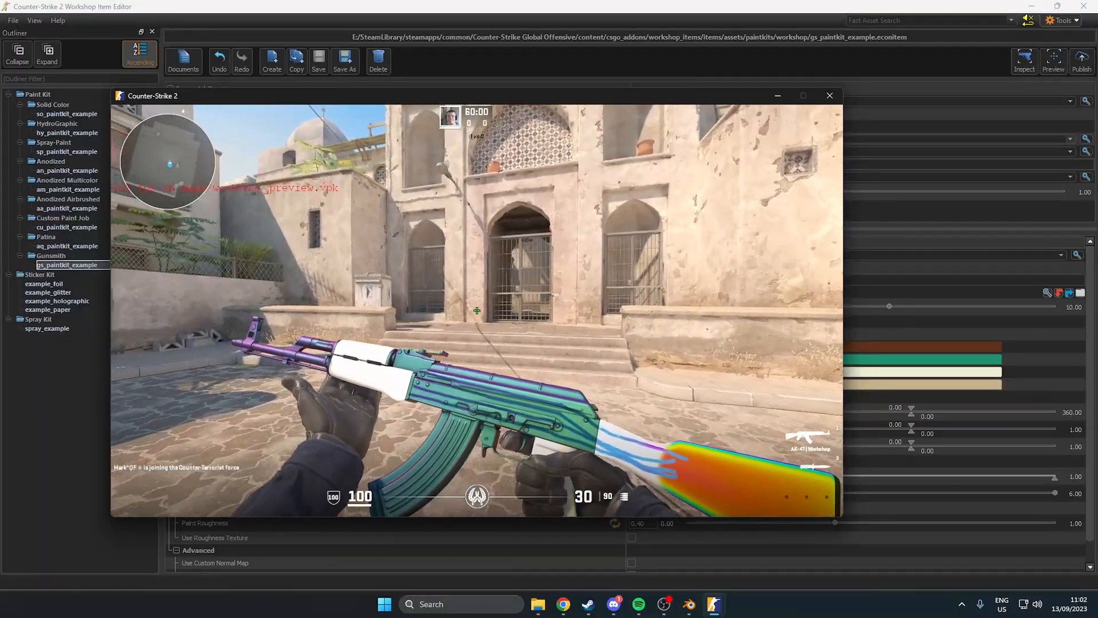
key(w)
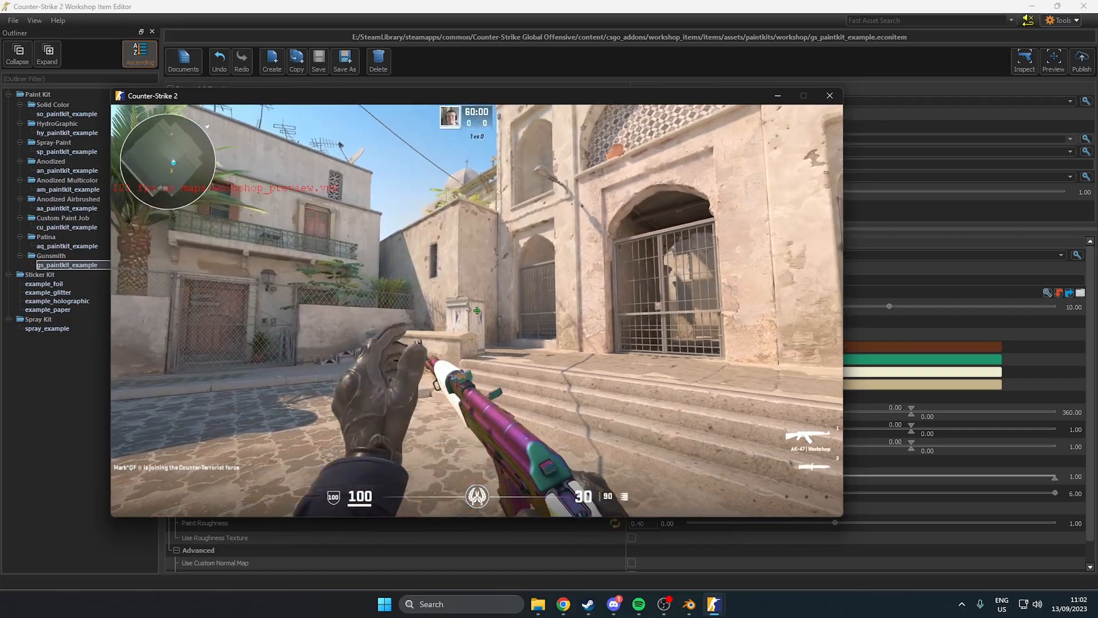
- Examine the AK-47 skin in the preview map by moving around, playing the weapon inspect animation, and swapping to the knife and back
key(s)
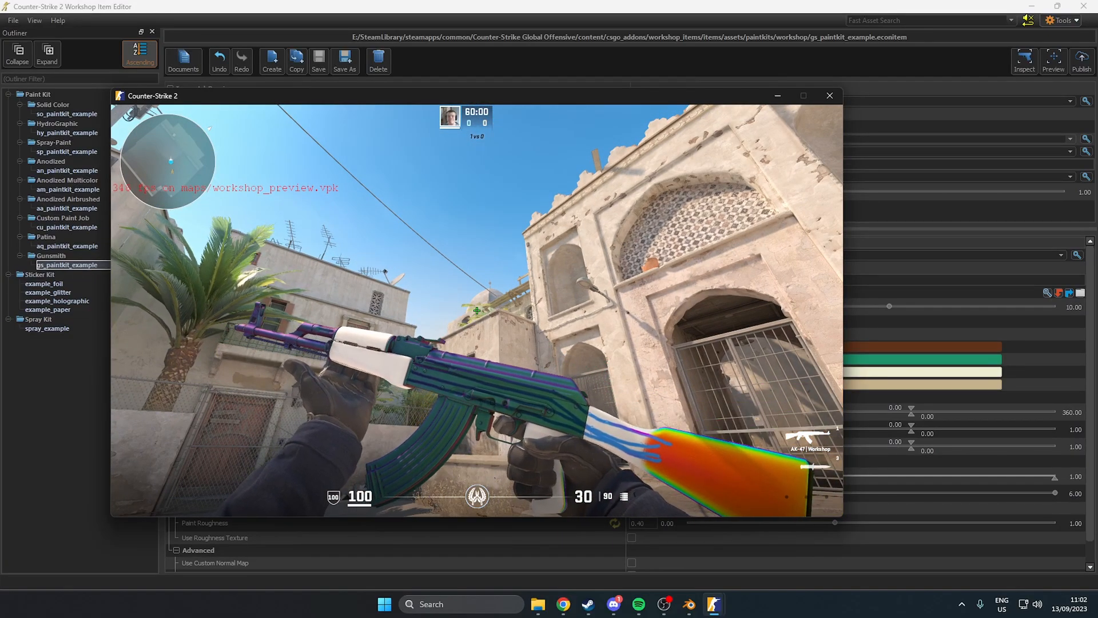
key(f)
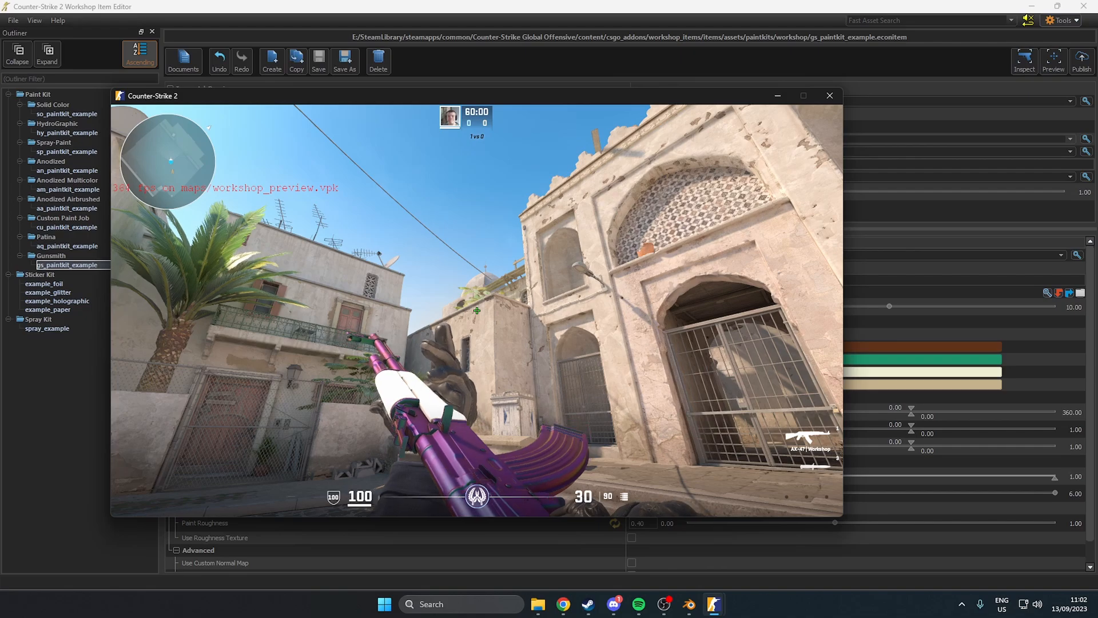
key(3)
key(1)
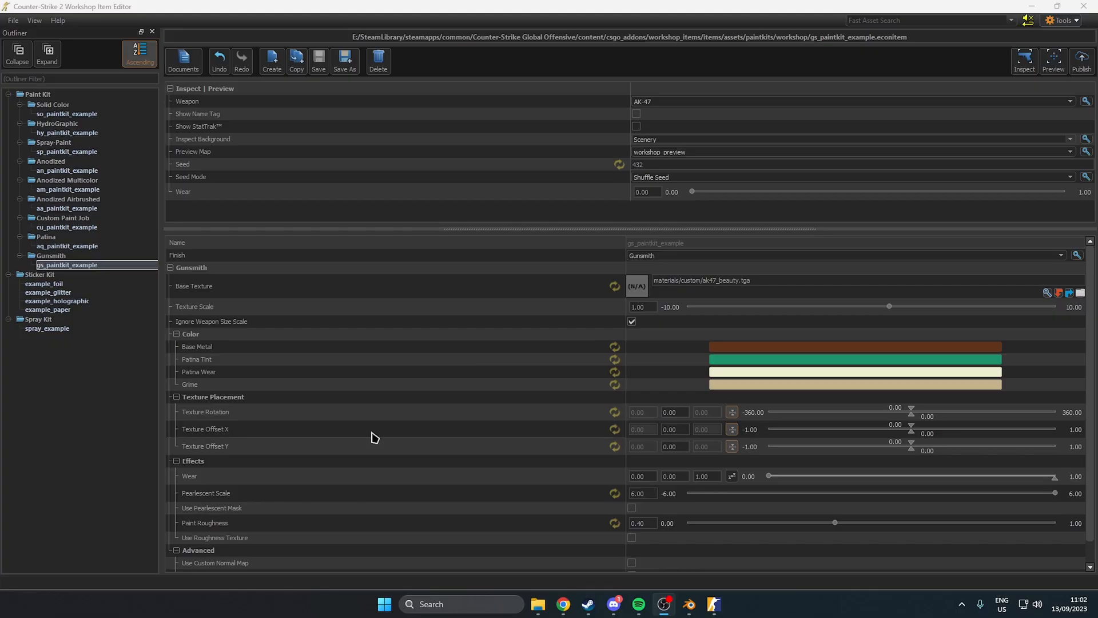
- Start a new Workshop submission for the paint kit, with "Ak-47 Test skin YT" as both title and description
click(1082, 60)
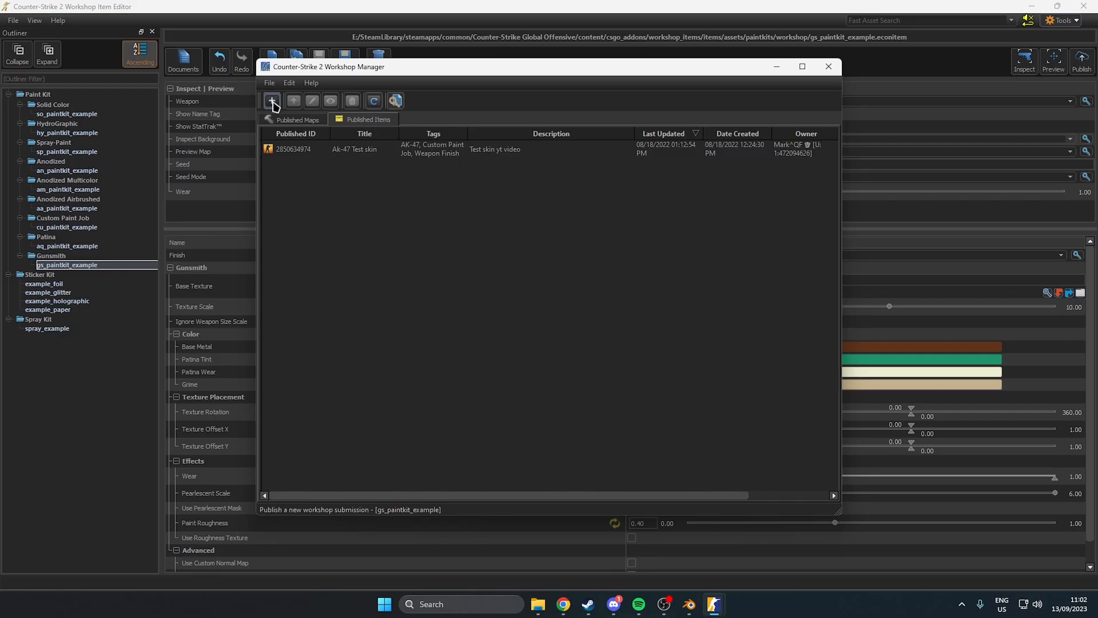
click(272, 101)
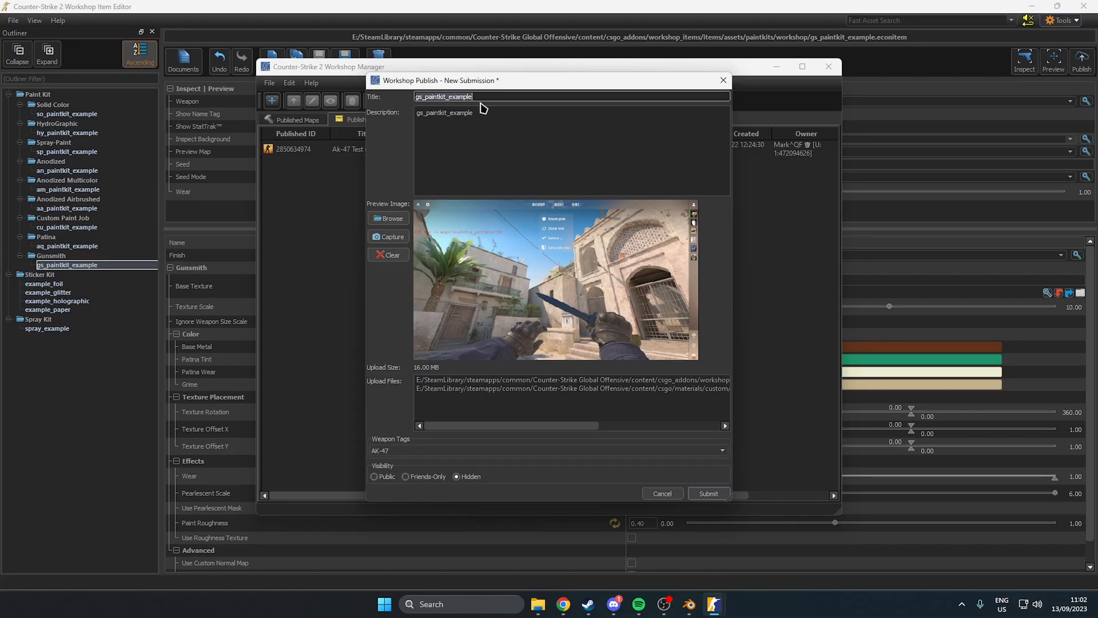
text(Ak-)
key(ctrl+a)
key(ctrl+c)
click(489, 134)
key(ctrl+a)
key(ctrl+v)
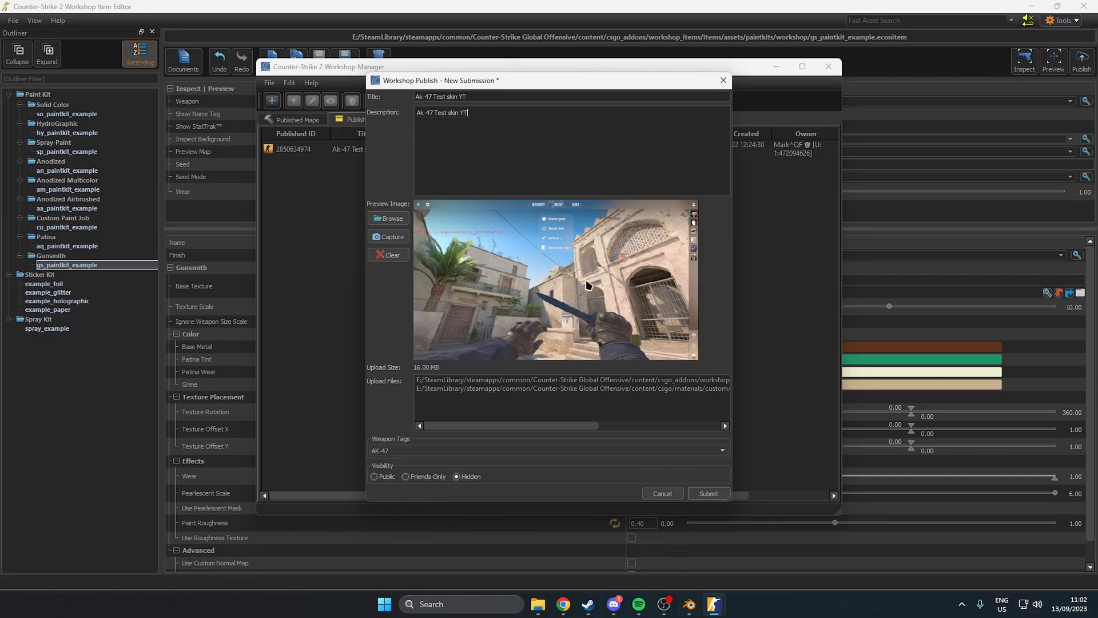
- Switch to the Counter-Strike 2 preview, close its pause menu, and equip and inspect the AK-47
mouse_move(713, 604)
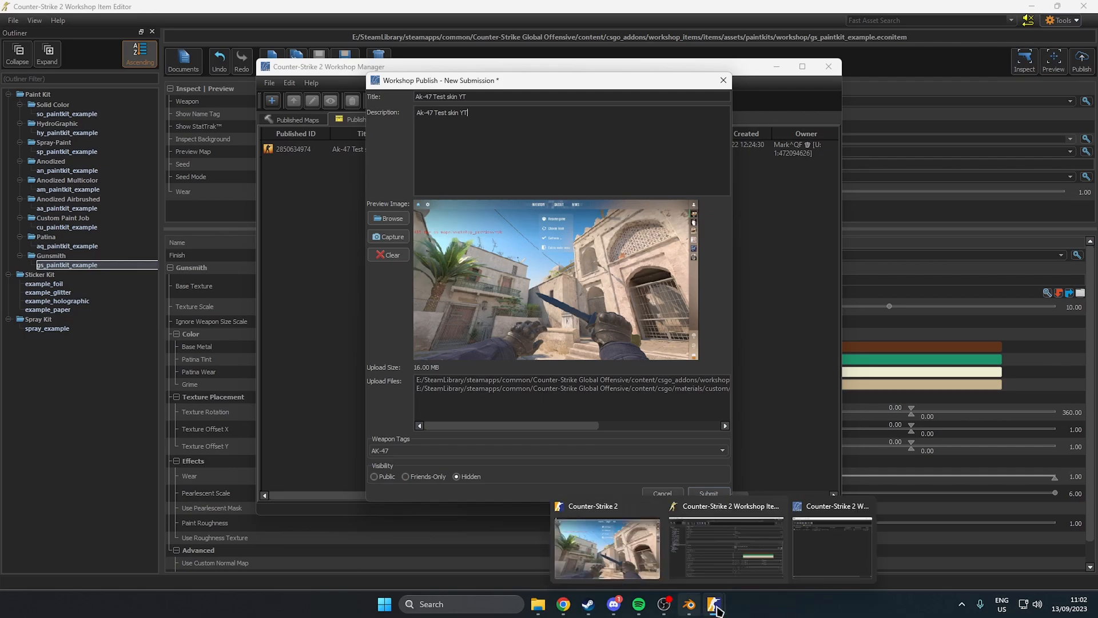
click(612, 554)
key(Escape)
key(1)
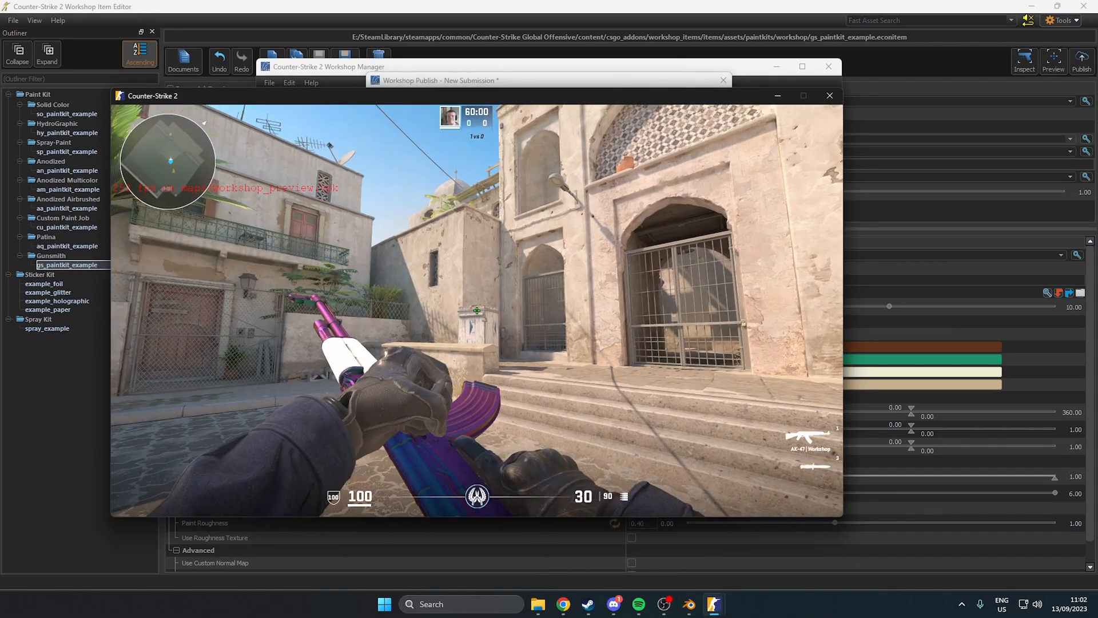
key(f)
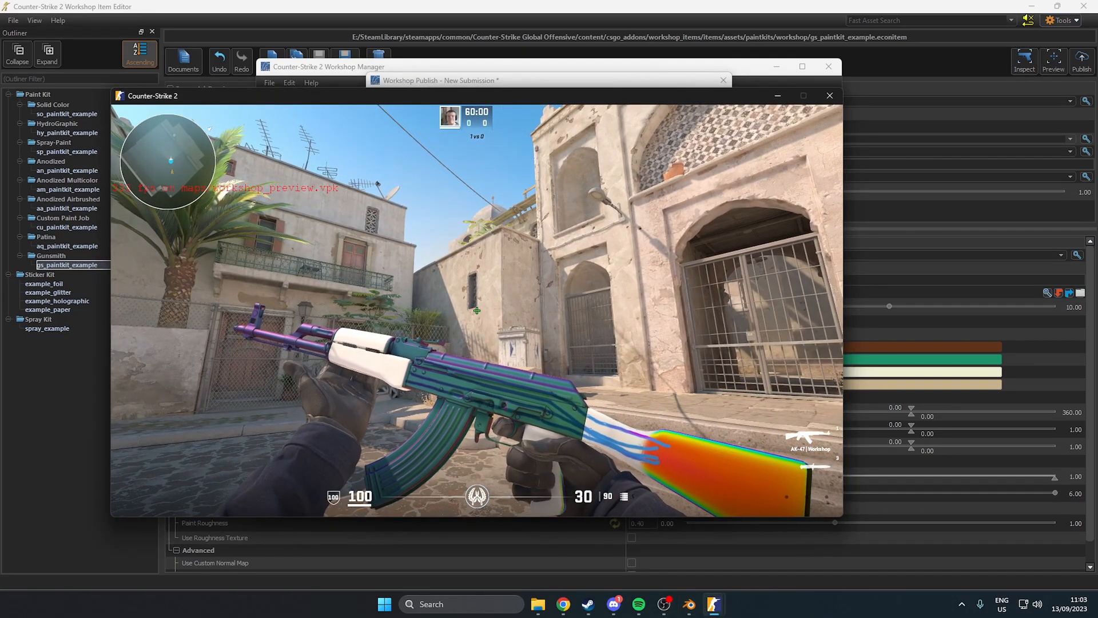
- Return to the submission form and capture the game view of the AK-47 as the preview image
key(alt+Tab)
key(alt+Tab)
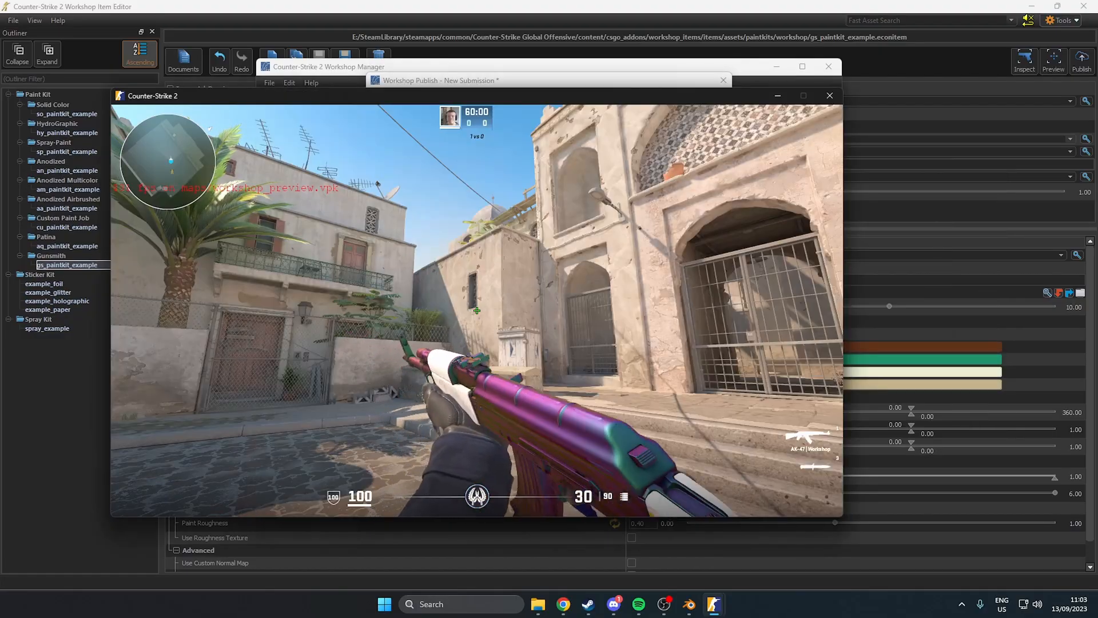
key(alt+Tab)
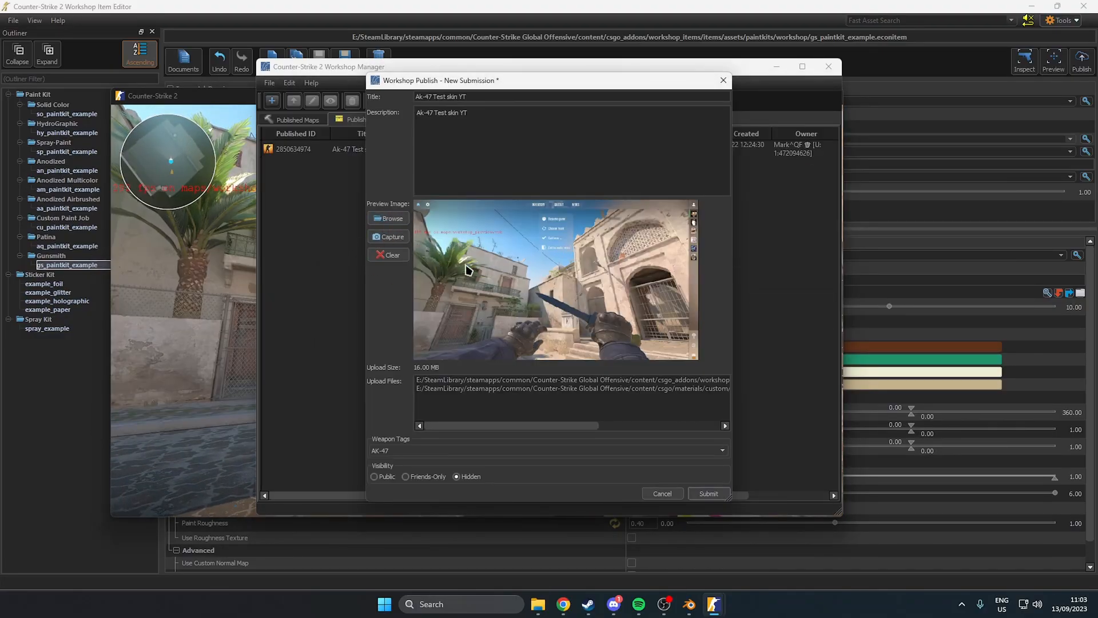
drag(465, 425, 399, 416)
click(392, 237)
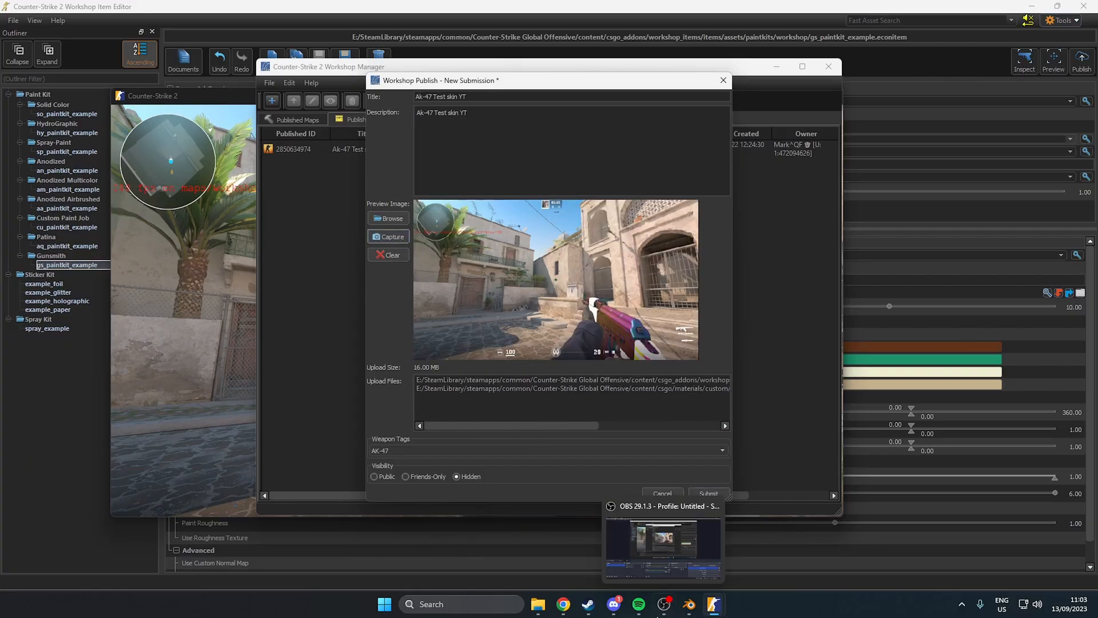
- Recapture the submission's preview image with the AK-47 shown side-on in its inspect pose
mouse_move(714, 604)
click(610, 553)
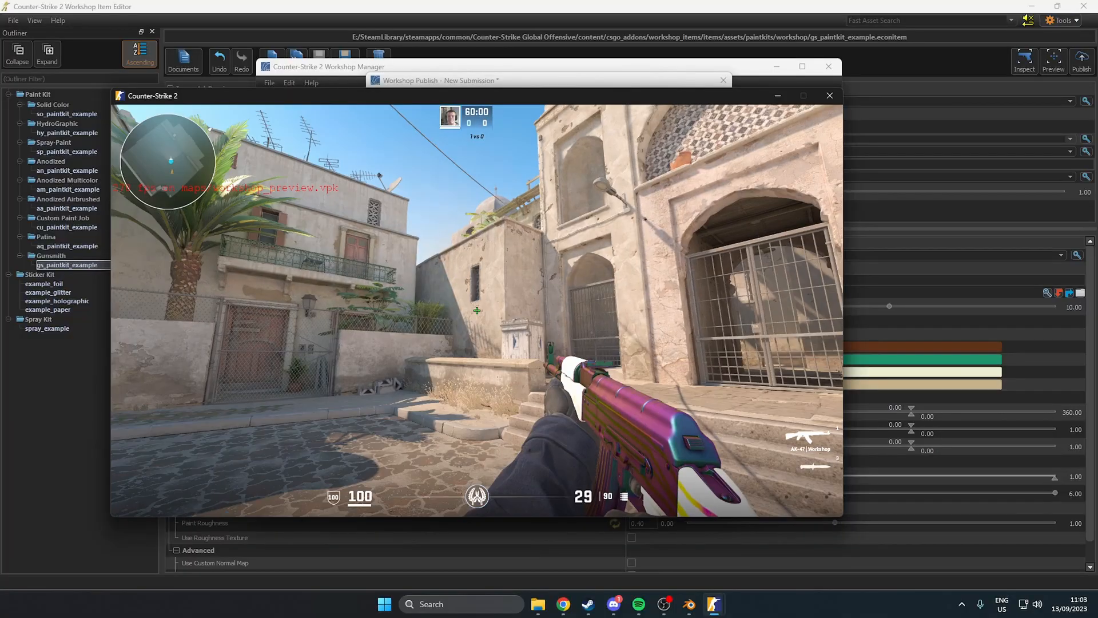
key(alt+Tab)
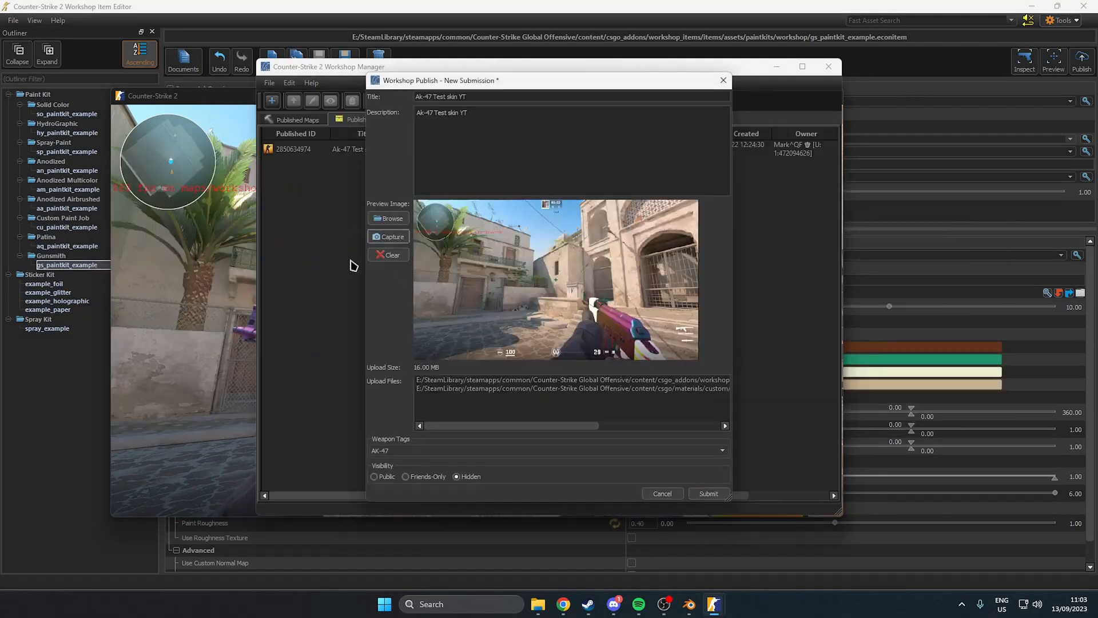
click(388, 236)
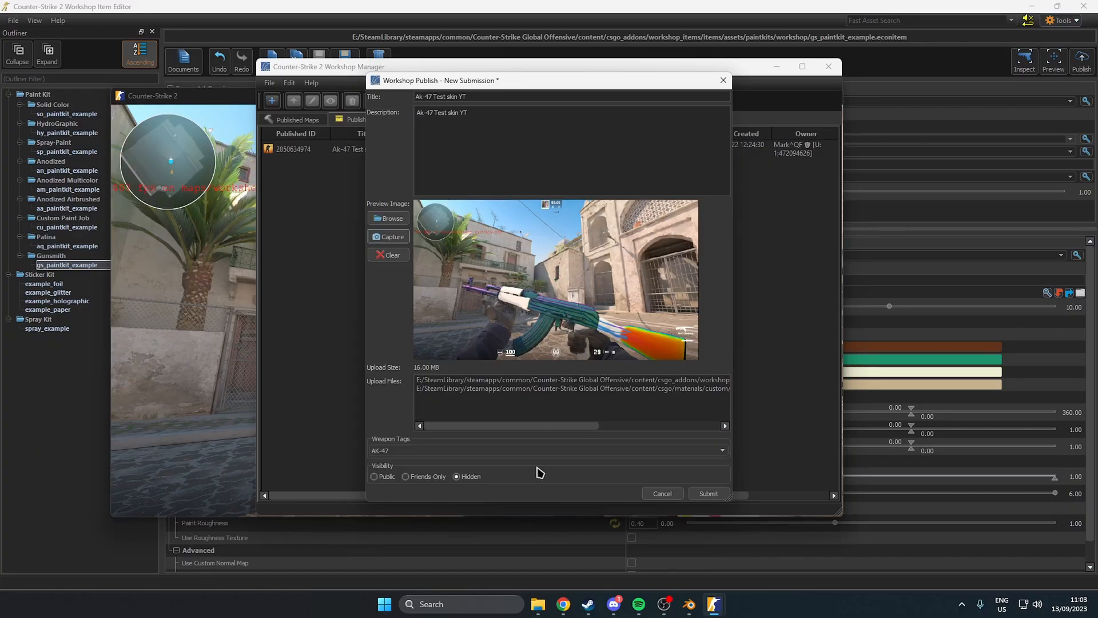
- Check the full upload file paths, submit the item to the Workshop with Hidden visibility, and dismiss the upload message
drag(453, 426, 388, 420)
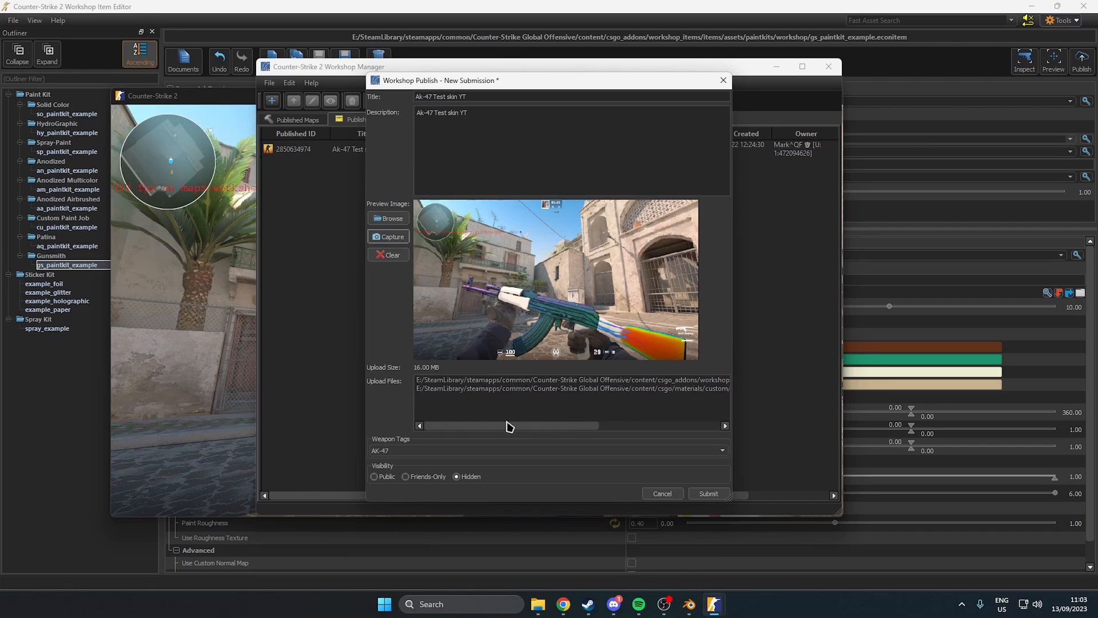
drag(544, 427, 674, 427)
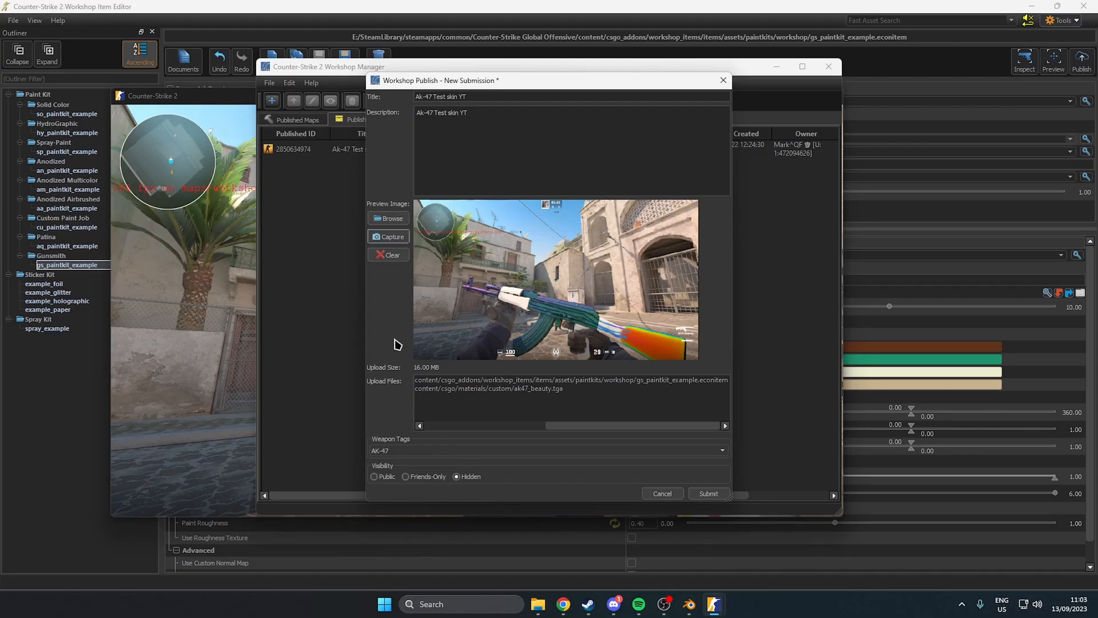
click(709, 493)
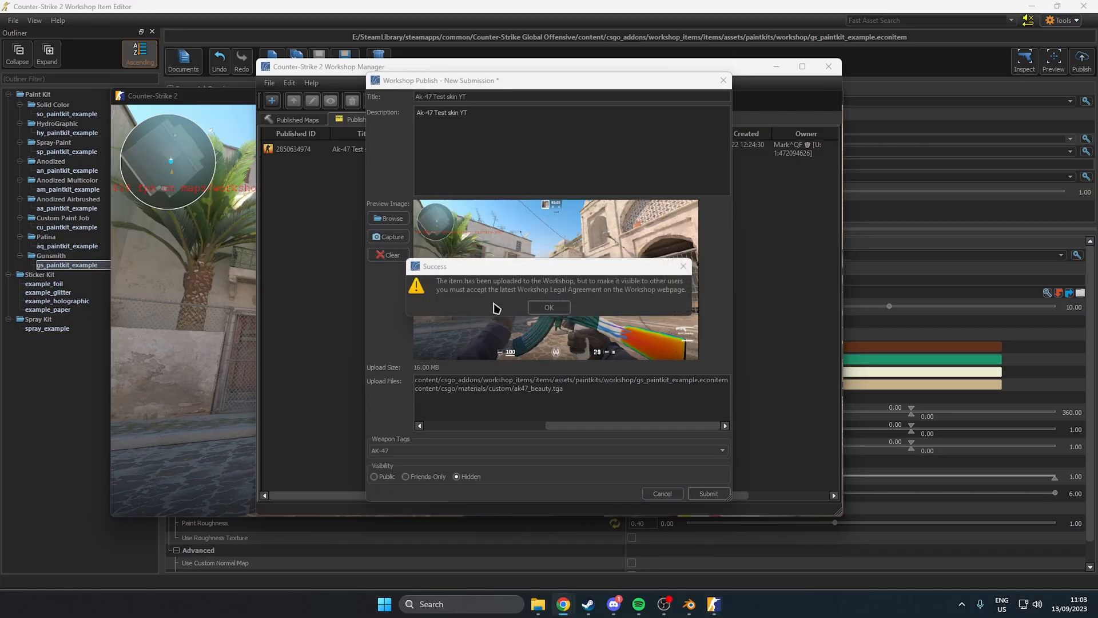
click(549, 309)
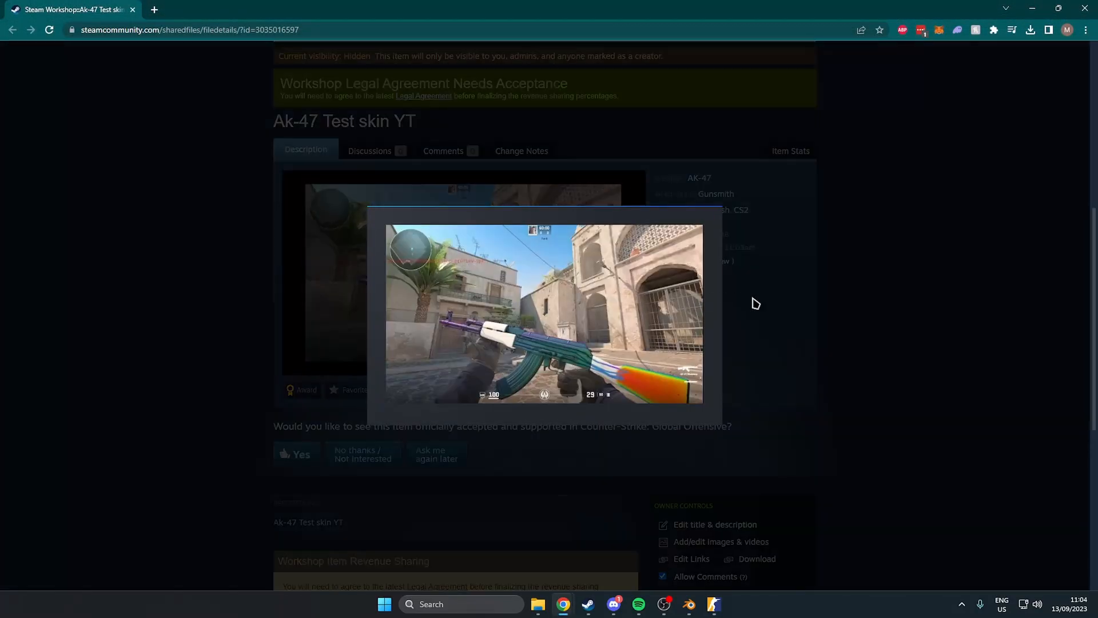
- Close the enlarged preview on the Steam Workshop page, review the page's notices, revenue sharing and owner controls, and return to Counter-Strike 2
click(755, 303)
scroll(245, 314, down, 6)
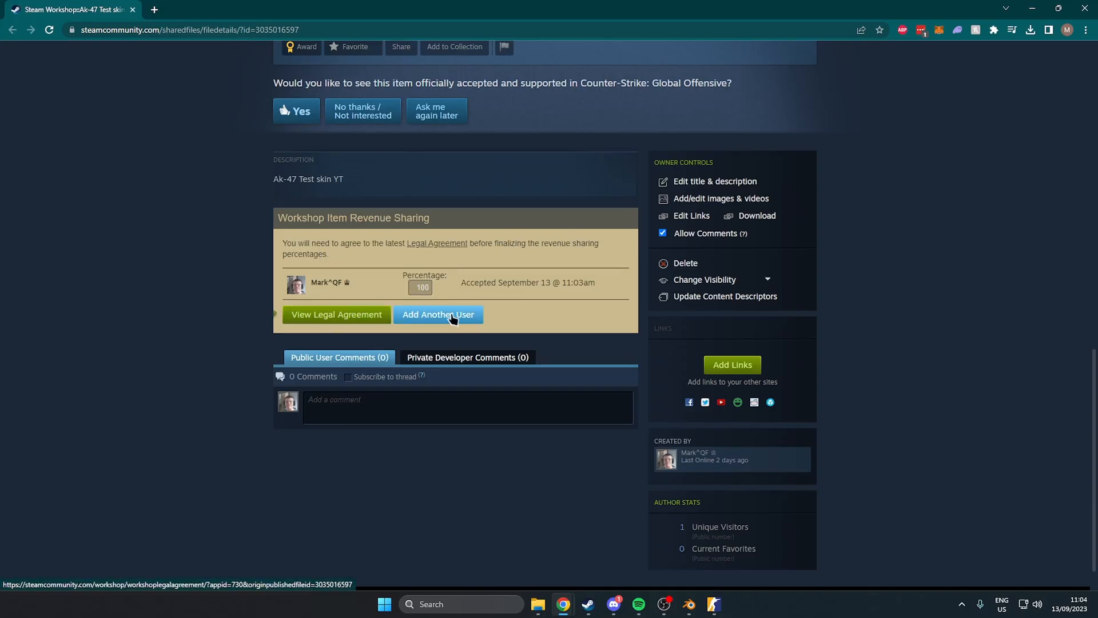
scroll(611, 352, down, 1)
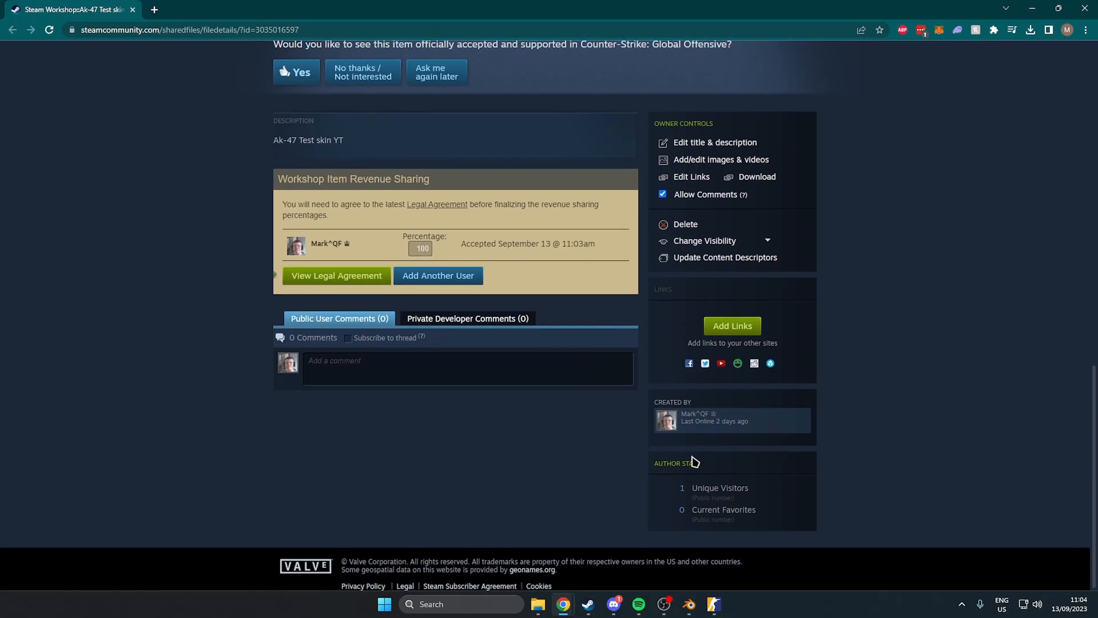
scroll(761, 346, up, 12)
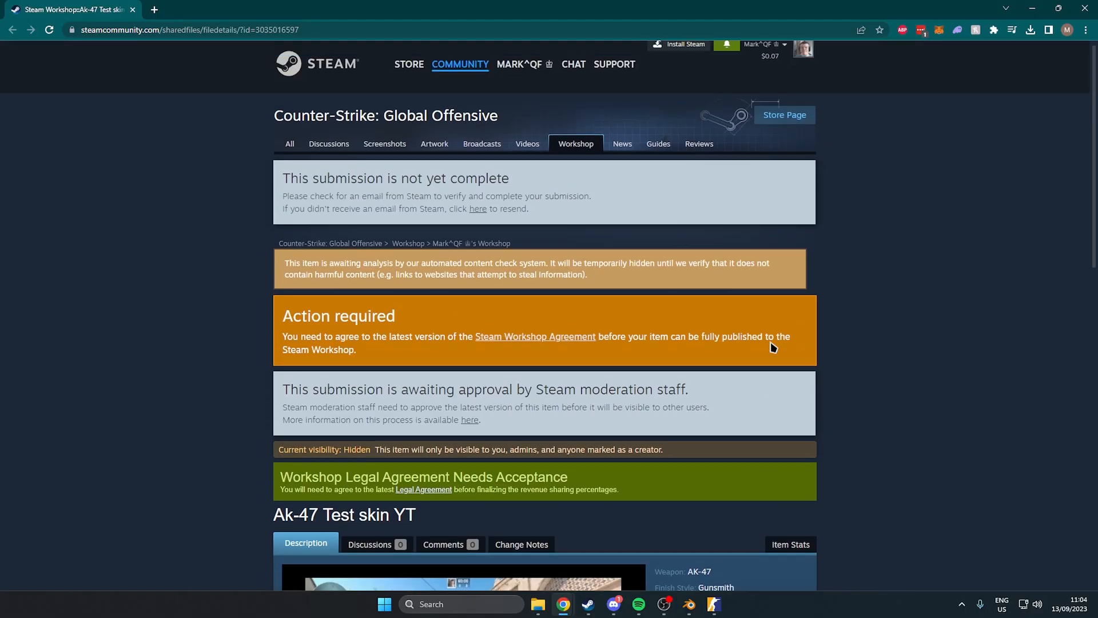
scroll(755, 341, down, 6)
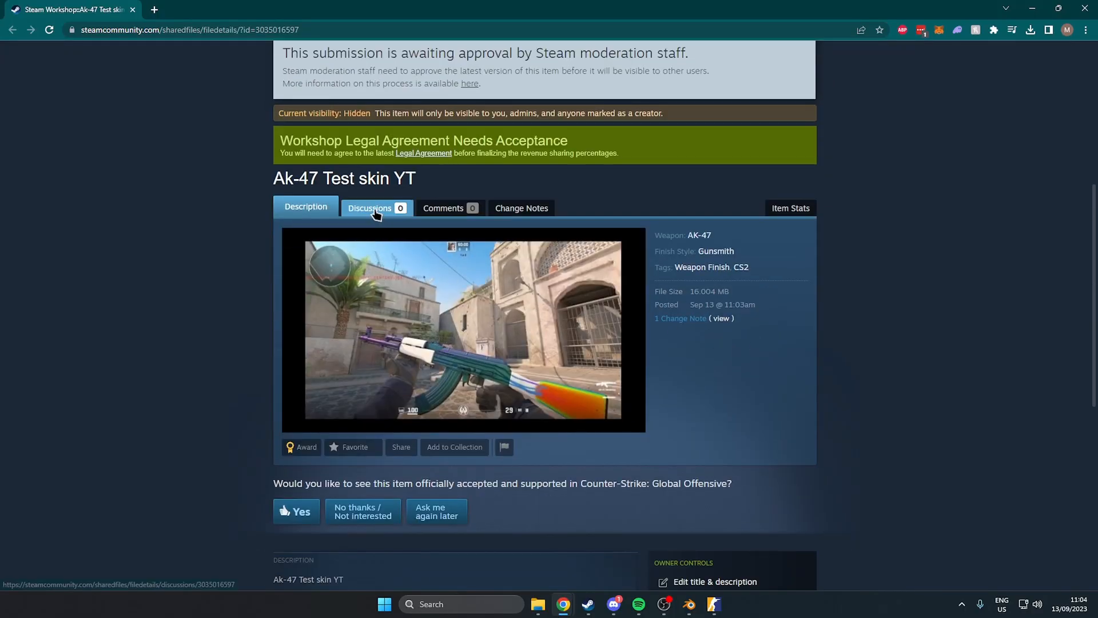
key(alt+Tab)
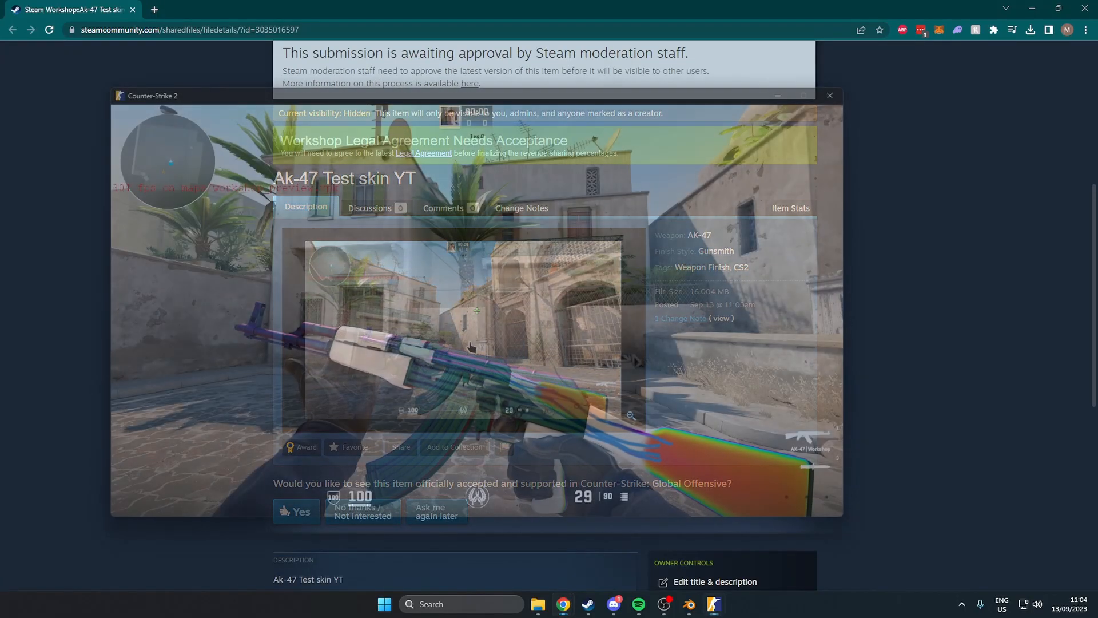